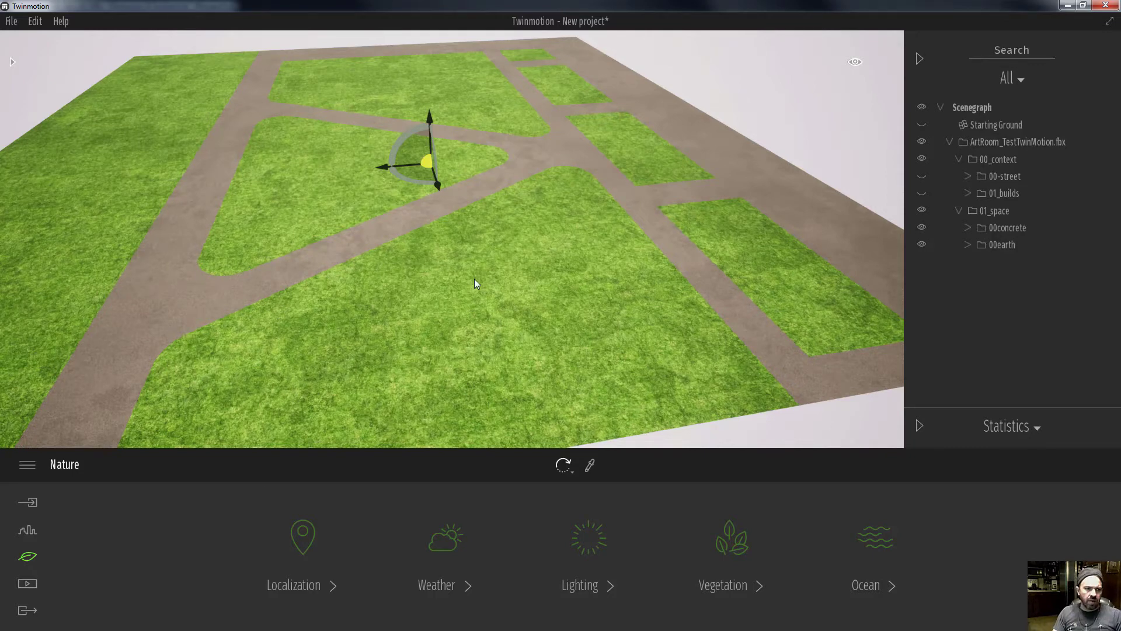
Toggle the visibility of the 00concrete folder to examine which surfaces of the site it covers
click(922, 227)
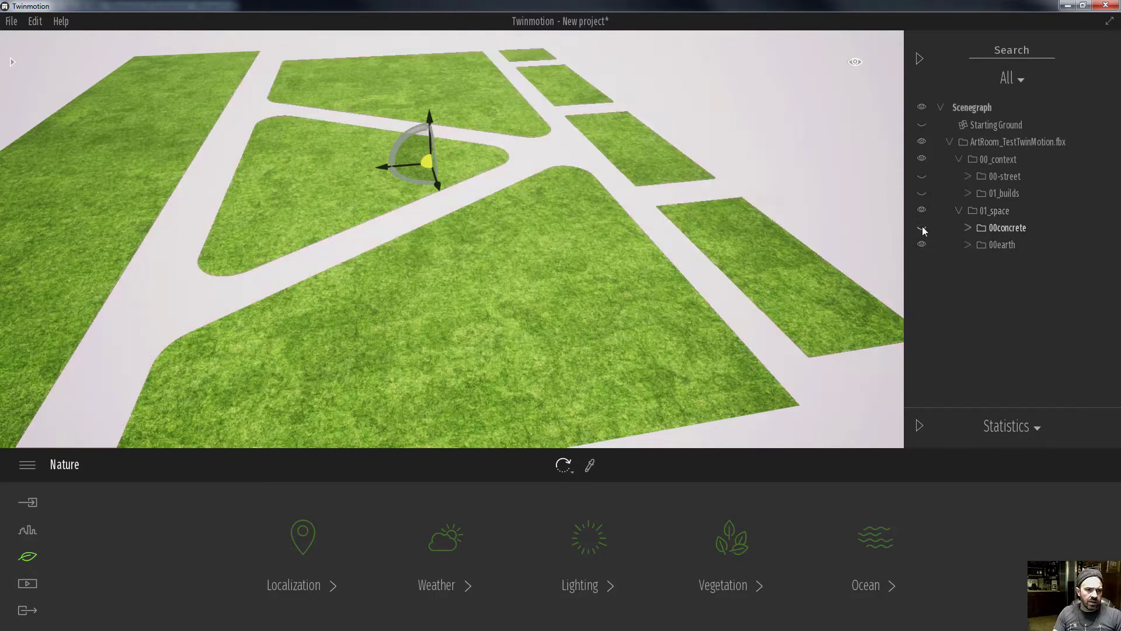
click(922, 228)
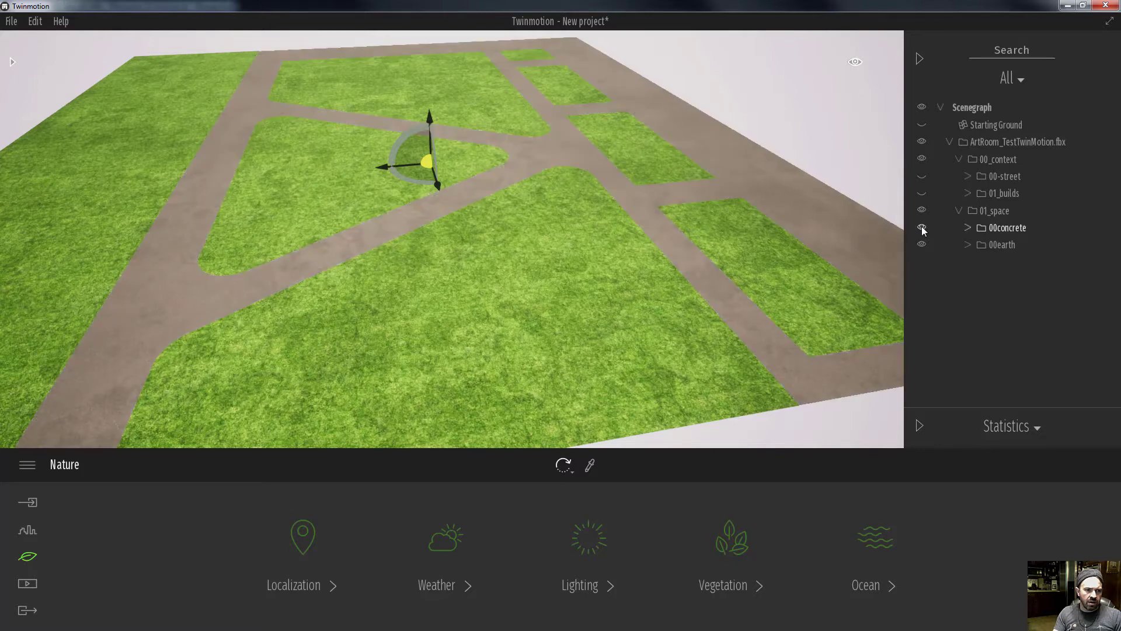
click(923, 229)
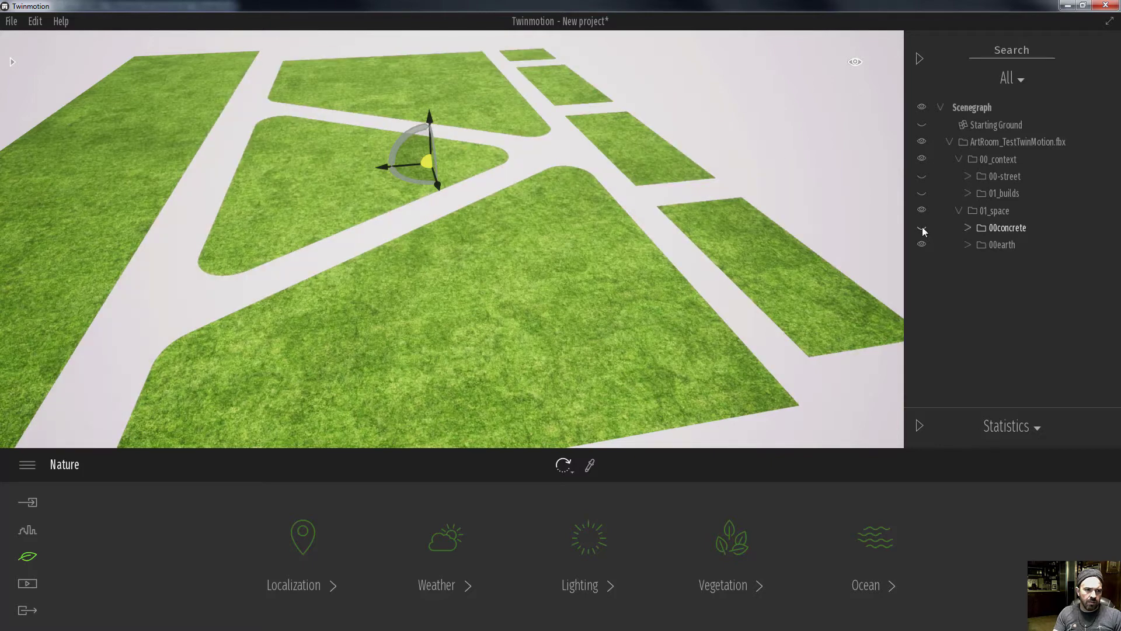
click(922, 229)
Add Lawn 01 borders from the Grass and flowers library to the vegetation palette and select it for painting
right_drag(522, 299, 572, 292)
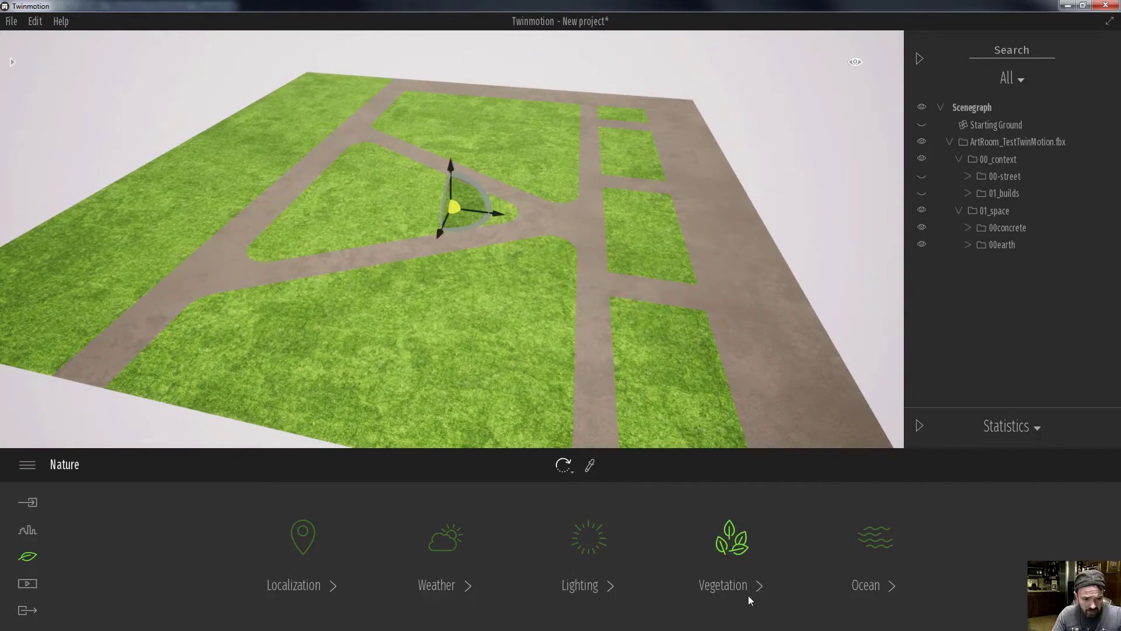
click(734, 550)
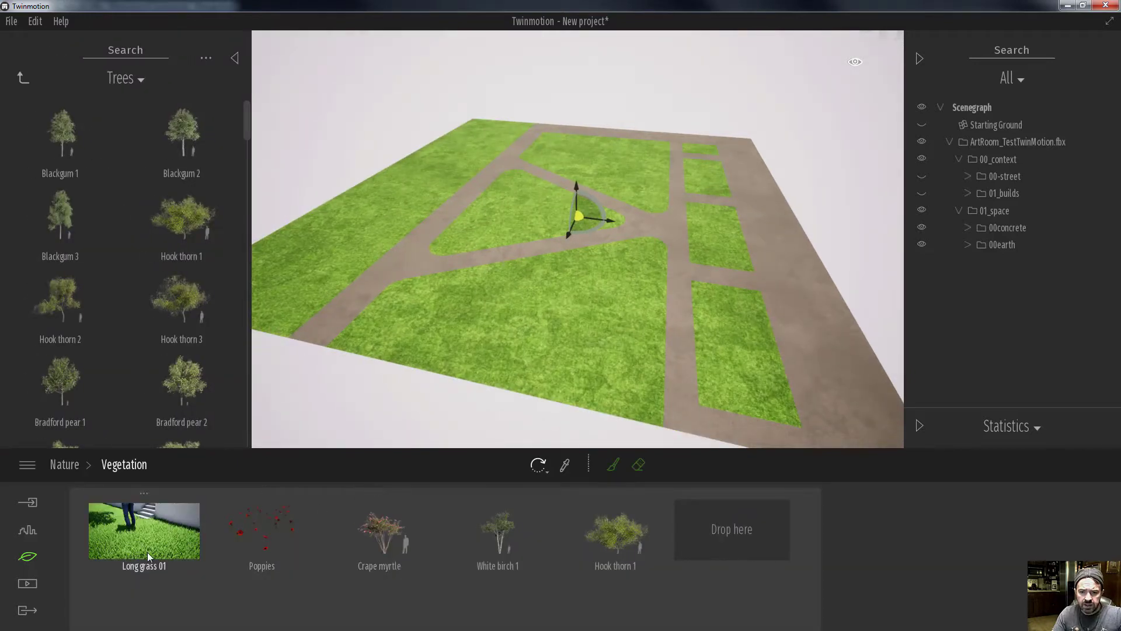
click(24, 77)
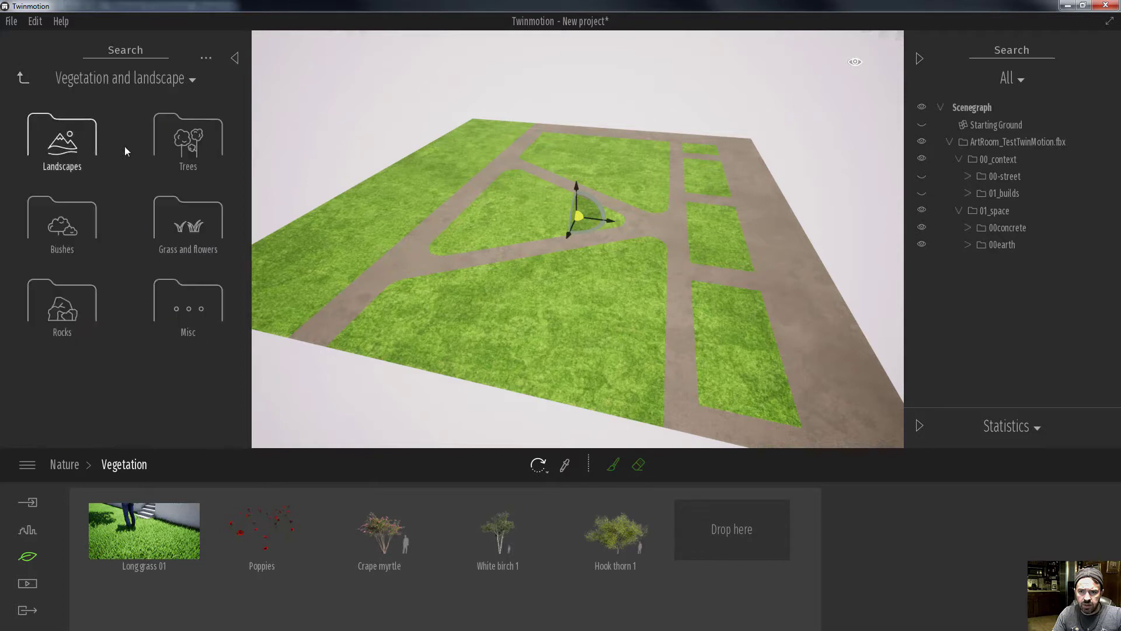
click(194, 234)
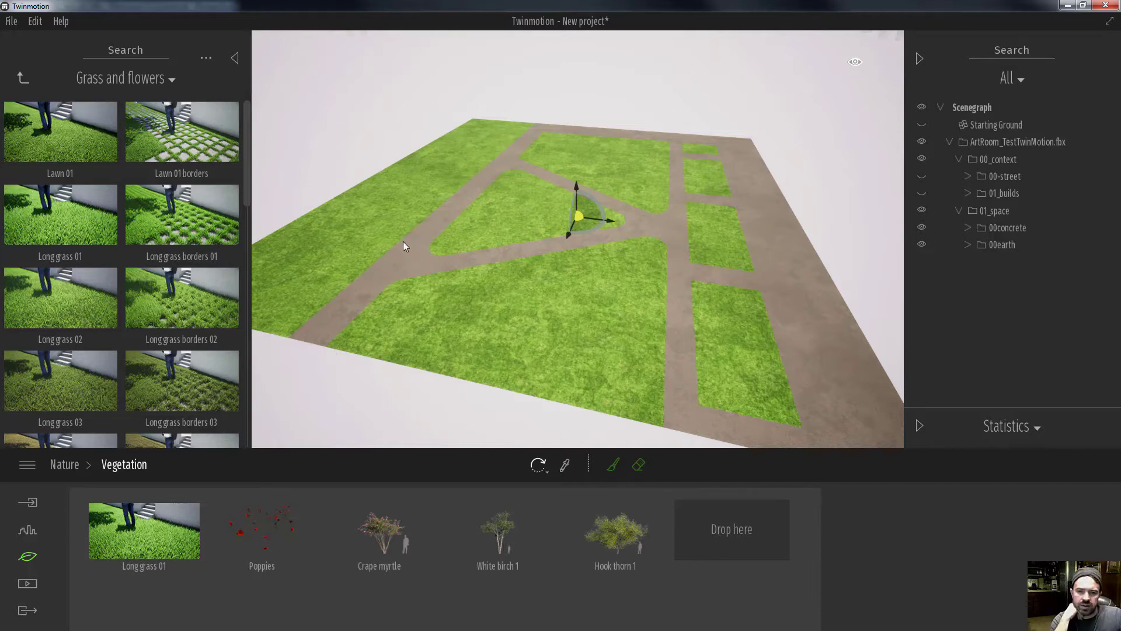
drag(188, 118, 703, 532)
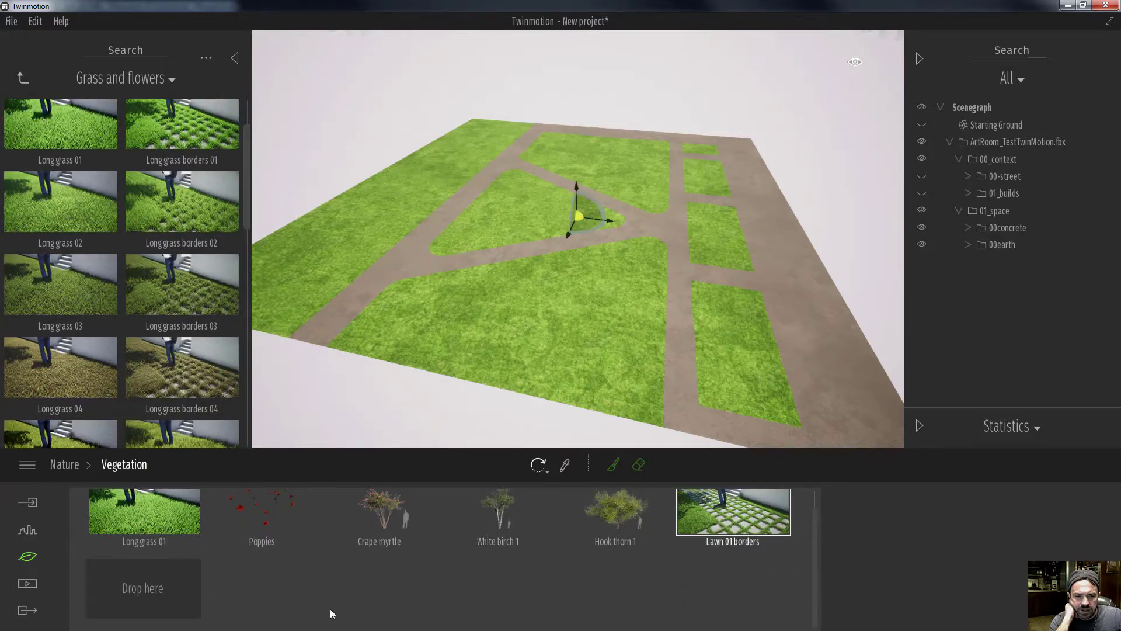
click(719, 524)
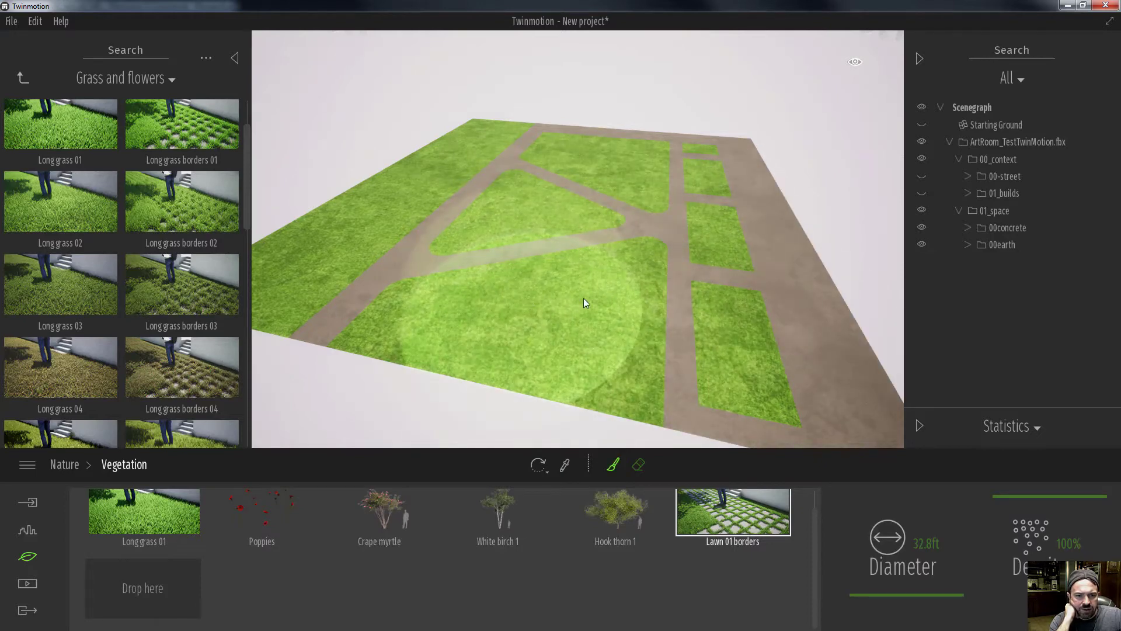
Try painting Lawn 01 borders over the large foreground plot and the adjoining path, and undo both dabs
click(558, 330)
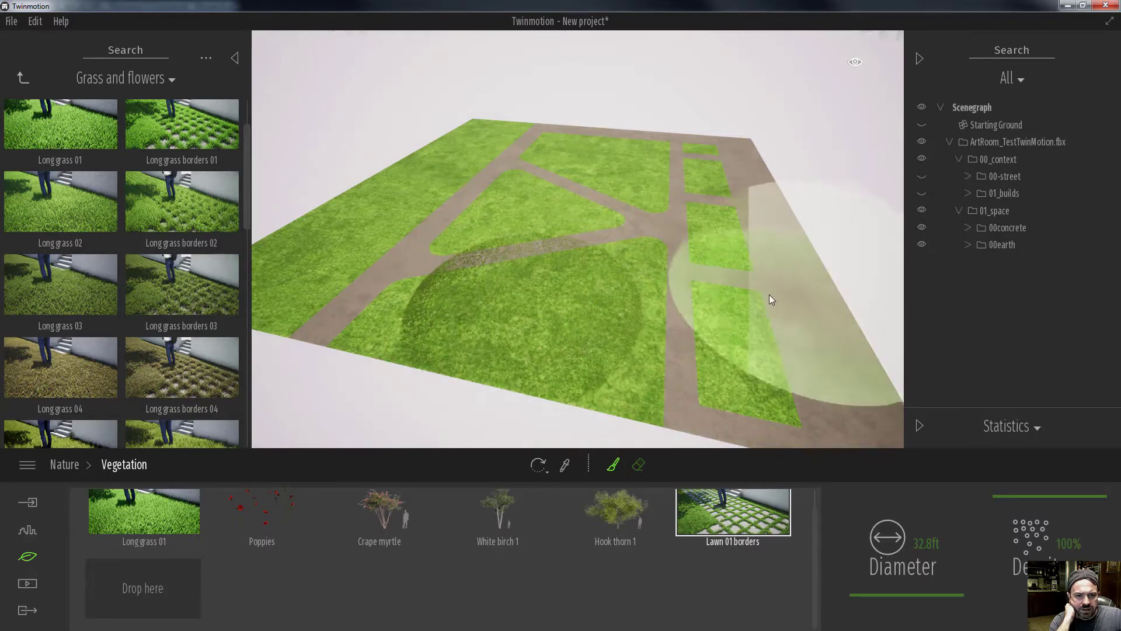
click(631, 284)
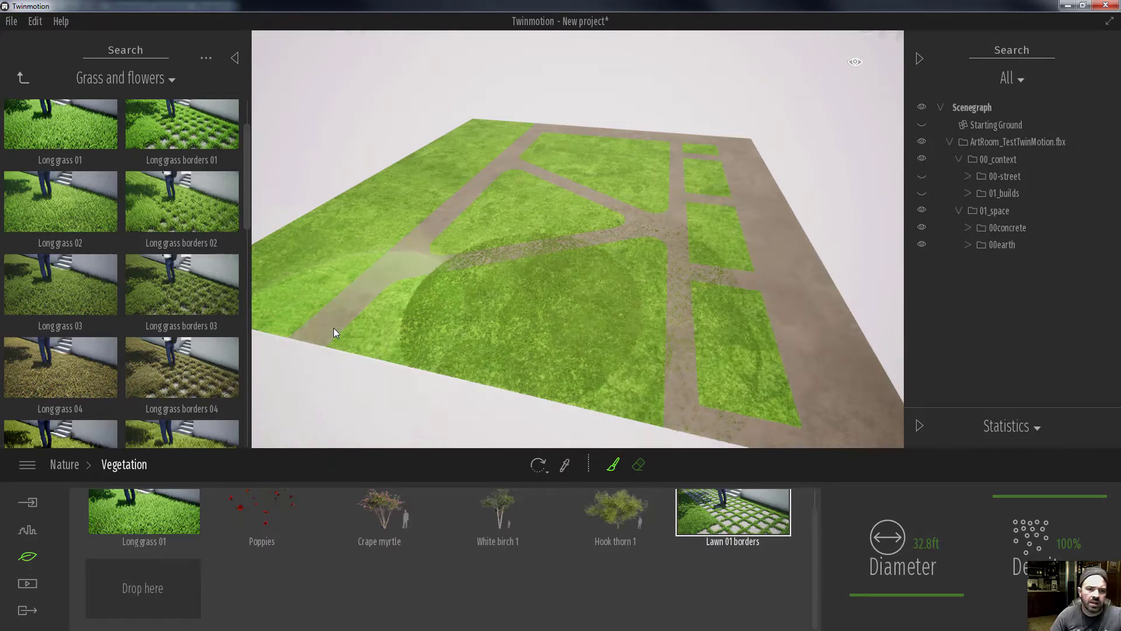
key(ctrl+z)
key(ctrl+z)
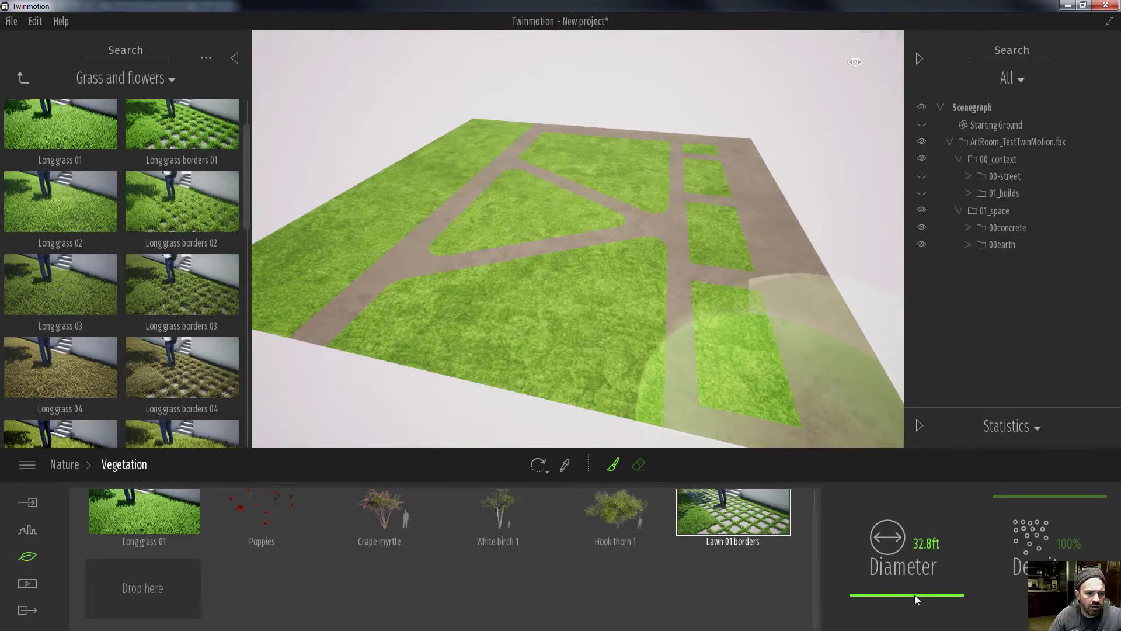
Try vegetation brush diameters of 59.3 ft, 0.3 ft and 1 ft
drag(915, 595, 920, 576)
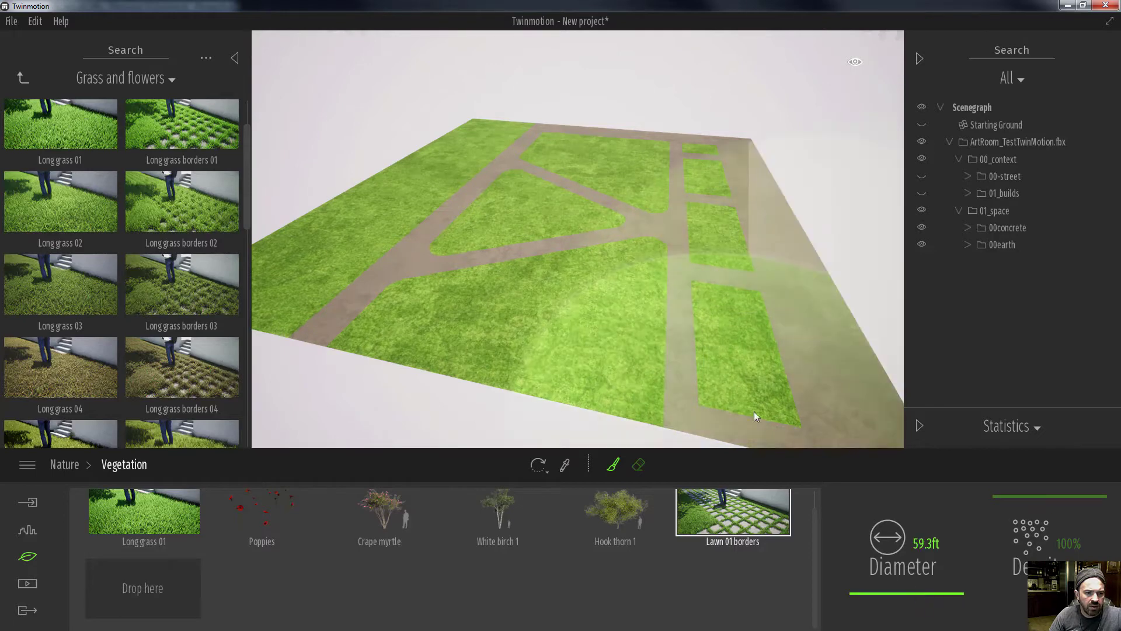
click(935, 542)
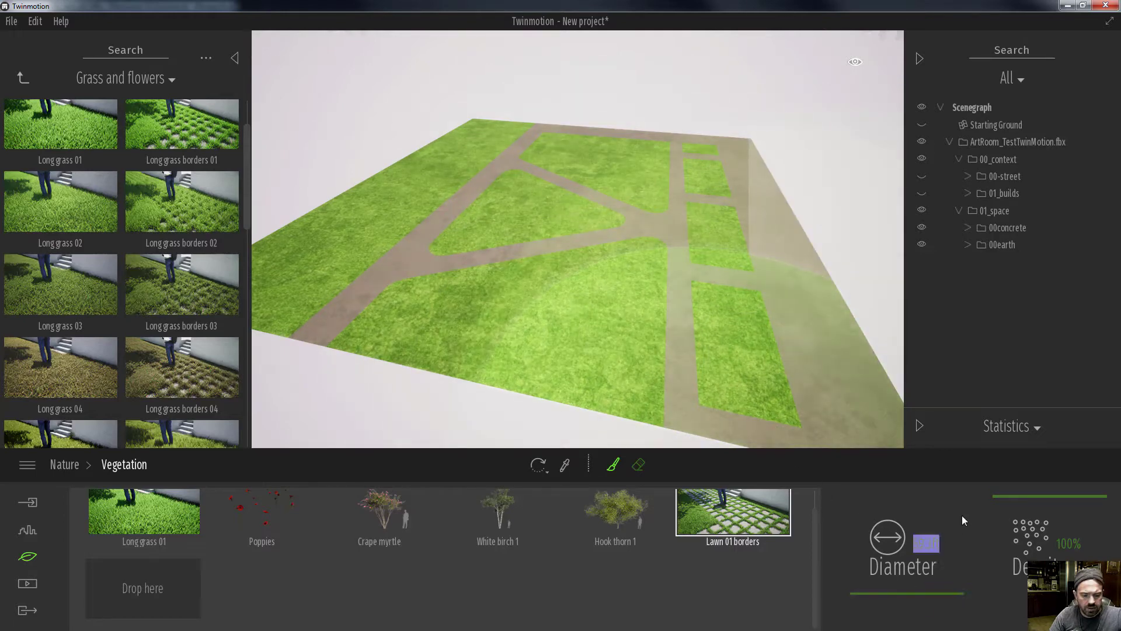
text(.3)
key(Return)
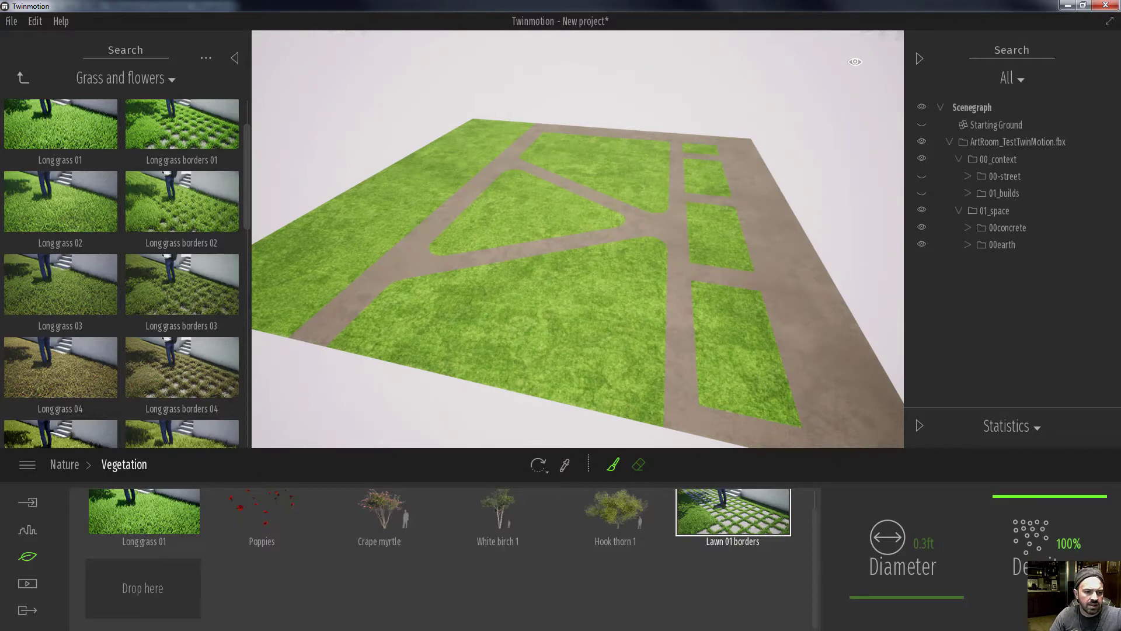
click(924, 544)
text(1)
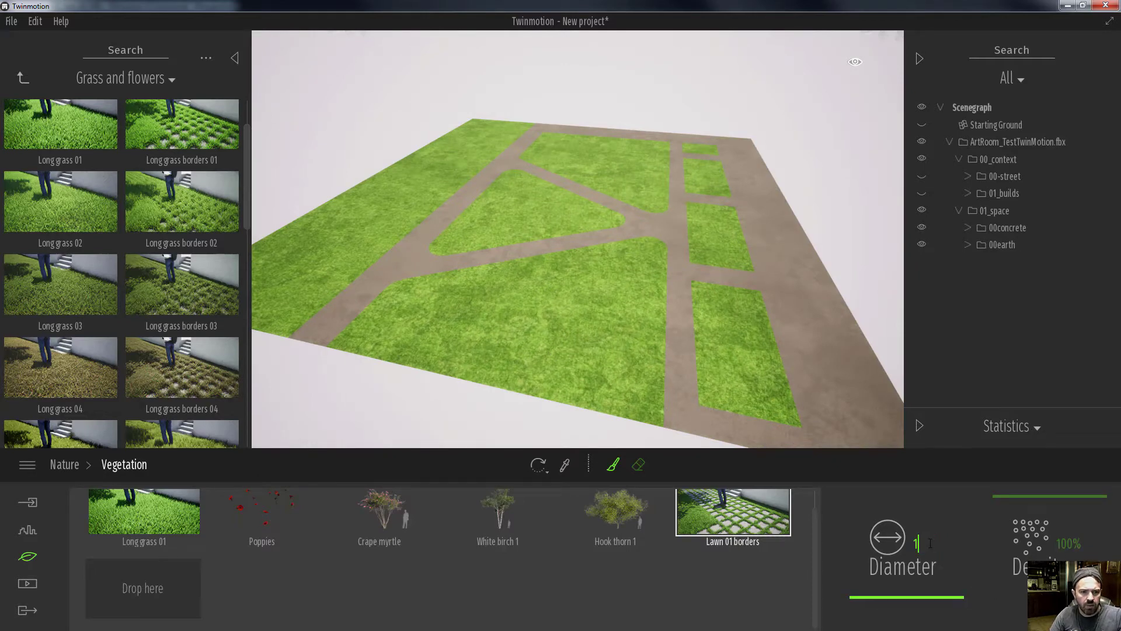
key(Return)
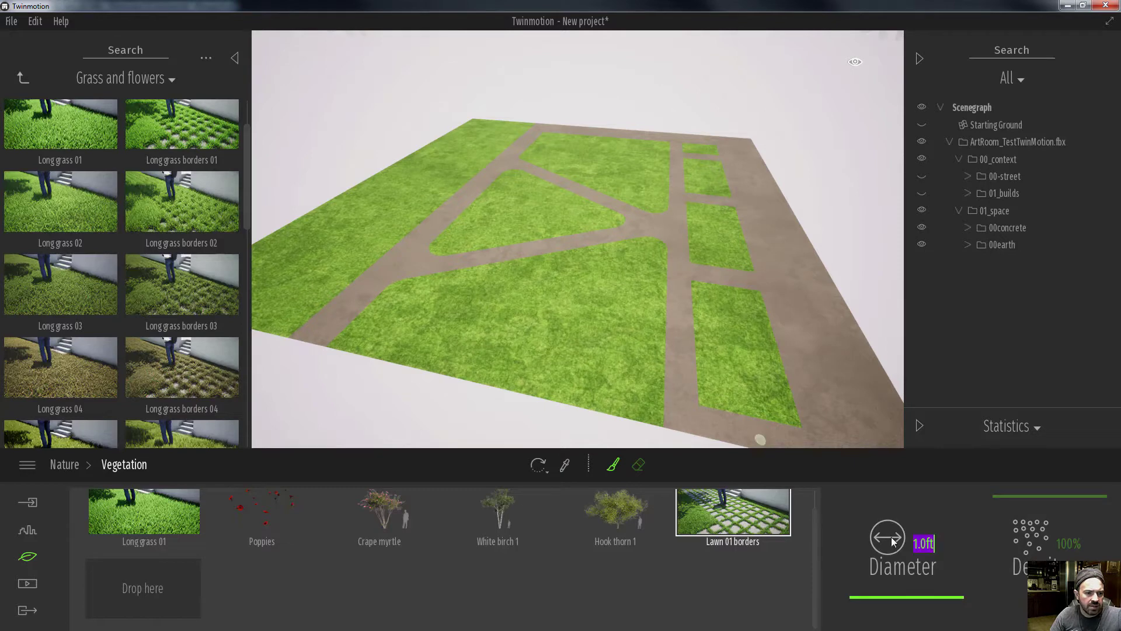
Set the brush diameter to 10 ft and paint Lawn 01 borders over the large foreground grass plot
text(10)
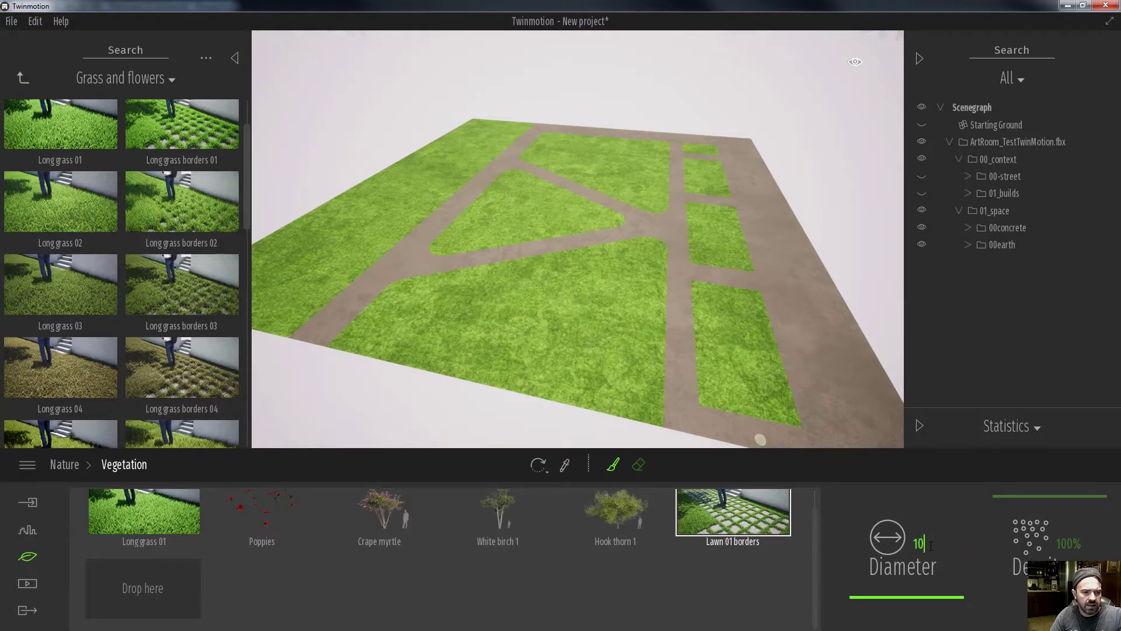
key(Return)
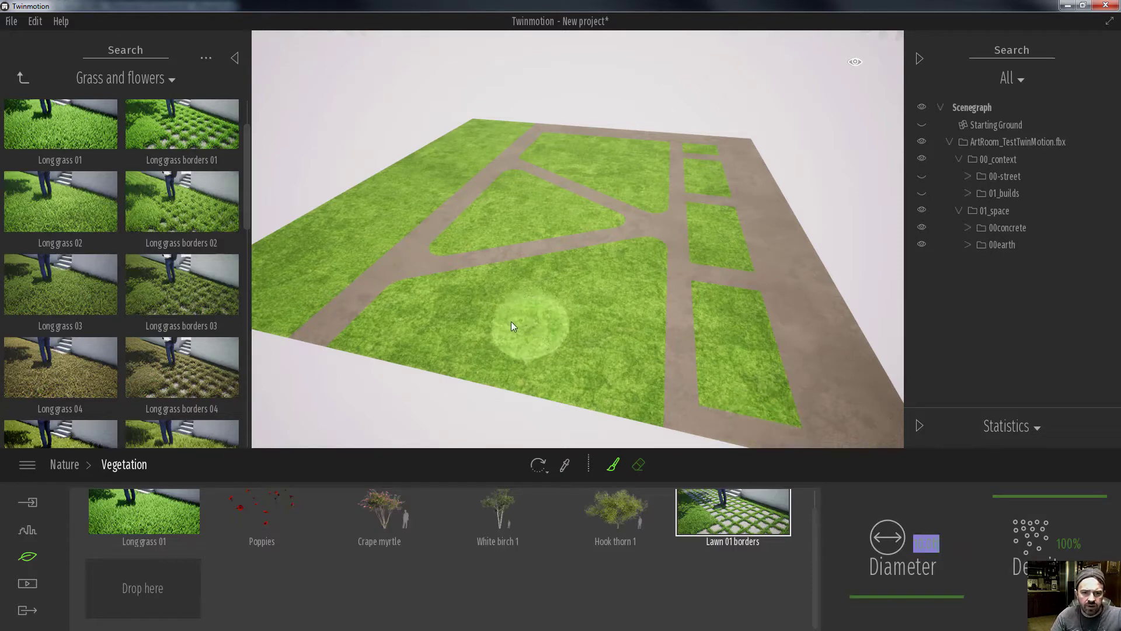
scroll(432, 351, up, 5)
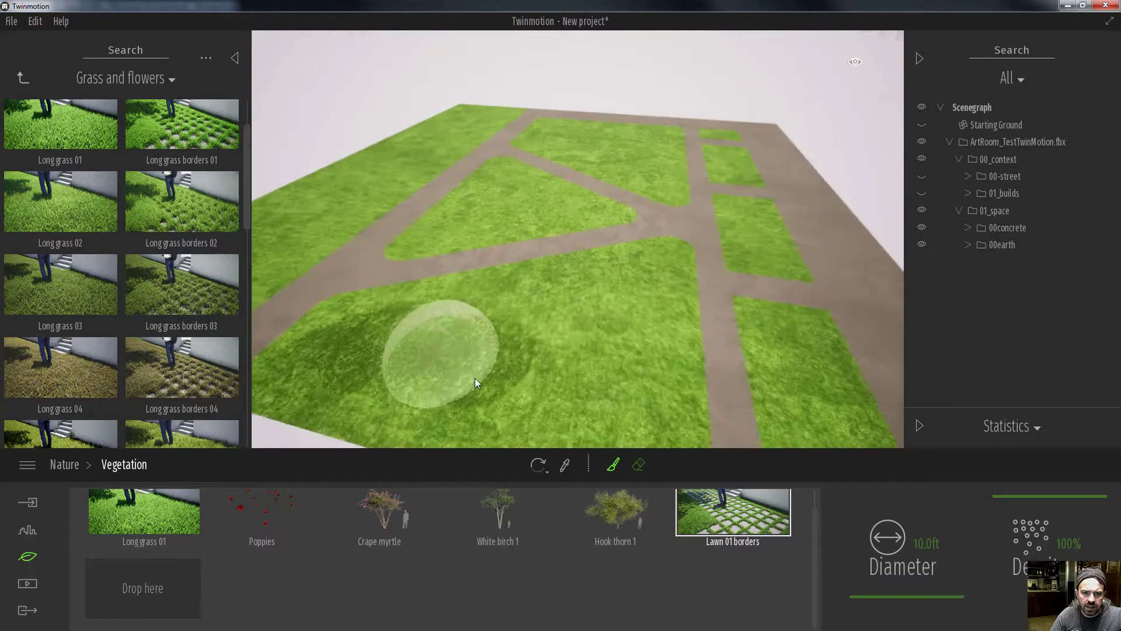
right_drag(508, 377, 478, 373)
scroll(528, 342, up, 4)
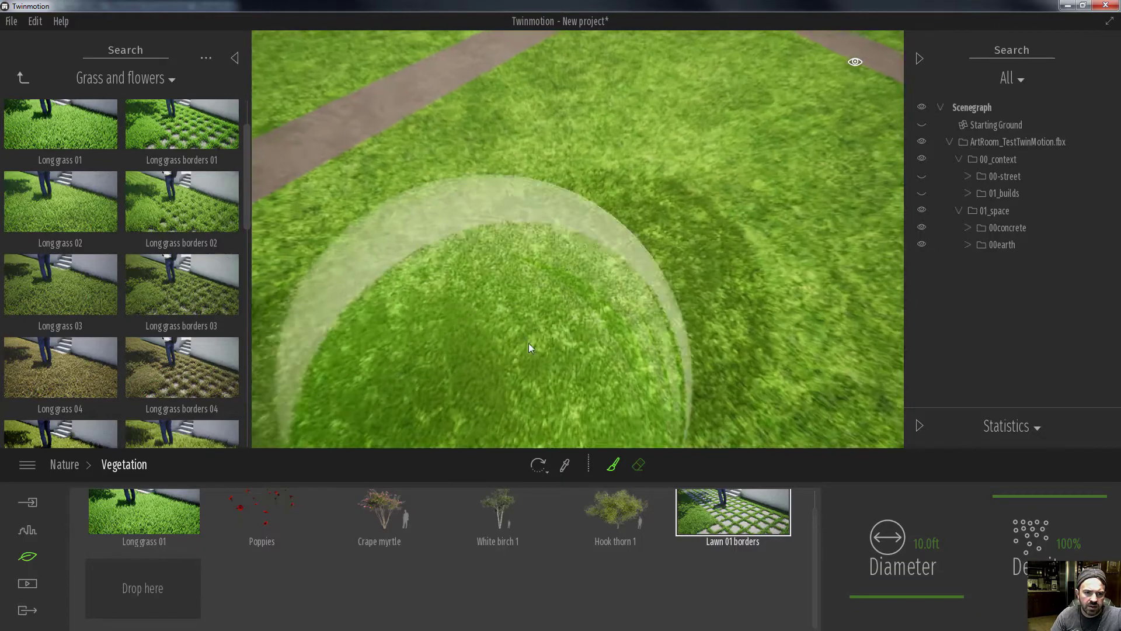
right_drag(528, 342, 550, 262)
scroll(491, 192, down, 3)
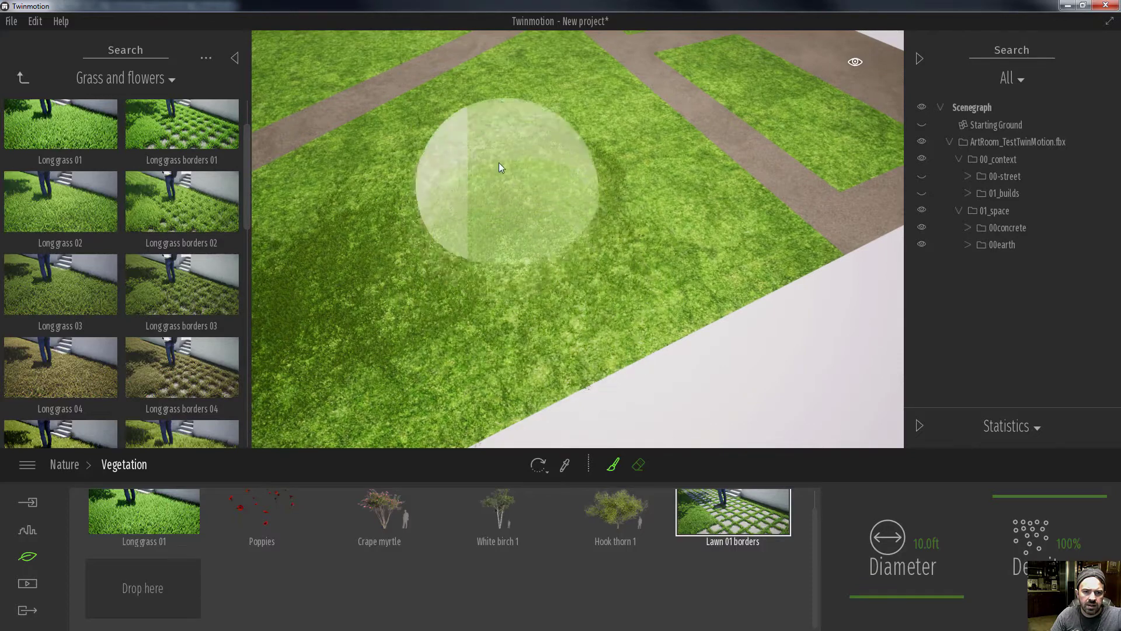
drag(507, 132, 525, 114)
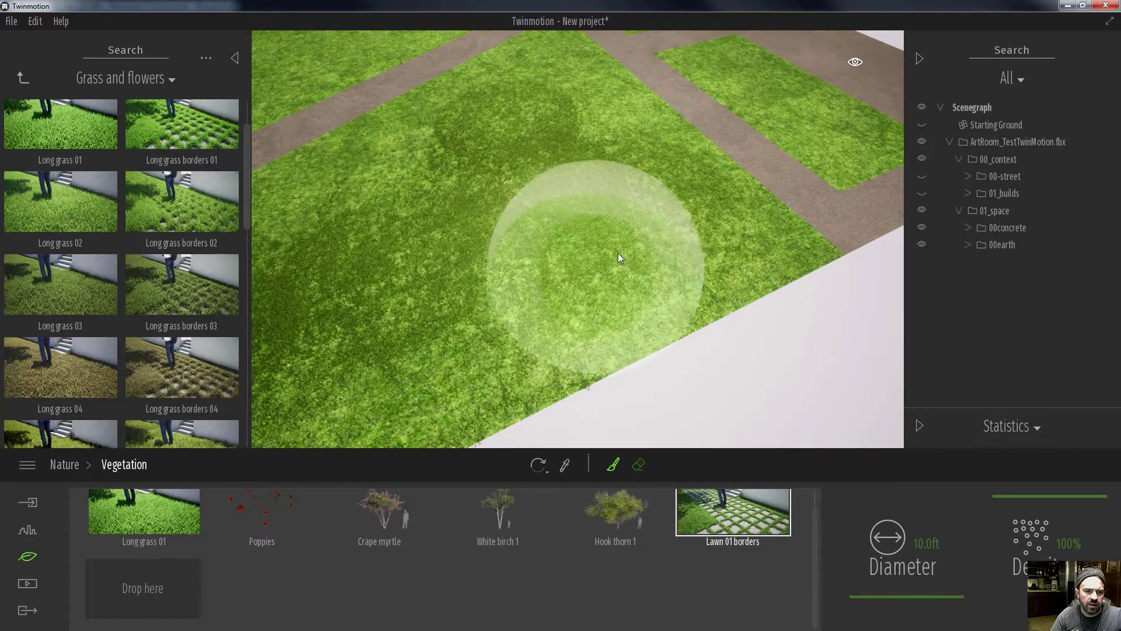
mouse_move(491, 263)
right_down()
mouse_move(507, 280)
mouse_move(489, 278)
right_up()
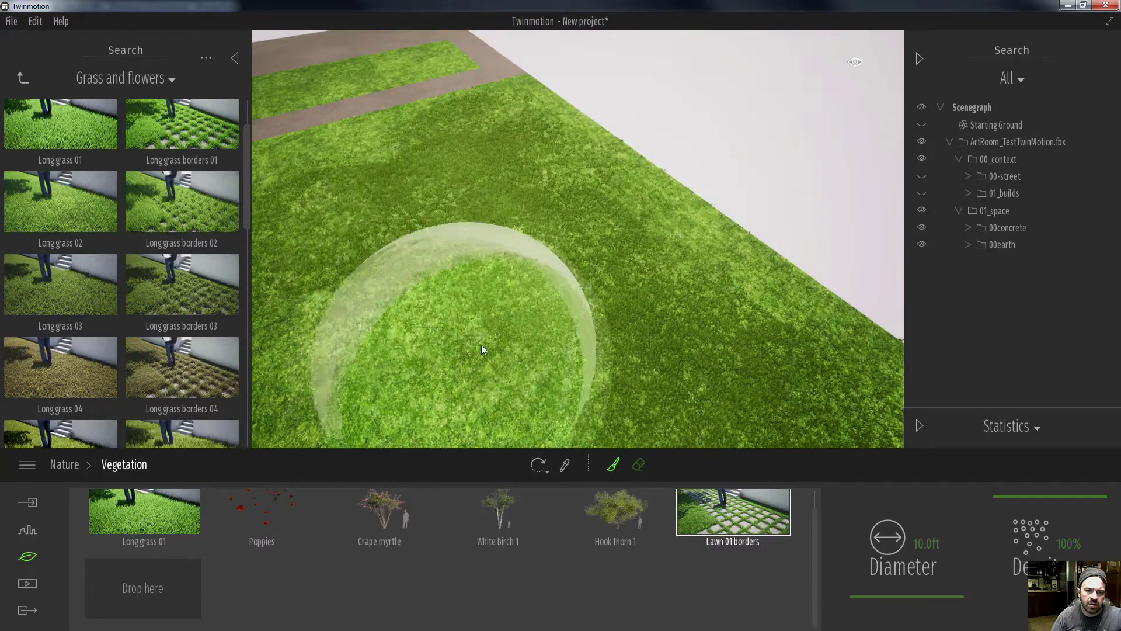
Paint Lawn 01 borders inside the triangular grass plot and the four-sided plot beyond it
right_drag(531, 261, 544, 258)
mouse_move(440, 229)
mouse_down()
mouse_move(474, 293)
mouse_move(557, 309)
mouse_move(587, 268)
mouse_move(493, 286)
mouse_move(463, 263)
mouse_move(521, 277)
mouse_move(560, 237)
mouse_move(584, 247)
mouse_move(537, 325)
mouse_move(498, 277)
mouse_move(610, 206)
mouse_move(453, 230)
mouse_move(521, 313)
mouse_move(583, 233)
mouse_move(558, 335)
mouse_move(581, 224)
mouse_up()
right_drag(579, 225, 589, 212)
middle_drag(577, 228, 577, 281)
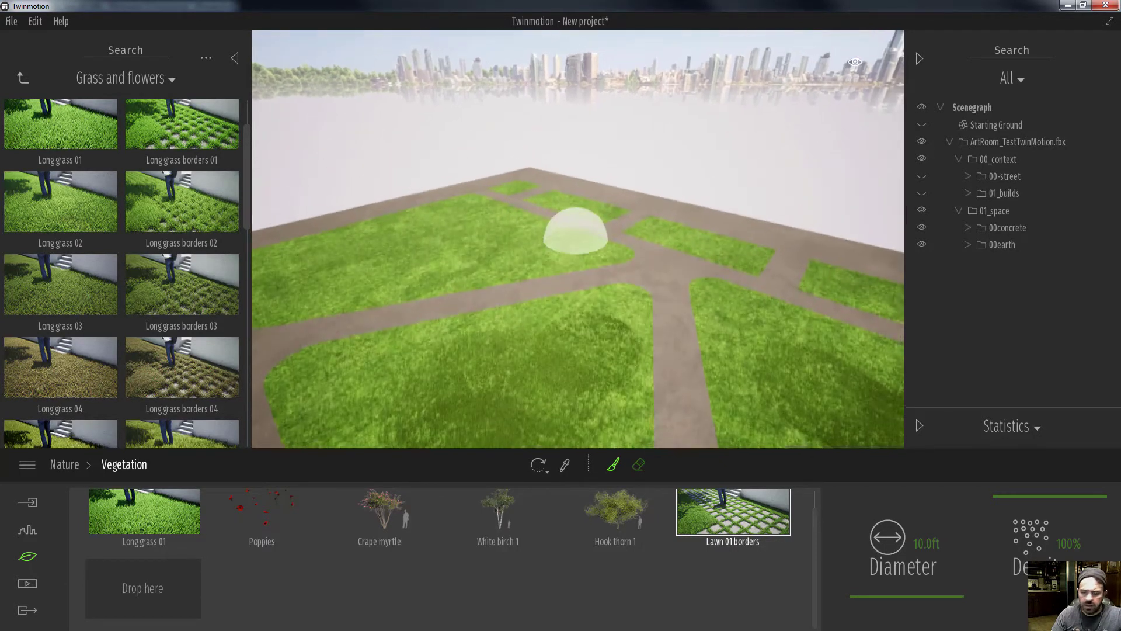
right_drag(577, 224, 660, 217)
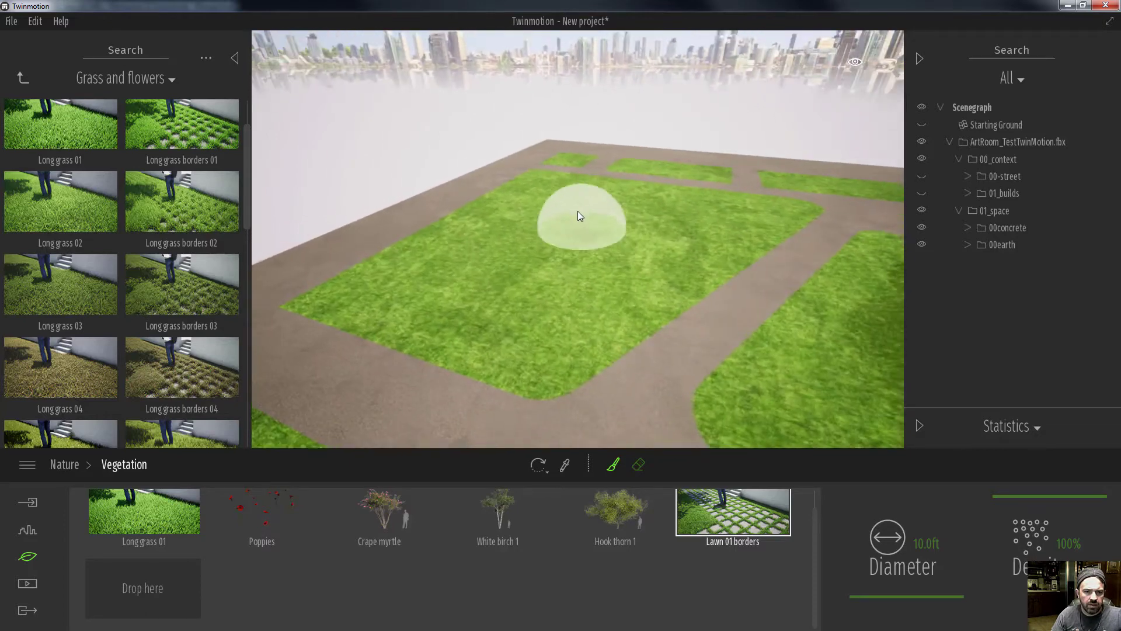
mouse_move(562, 209)
mouse_down()
mouse_move(452, 290)
mouse_move(528, 324)
mouse_move(618, 266)
mouse_move(733, 216)
mouse_move(720, 202)
mouse_move(612, 201)
mouse_move(636, 208)
mouse_move(566, 286)
mouse_move(556, 321)
mouse_move(644, 274)
mouse_move(664, 246)
mouse_move(558, 234)
mouse_move(608, 250)
mouse_move(631, 228)
mouse_move(555, 191)
mouse_move(457, 286)
mouse_move(423, 288)
mouse_move(570, 316)
mouse_move(641, 250)
mouse_move(627, 224)
mouse_move(539, 254)
mouse_move(591, 251)
mouse_up()
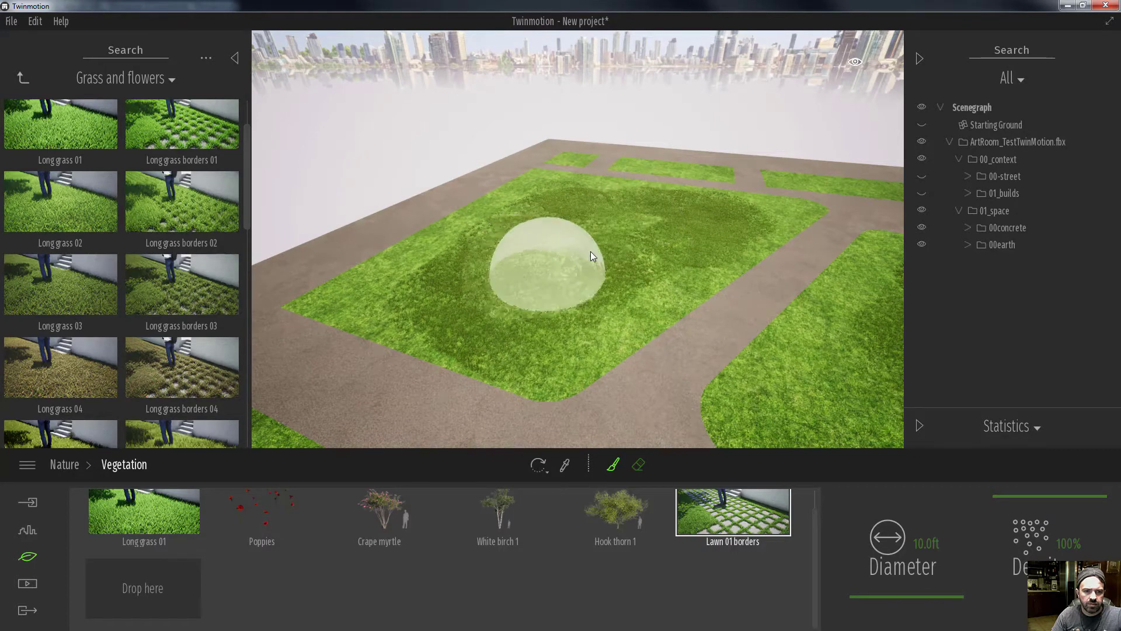
Paint Lawn 01 borders over the whole long rectangular grass strip, including its outer edges and corners
shift+middle_drag(607, 246, 678, 248)
right_drag(607, 241, 538, 234)
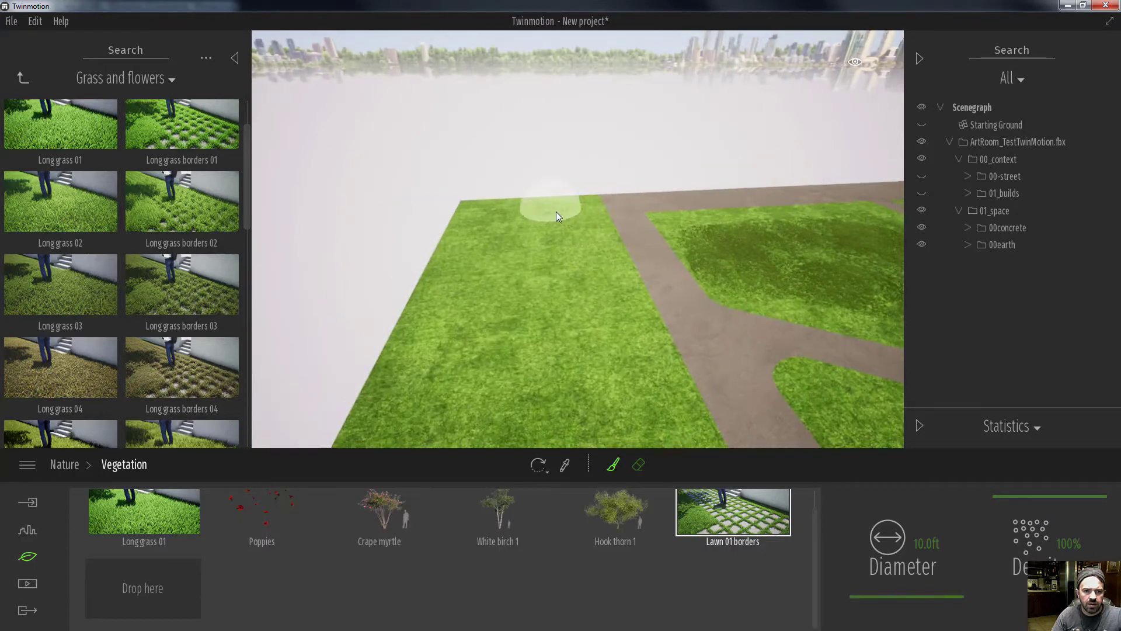
mouse_move(547, 221)
mouse_down()
mouse_move(500, 222)
mouse_move(482, 250)
mouse_move(460, 384)
mouse_move(594, 370)
mouse_move(551, 235)
mouse_move(540, 320)
mouse_move(611, 314)
mouse_move(544, 285)
mouse_move(516, 320)
mouse_up()
key(s)
mouse_move(538, 310)
right_down()
mouse_move(546, 334)
mouse_move(545, 324)
right_up()
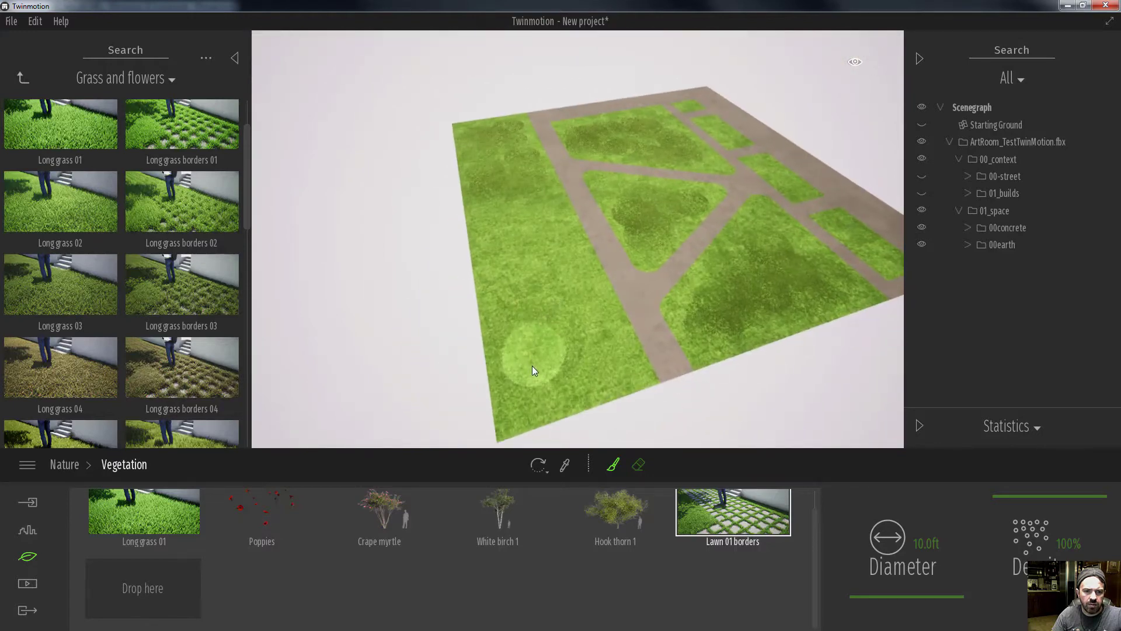
mouse_move(490, 210)
mouse_down()
mouse_move(526, 368)
mouse_move(559, 368)
mouse_move(599, 345)
mouse_move(525, 199)
mouse_move(528, 215)
mouse_up()
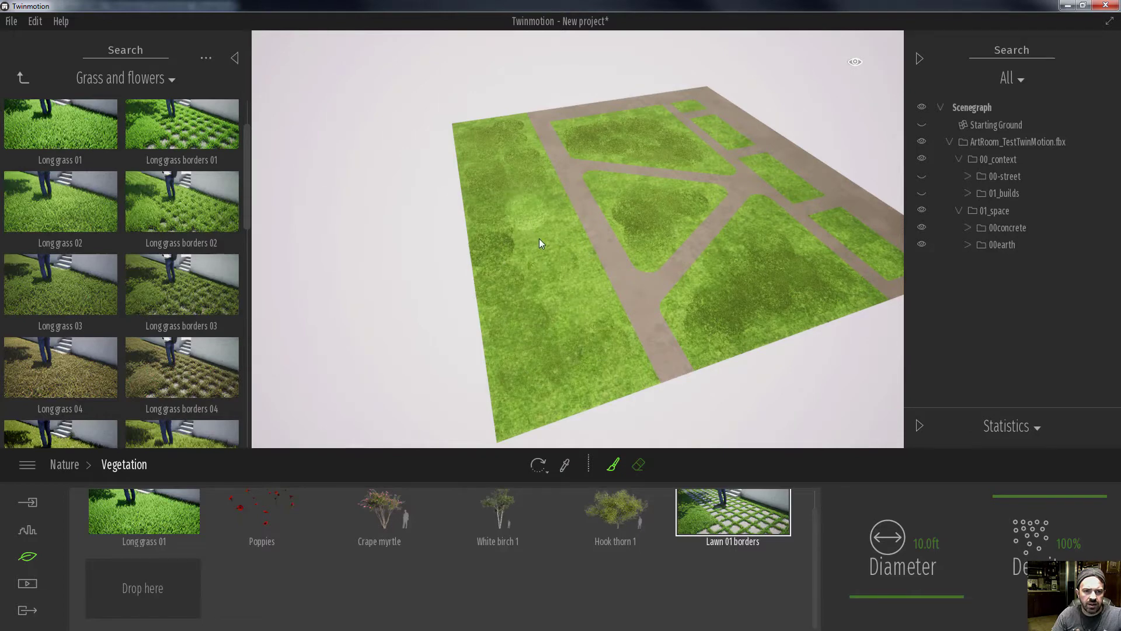
click(533, 264)
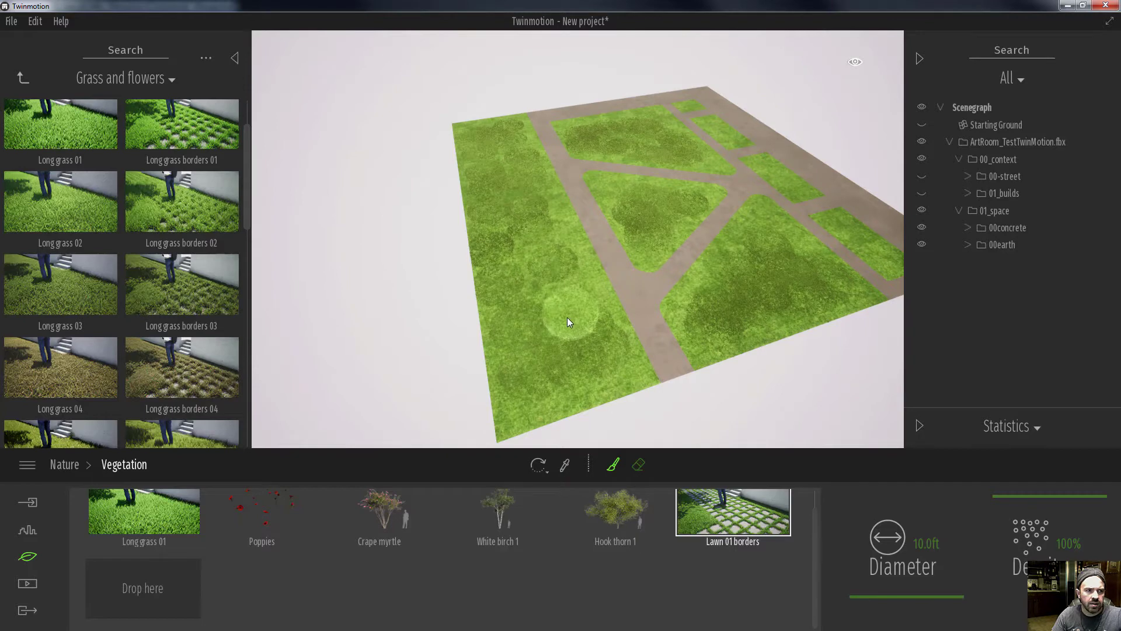
mouse_move(586, 331)
mouse_down()
mouse_move(571, 253)
mouse_move(536, 189)
mouse_move(524, 262)
mouse_move(532, 295)
mouse_move(561, 324)
mouse_move(541, 378)
mouse_move(593, 369)
mouse_move(543, 223)
mouse_move(582, 362)
mouse_move(609, 402)
mouse_move(511, 432)
mouse_move(544, 414)
mouse_move(484, 428)
mouse_move(476, 329)
mouse_up()
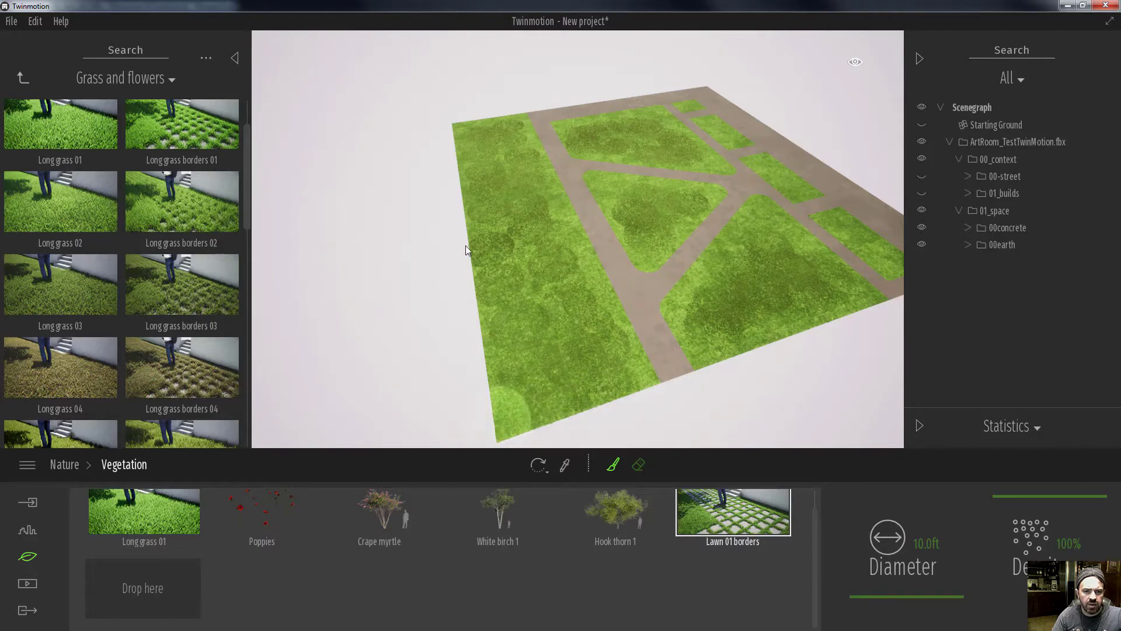
mouse_move(465, 246)
mouse_down()
mouse_move(507, 410)
mouse_move(454, 128)
mouse_move(458, 138)
mouse_up()
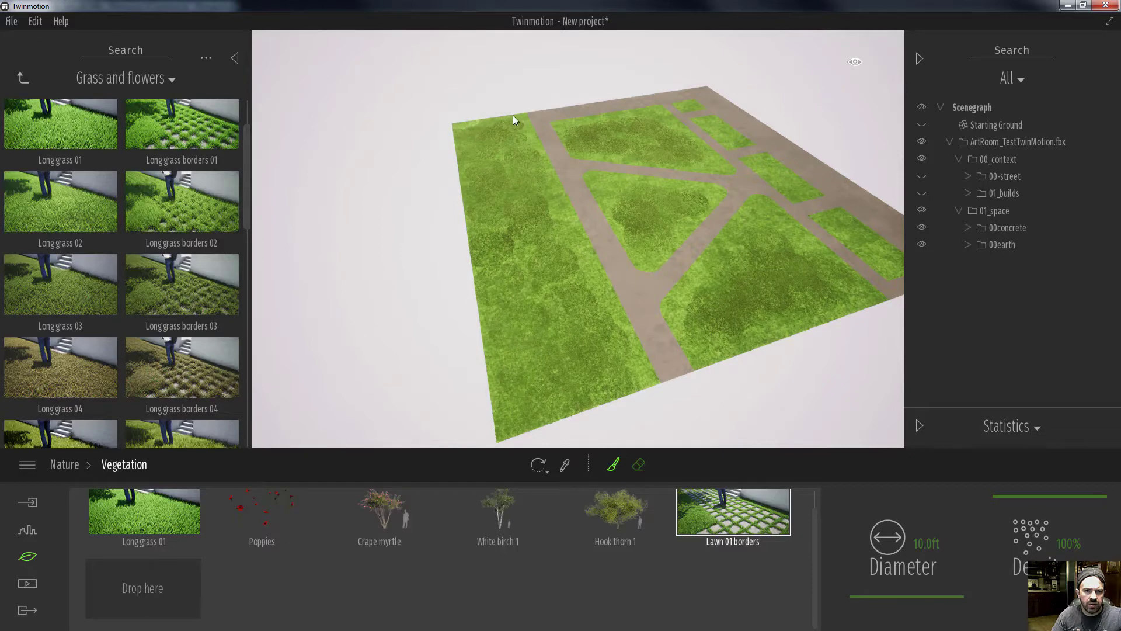
mouse_move(488, 125)
mouse_down()
mouse_move(606, 381)
mouse_move(546, 311)
mouse_move(570, 306)
mouse_up()
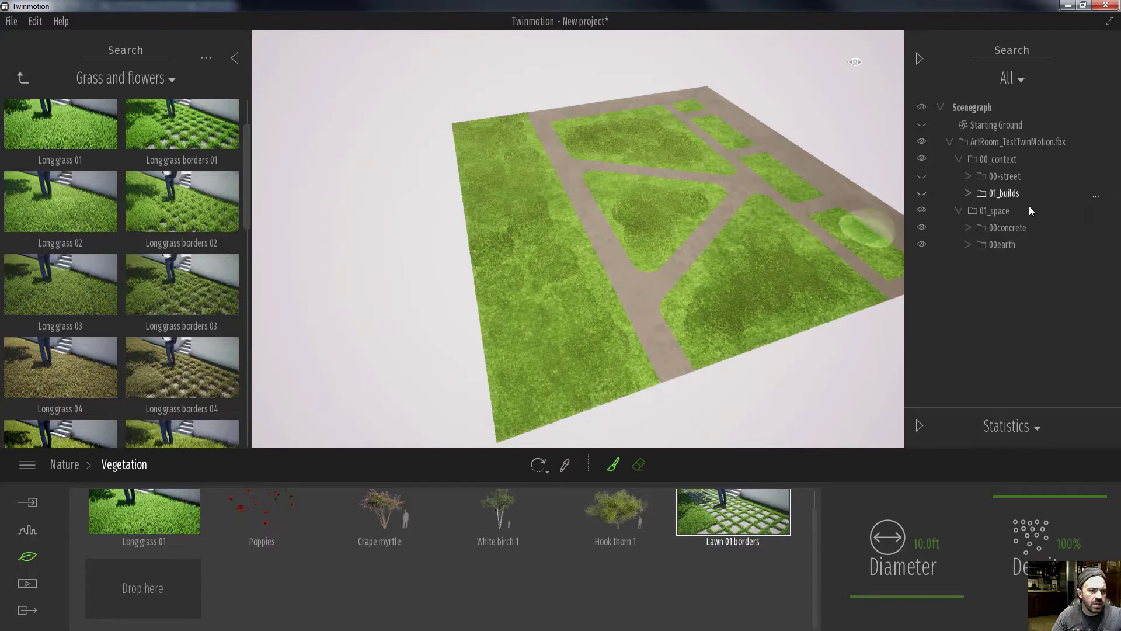
Hide the 00concrete folder so only the grass plots are shown
click(924, 227)
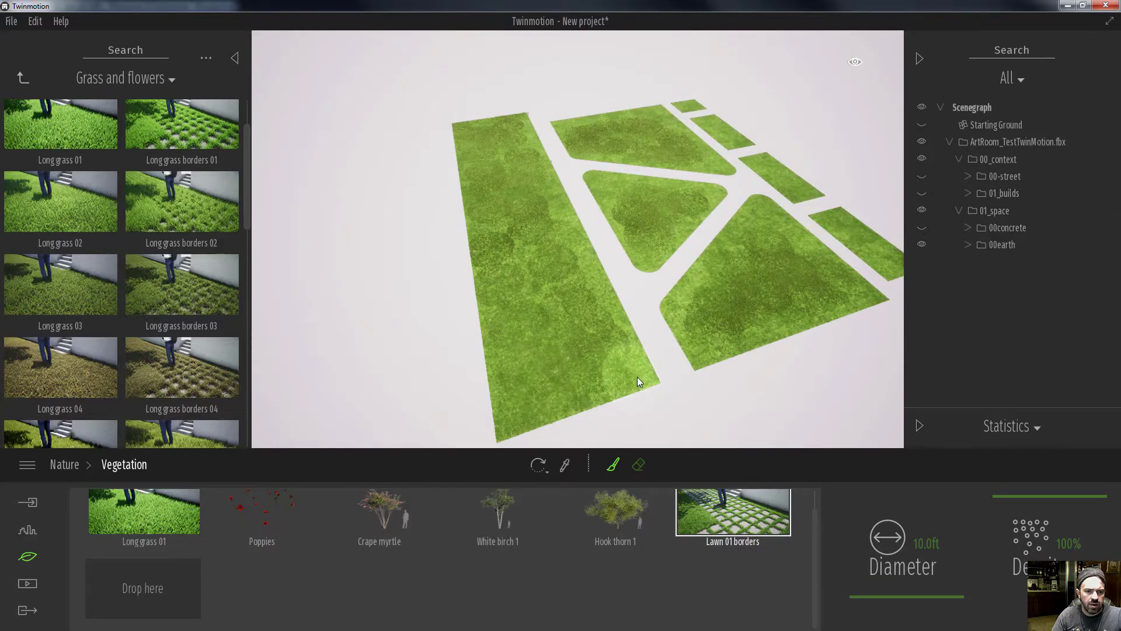
Set the brush diameter to 25 ft and fill out the Lawn 01 borders vegetation over the long rectangular grass strip
mouse_move(637, 377)
mouse_down()
mouse_move(573, 287)
mouse_move(641, 383)
mouse_move(572, 256)
mouse_move(538, 155)
mouse_up()
drag(581, 249, 603, 292)
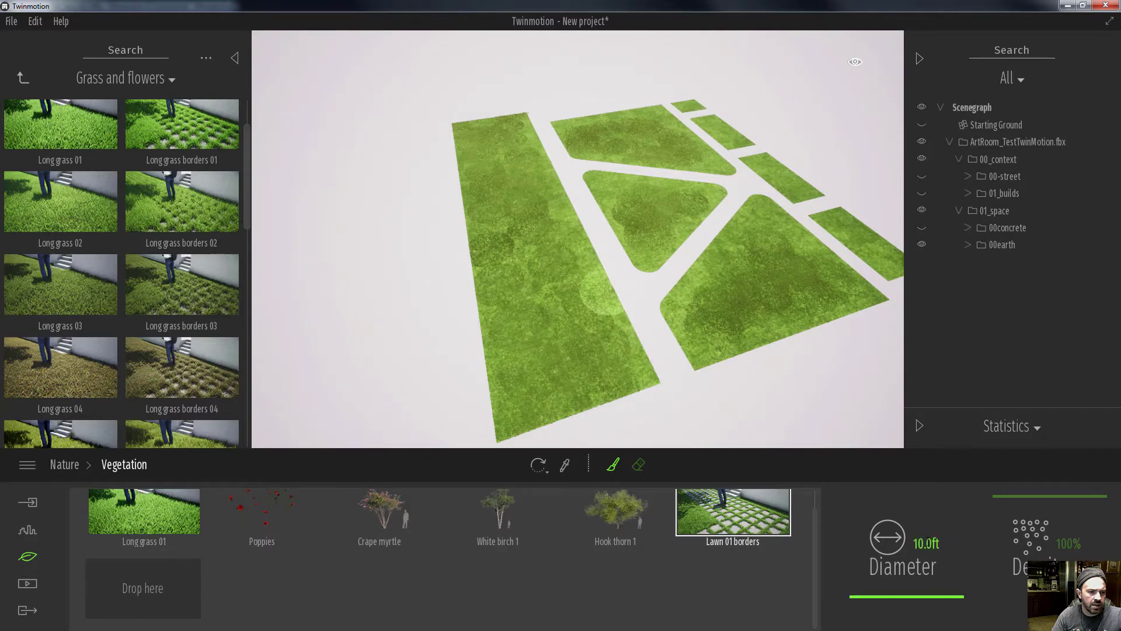
click(927, 543)
text(25)
key(Return)
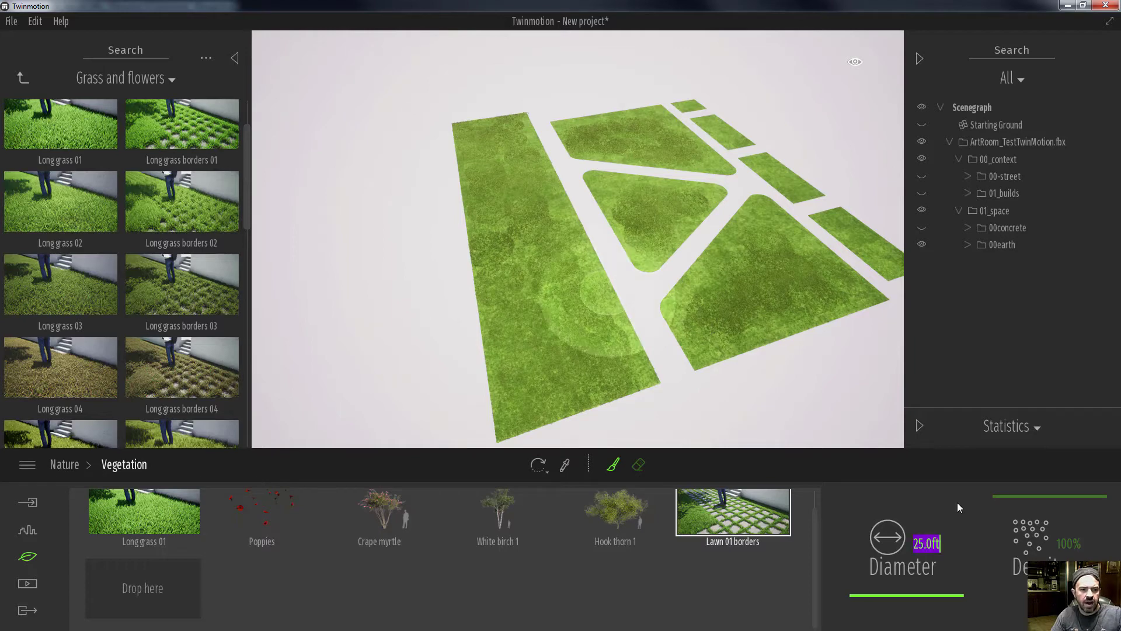
mouse_move(596, 369)
mouse_down()
mouse_move(575, 355)
mouse_move(613, 234)
mouse_move(580, 253)
mouse_move(525, 222)
mouse_move(570, 179)
mouse_move(566, 215)
mouse_move(556, 204)
mouse_move(503, 248)
mouse_move(495, 232)
mouse_up()
mouse_move(477, 265)
mouse_down()
mouse_move(544, 189)
mouse_move(506, 134)
mouse_move(528, 128)
mouse_move(563, 261)
mouse_move(616, 341)
mouse_move(562, 350)
mouse_move(478, 160)
mouse_move(533, 257)
mouse_move(508, 248)
mouse_move(541, 238)
mouse_move(551, 263)
mouse_move(520, 103)
mouse_move(529, 121)
mouse_up()
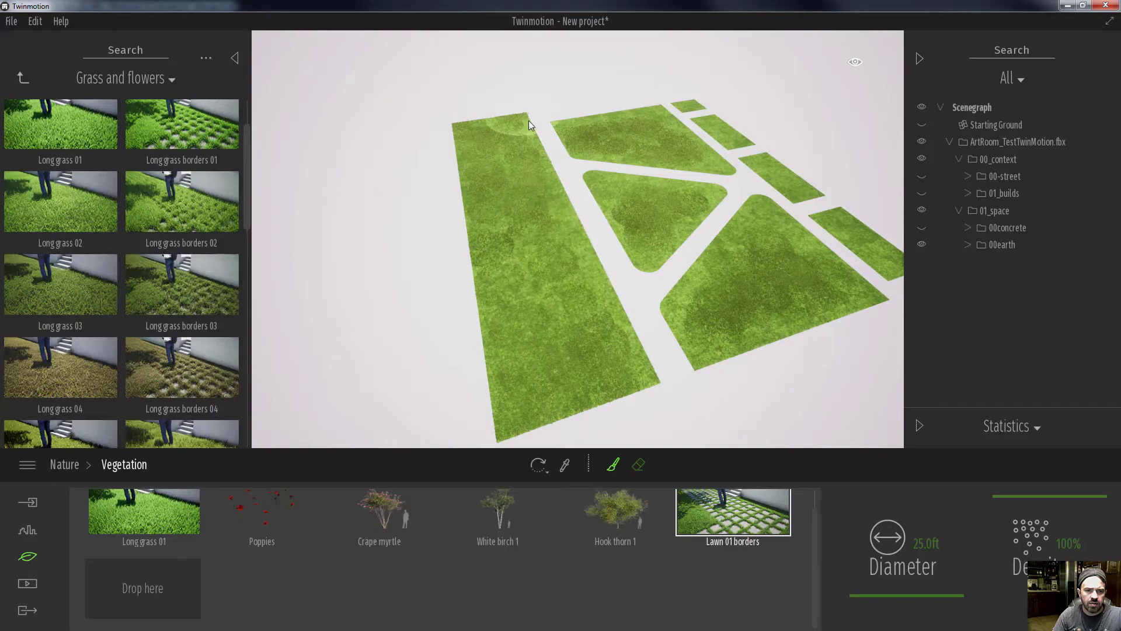
Set the vegetation brush diameter to 5 ft for close-up painting on the long grass strip
scroll(523, 123, up, 4)
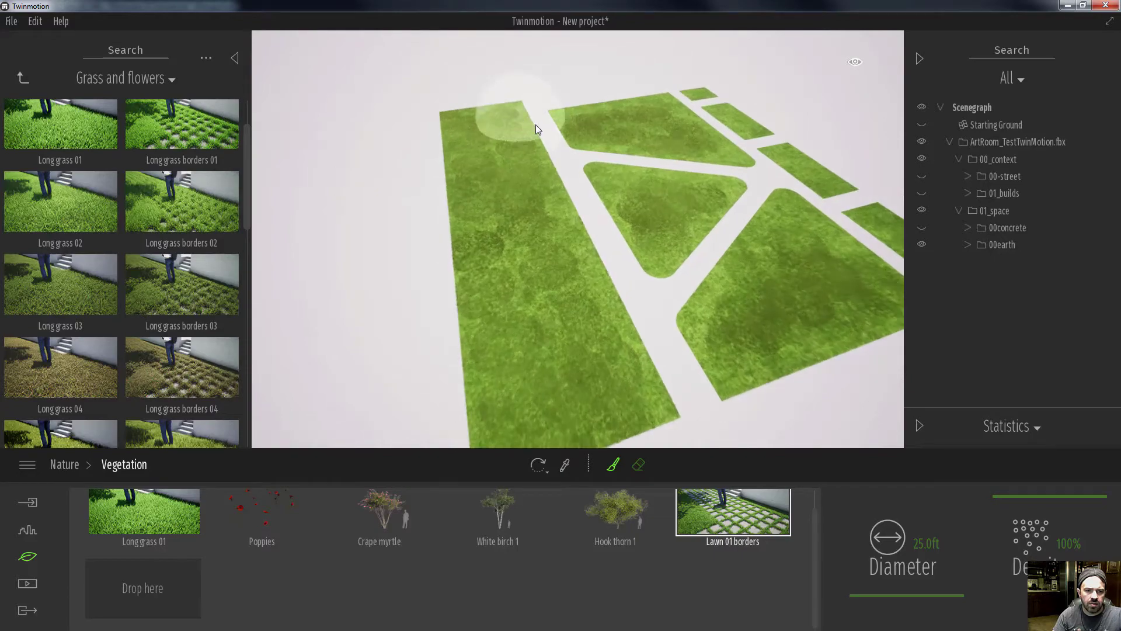
mouse_move(528, 117)
shift+middle_down()
mouse_move(596, 125)
mouse_move(677, 170)
mouse_move(710, 234)
shift+middle_up()
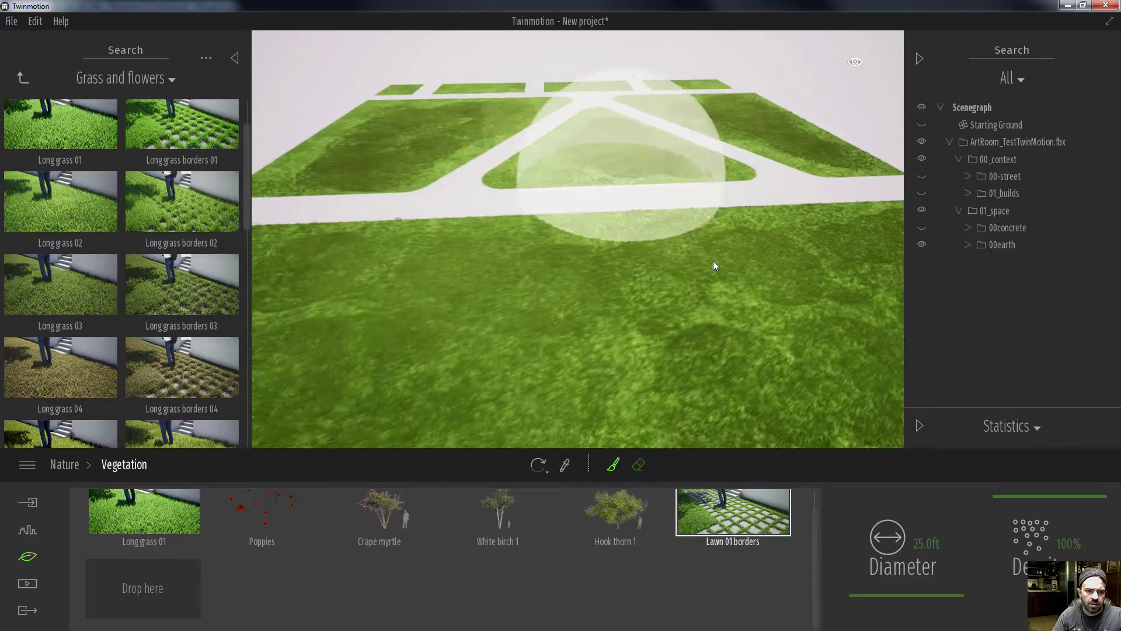
double_click(921, 543)
text(5)
key(Return)
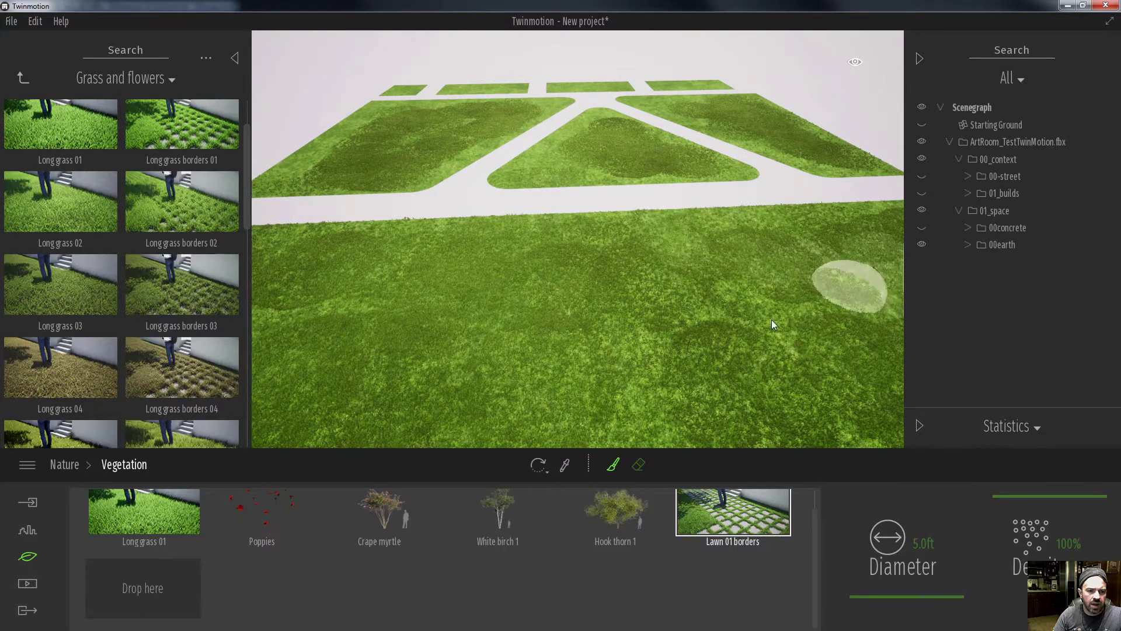
Try a stroke of Long grass 01 on the long grass strip and undo it
click(167, 506)
mouse_move(510, 347)
mouse_down()
mouse_move(676, 311)
mouse_move(604, 377)
mouse_move(737, 346)
mouse_move(590, 315)
mouse_up()
key(ctrl+z)
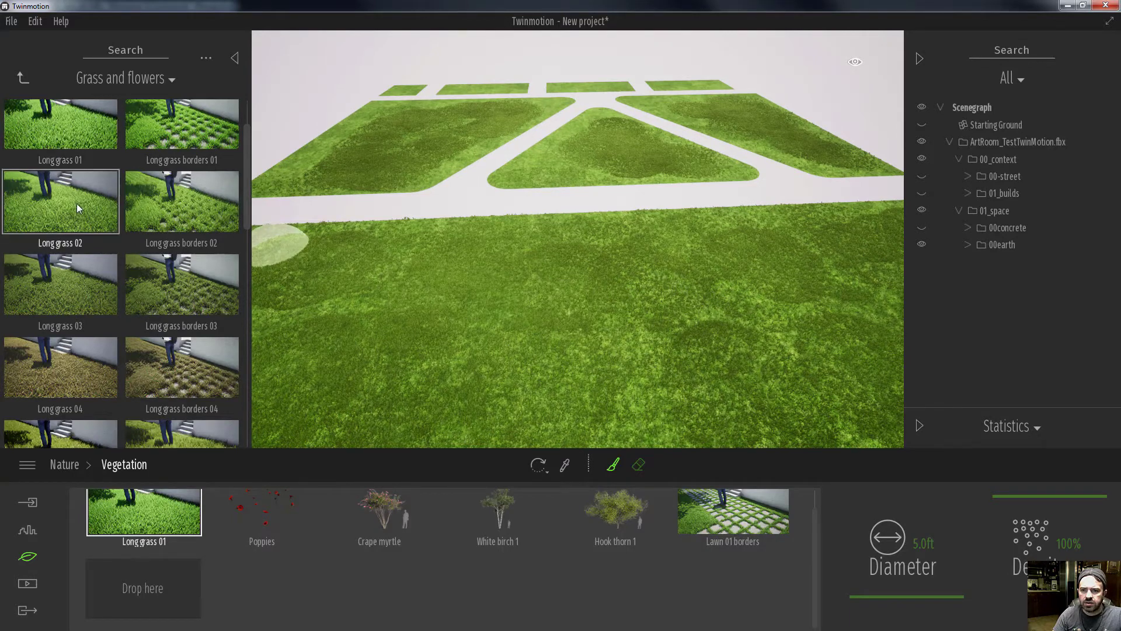
Add Lawn 01 to the vegetation set and paint it over the middle of the long grass strip
scroll(131, 171, up, 2)
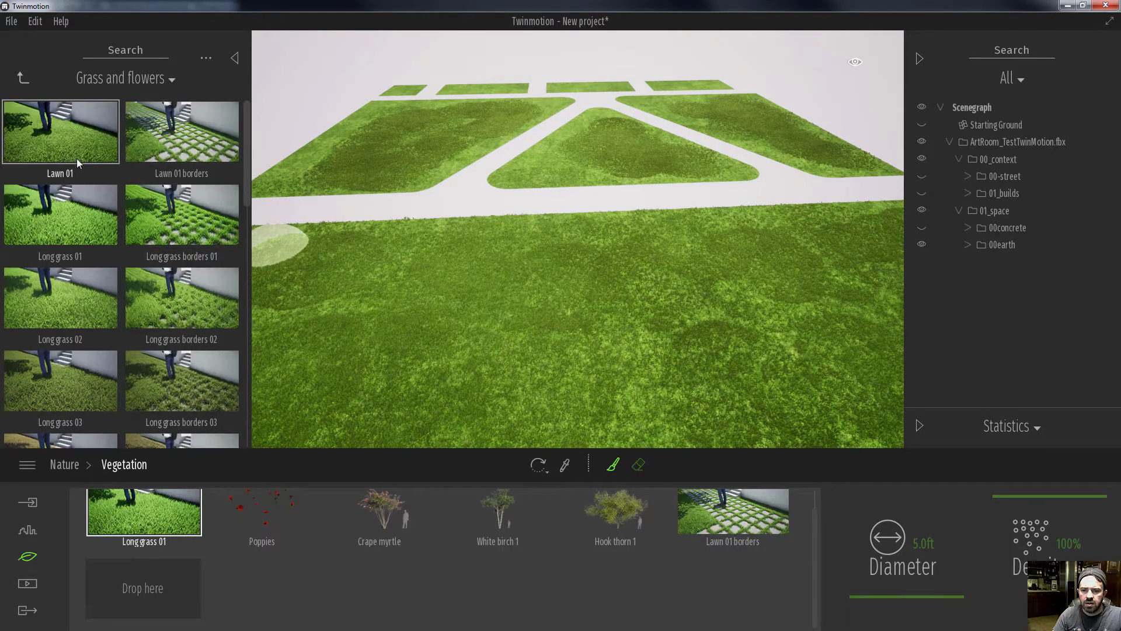
drag(56, 117, 146, 587)
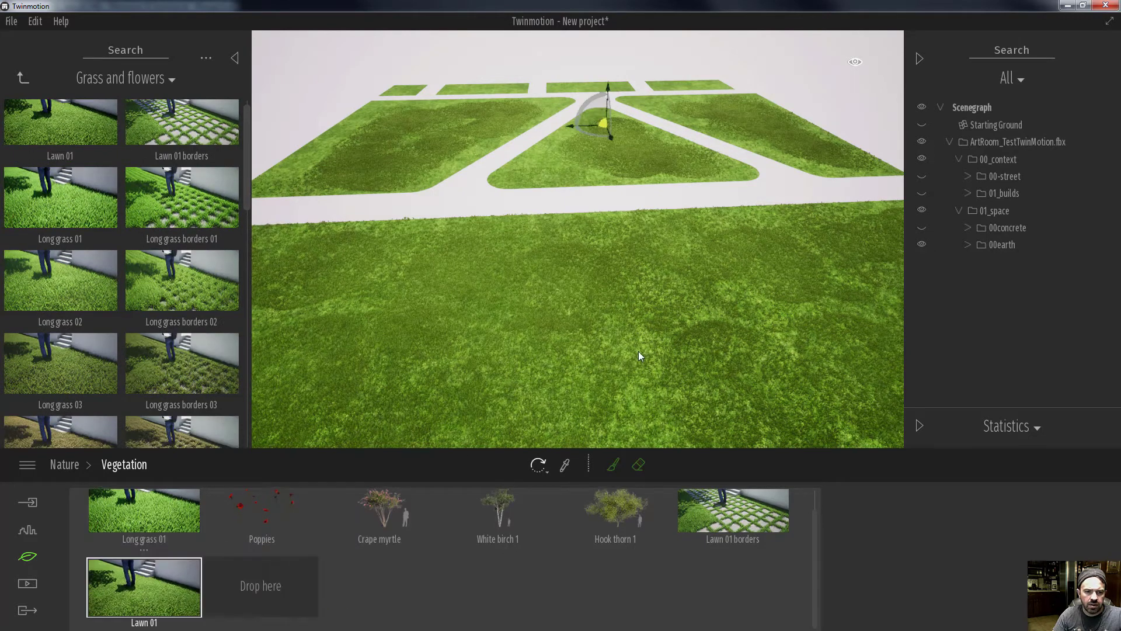
click(159, 595)
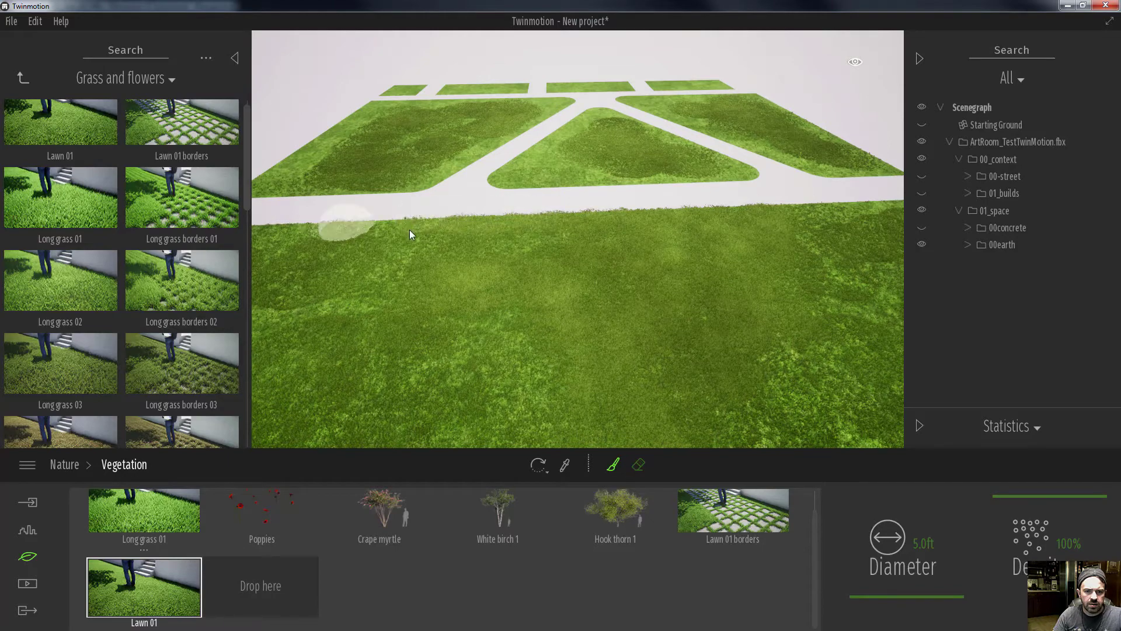
click(930, 544)
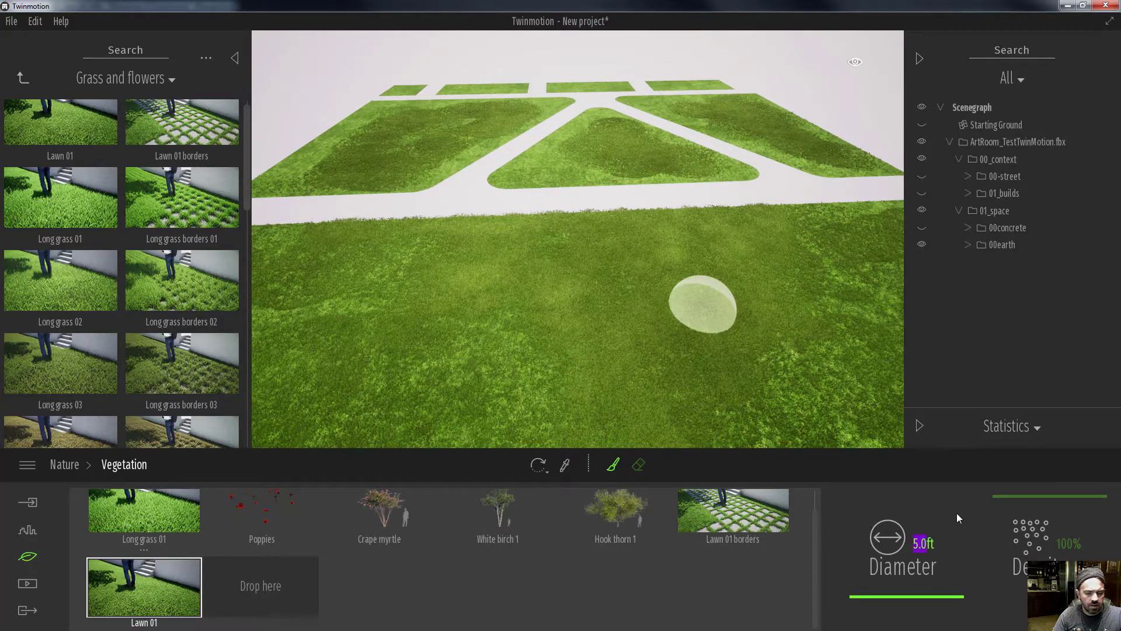
text(25)
key(Return)
text(AA)
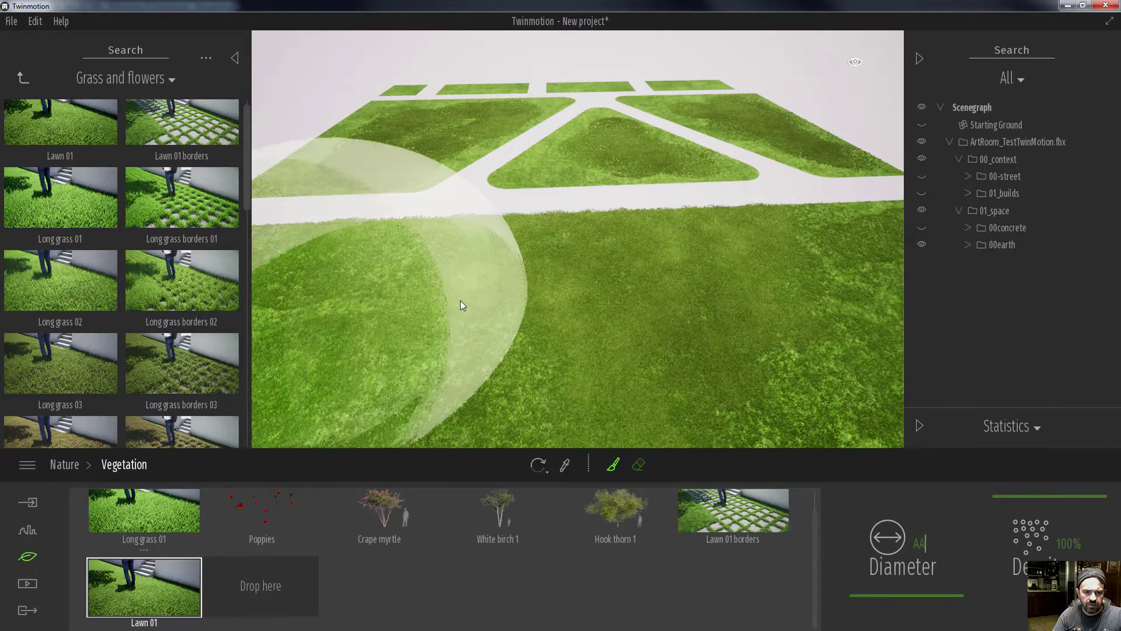
right_drag(461, 301, 587, 297)
key(a)
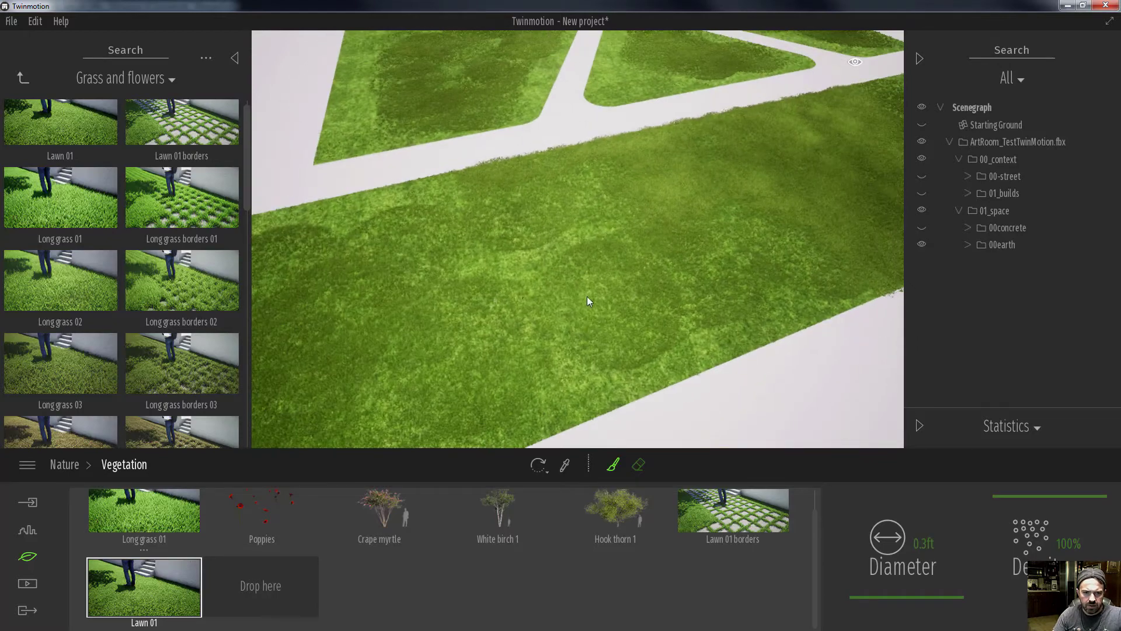
click(933, 542)
text(25)
key(Return)
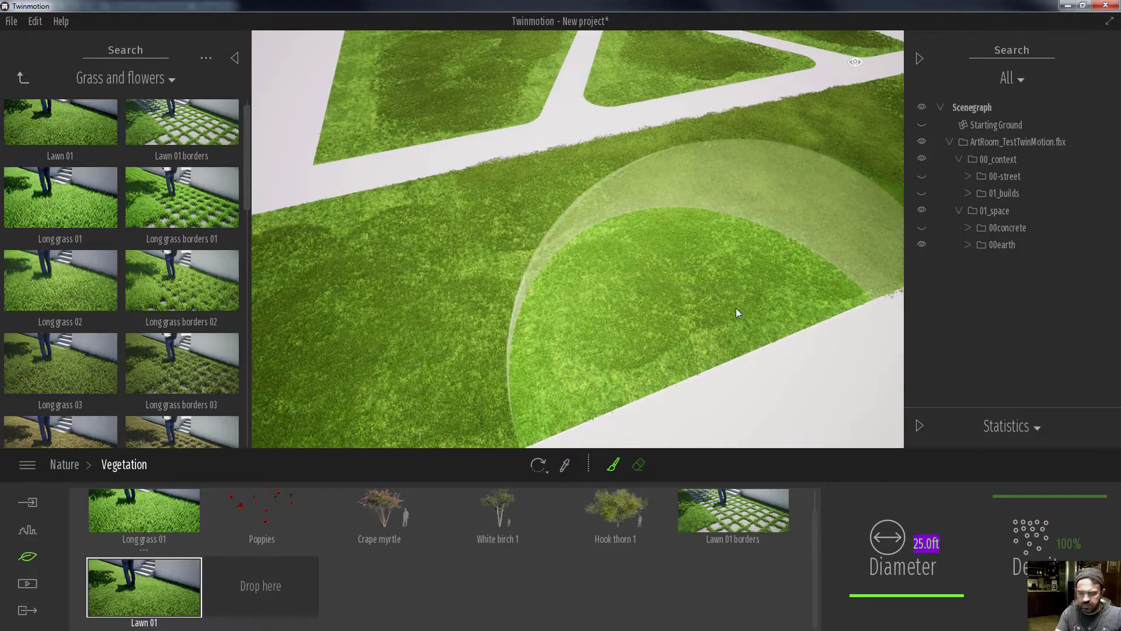
right_drag(553, 316, 636, 326)
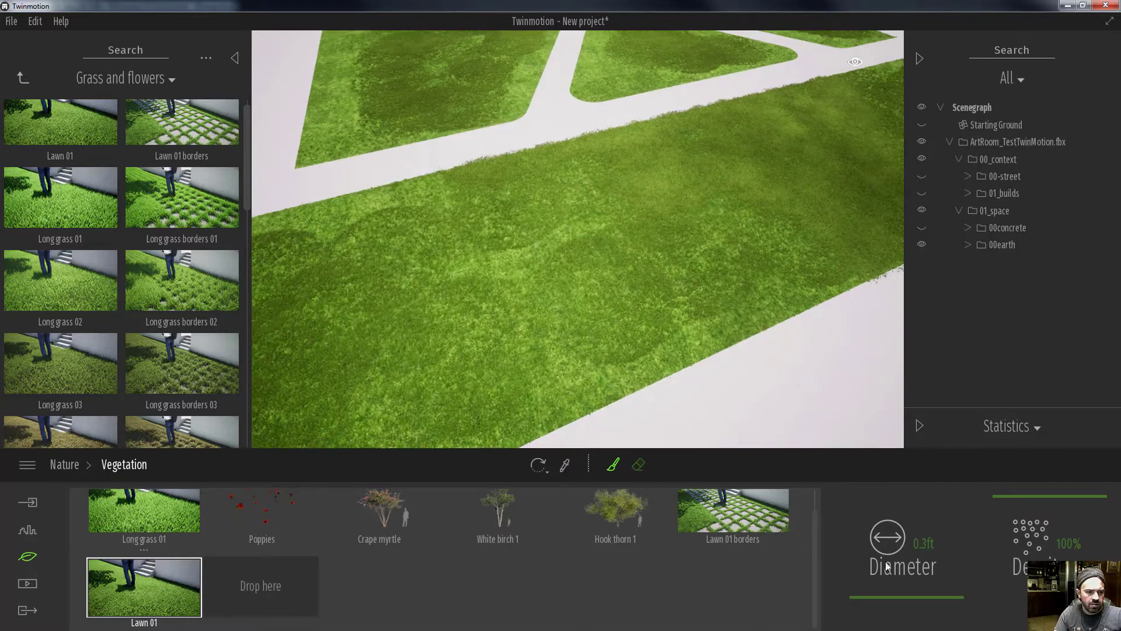
Set the brush diameter to 25 ft and paint Lawn 01 over the entire long rectangular grass strip
click(924, 529)
text(25)
key(Return)
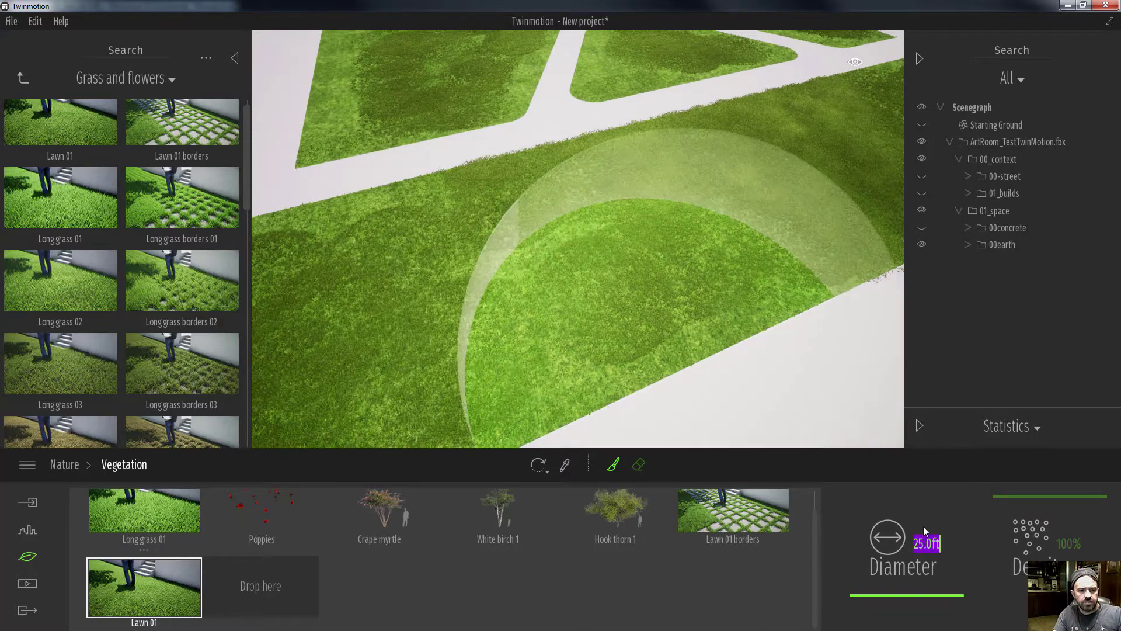
scroll(662, 265, down, 3)
scroll(662, 265, down, 2)
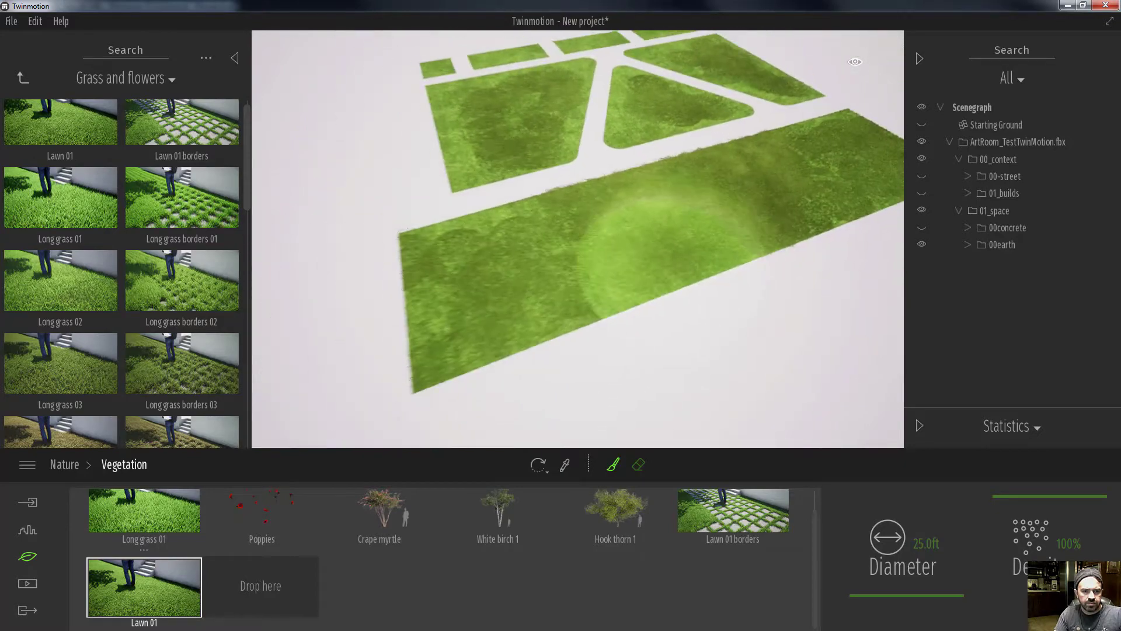
mouse_move(503, 338)
mouse_down()
mouse_move(908, 188)
mouse_move(853, 147)
mouse_move(867, 140)
mouse_move(839, 151)
mouse_move(774, 222)
mouse_move(438, 273)
mouse_move(505, 248)
mouse_move(566, 243)
mouse_move(514, 222)
mouse_move(498, 242)
mouse_move(550, 222)
mouse_move(490, 240)
mouse_move(547, 253)
mouse_move(713, 224)
mouse_up()
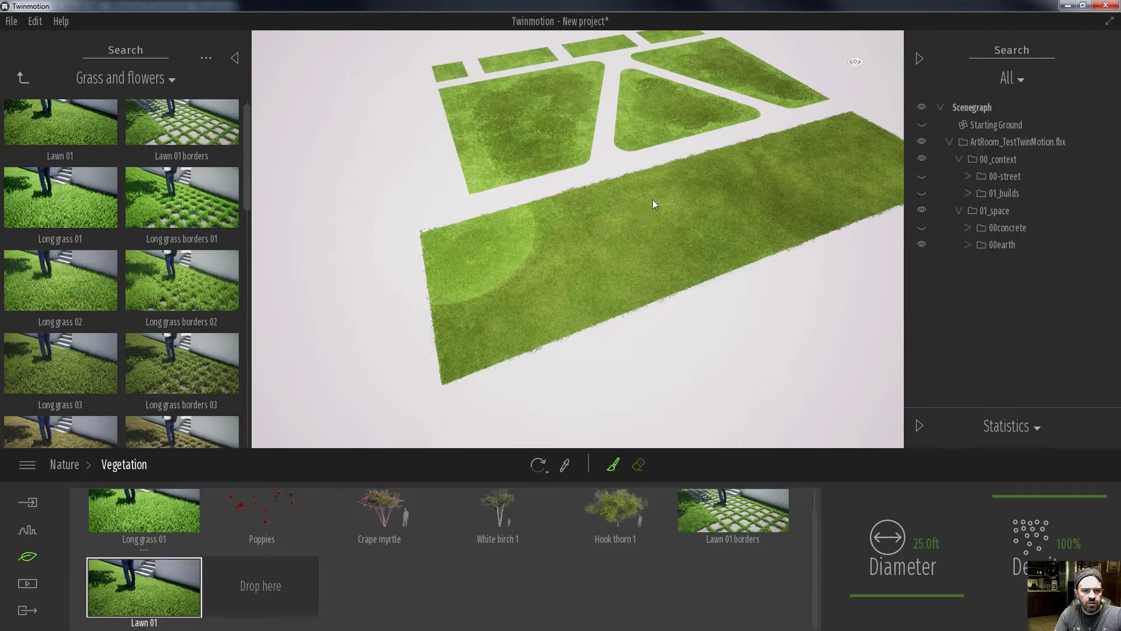
Paint Lawn 01 over the triangular plot, the two four-sided plots beside it and the row of small plots behind
scroll(653, 198, up, 5)
scroll(742, 264, up, 3)
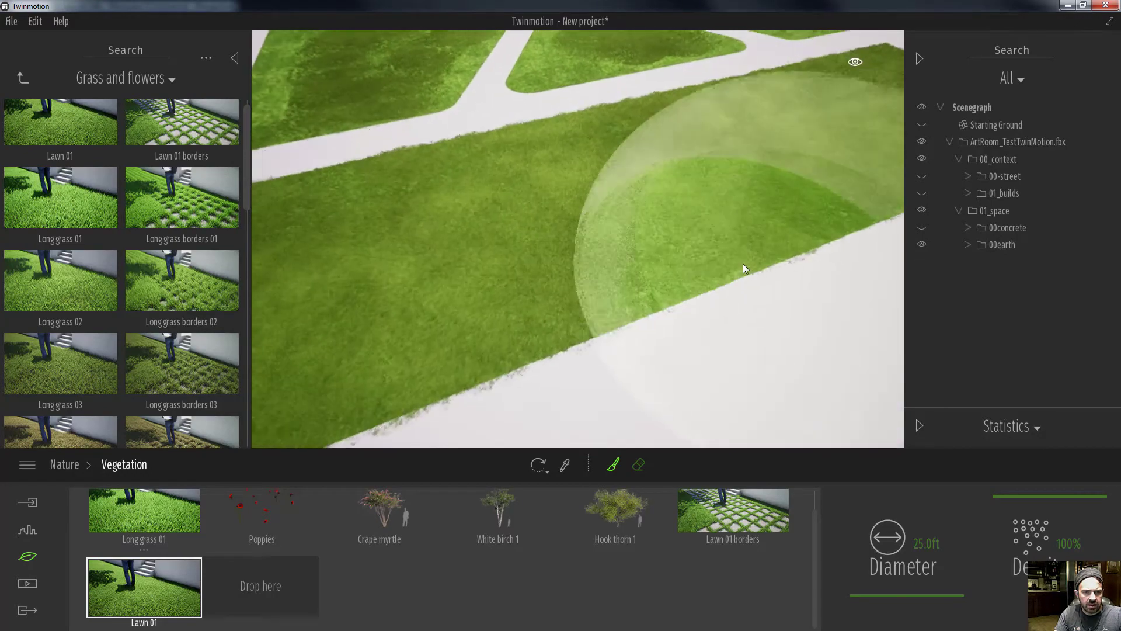
scroll(742, 250, down, 6)
mouse_move(750, 250)
right_down()
mouse_move(752, 228)
mouse_move(755, 237)
right_up()
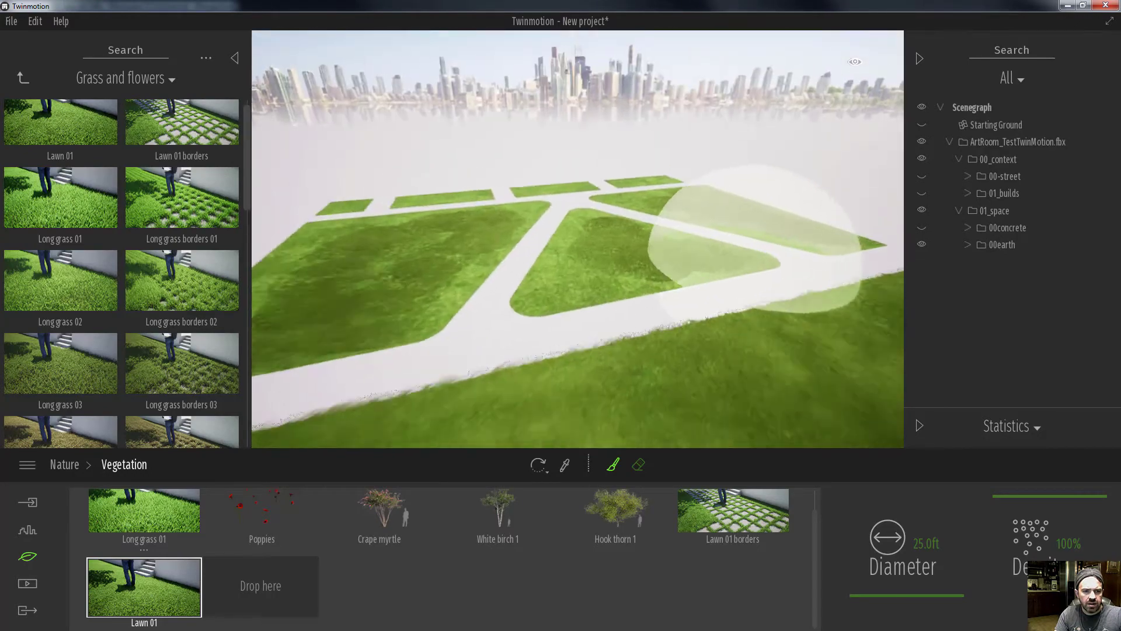
scroll(754, 240, up, 4)
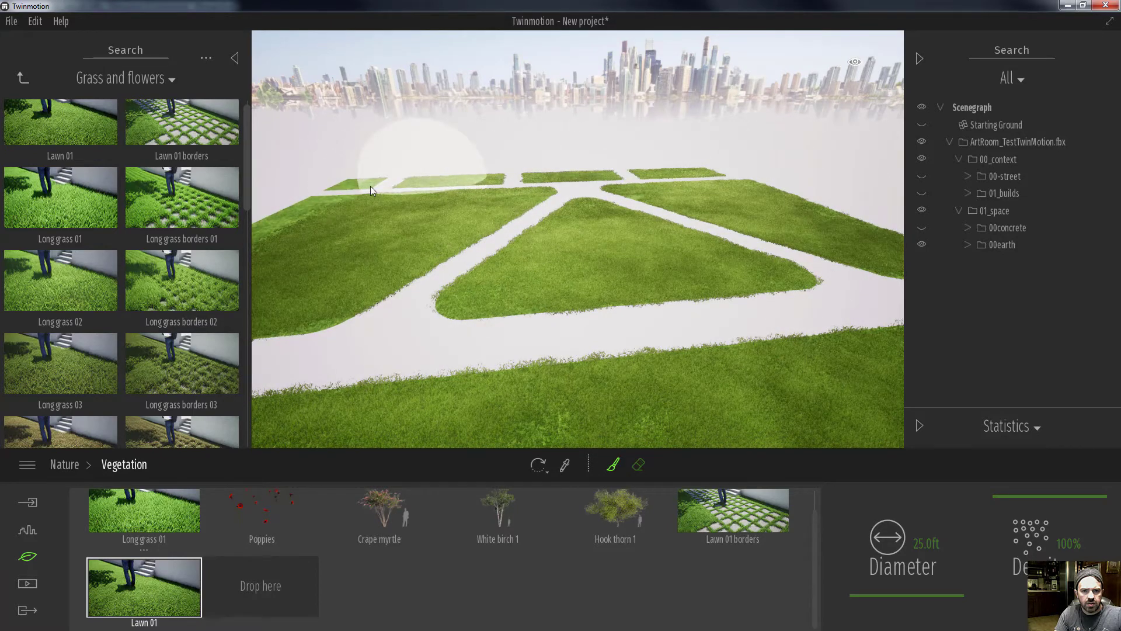
scroll(380, 258, down, 3)
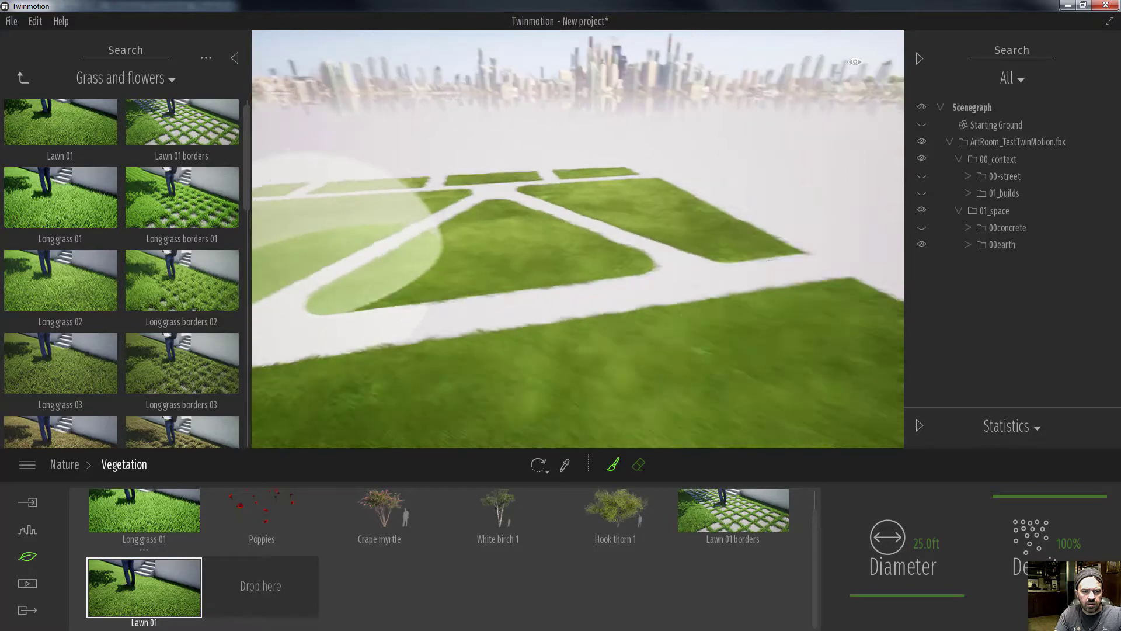
shift+middle_drag(379, 258, 390, 261)
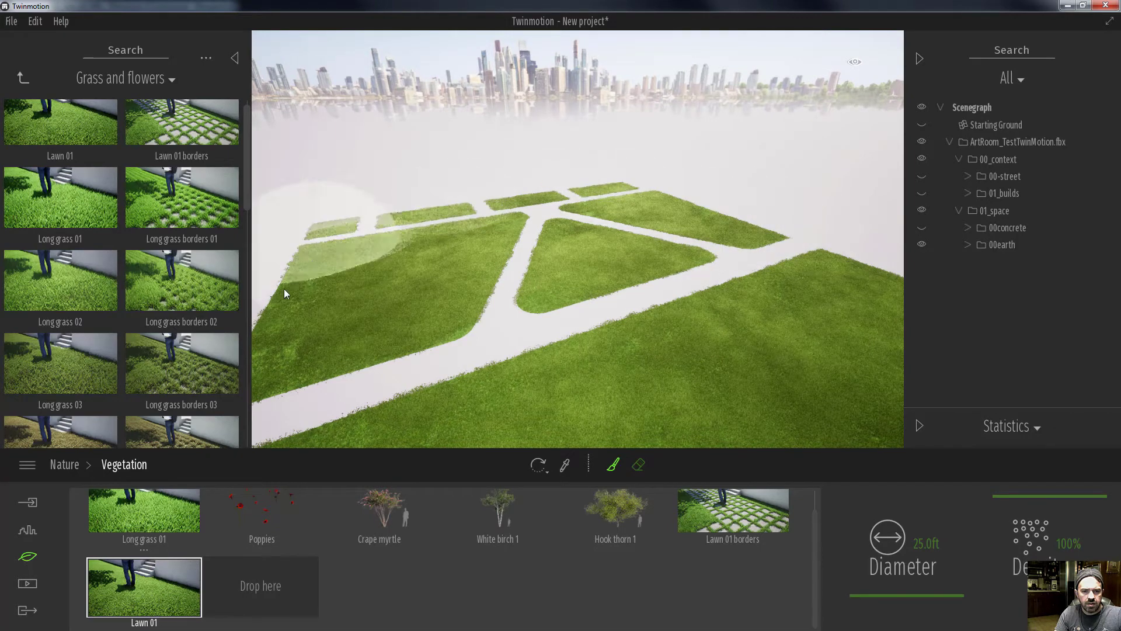
middle_drag(301, 351, 442, 342)
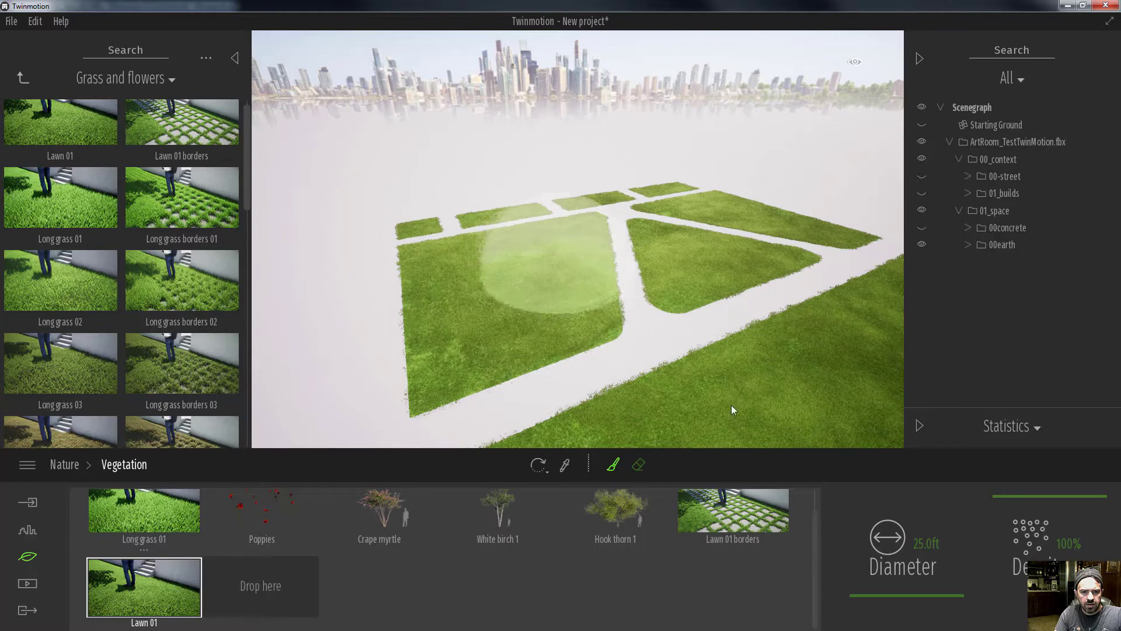
click(942, 541)
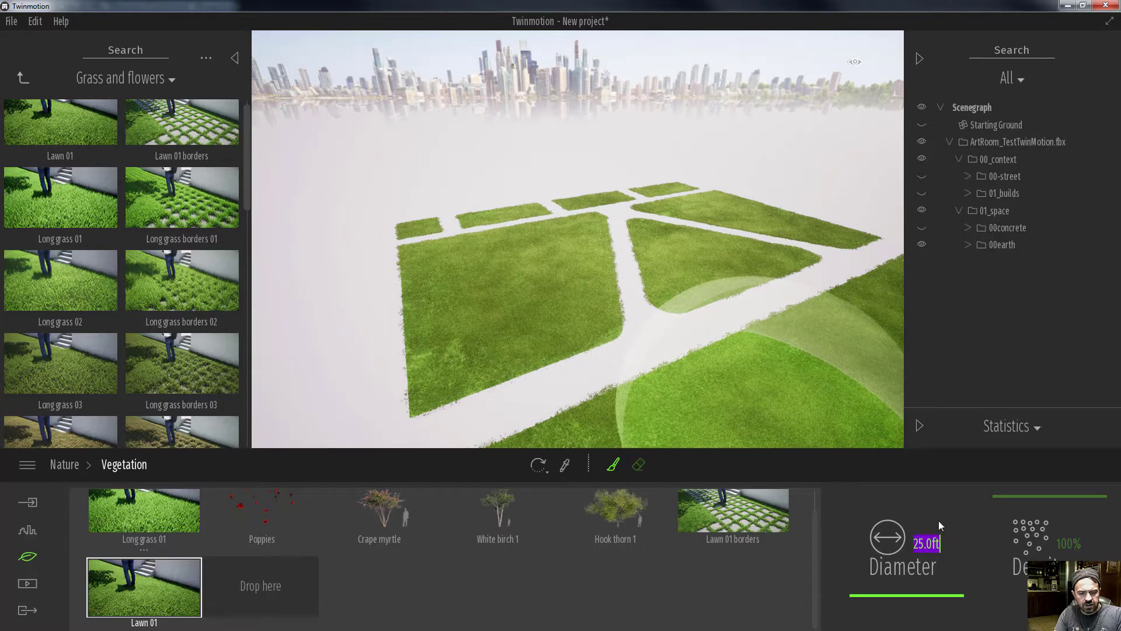
text(0.3)
key(Return)
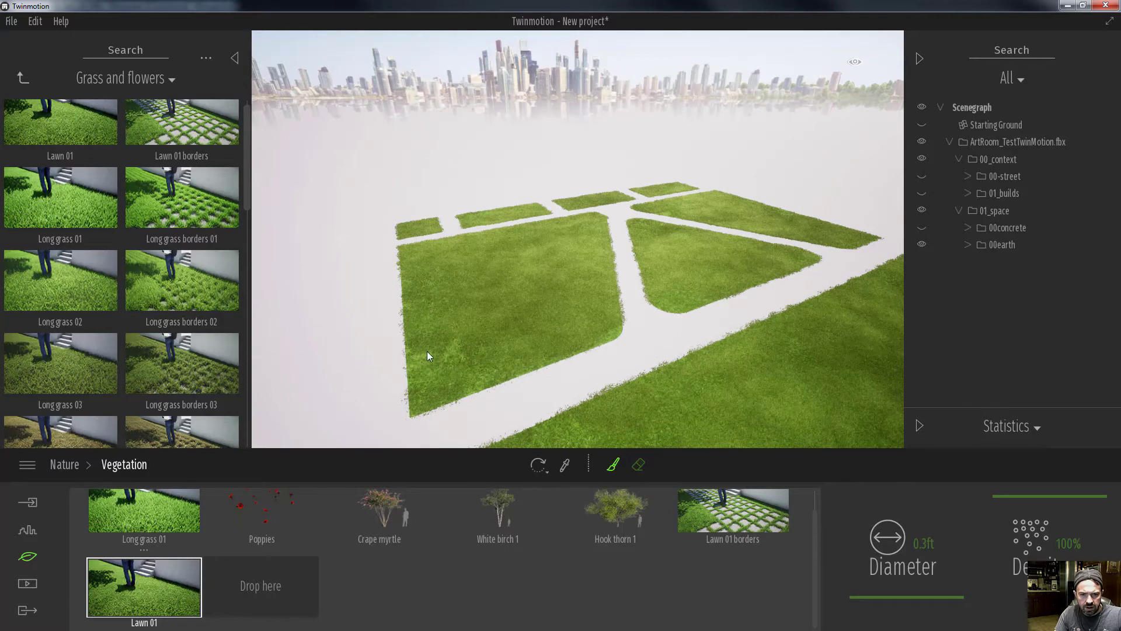
Set the Lawn 01 brush diameter to 5 ft
click(923, 542)
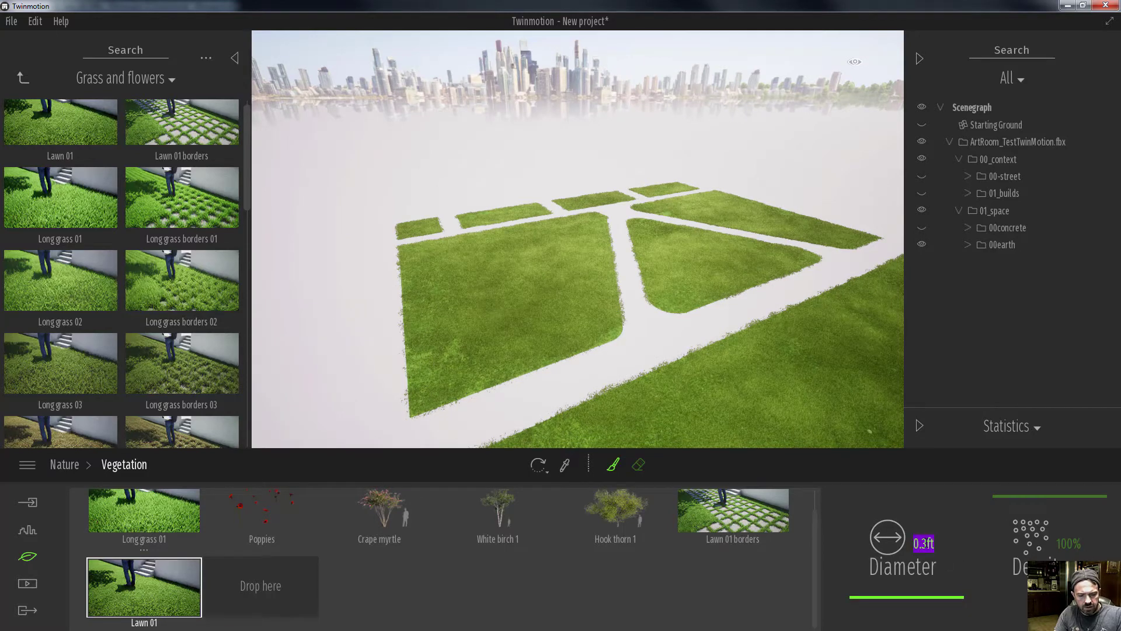
text(5.)
key(Return)
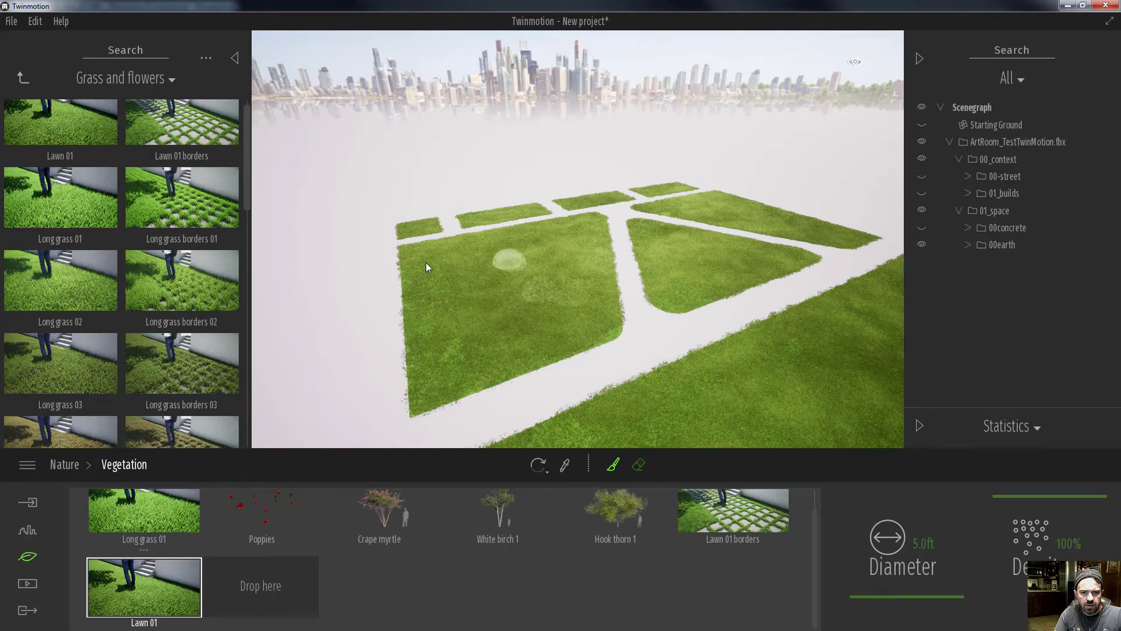
Examine the Lawn 01 coverage and edges on the long strip, the central plots and the small outer plots
shift+middle_drag(540, 256, 555, 254)
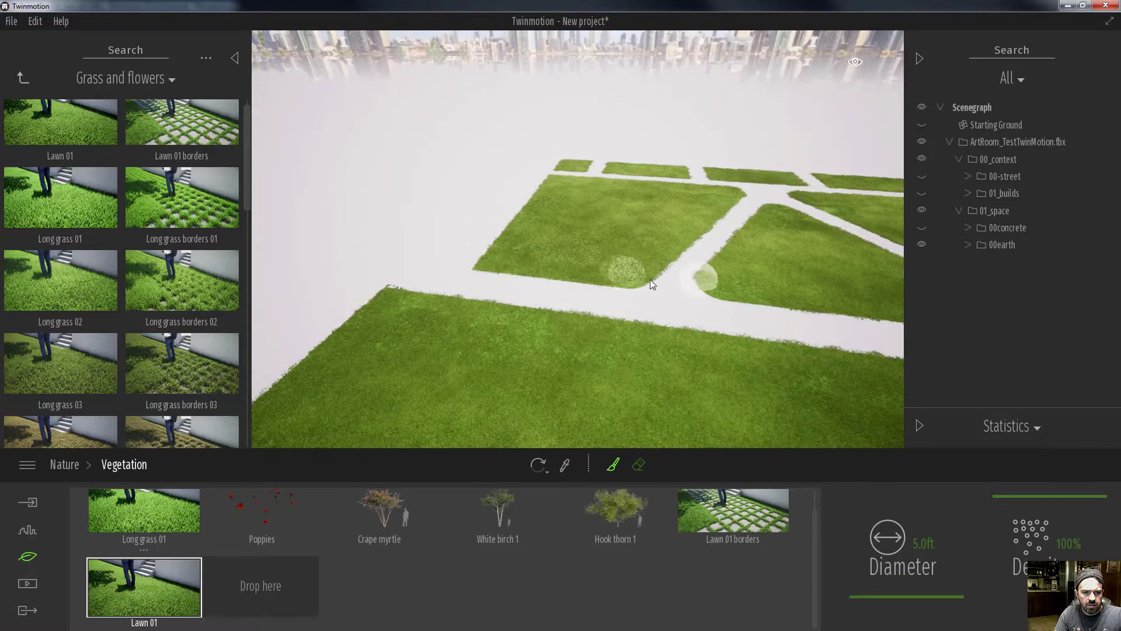
mouse_move(656, 262)
shift+middle_down()
mouse_move(703, 218)
mouse_move(711, 230)
mouse_move(660, 194)
shift+middle_up()
scroll(666, 197, up, 3)
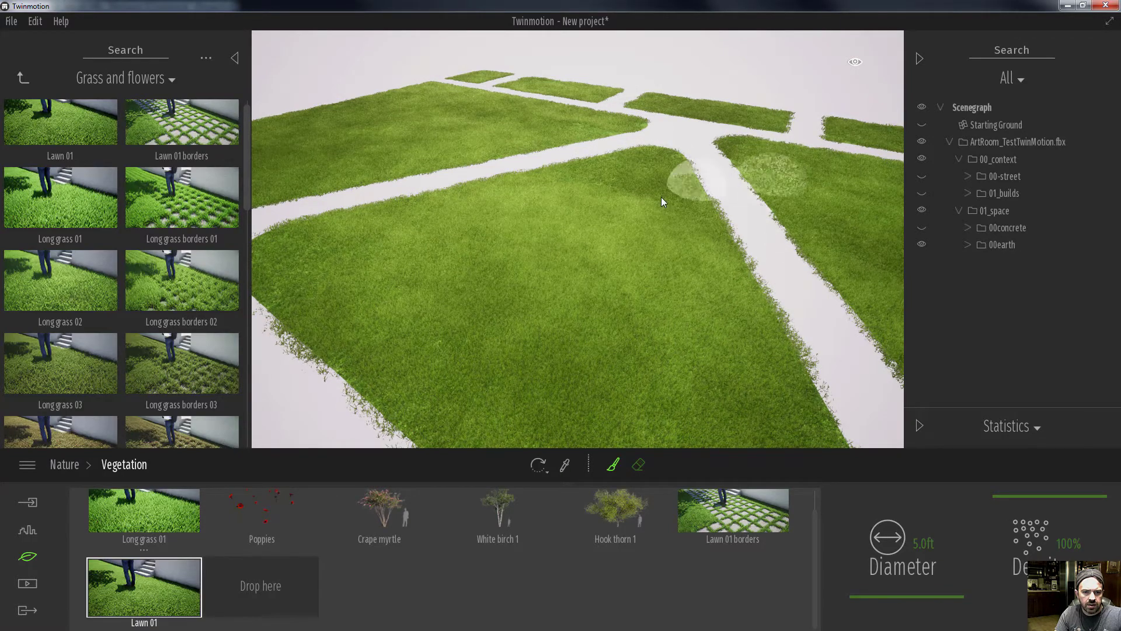
shift+middle_drag(637, 193, 713, 201)
right_drag(714, 202, 666, 193)
key(s)
key(a)
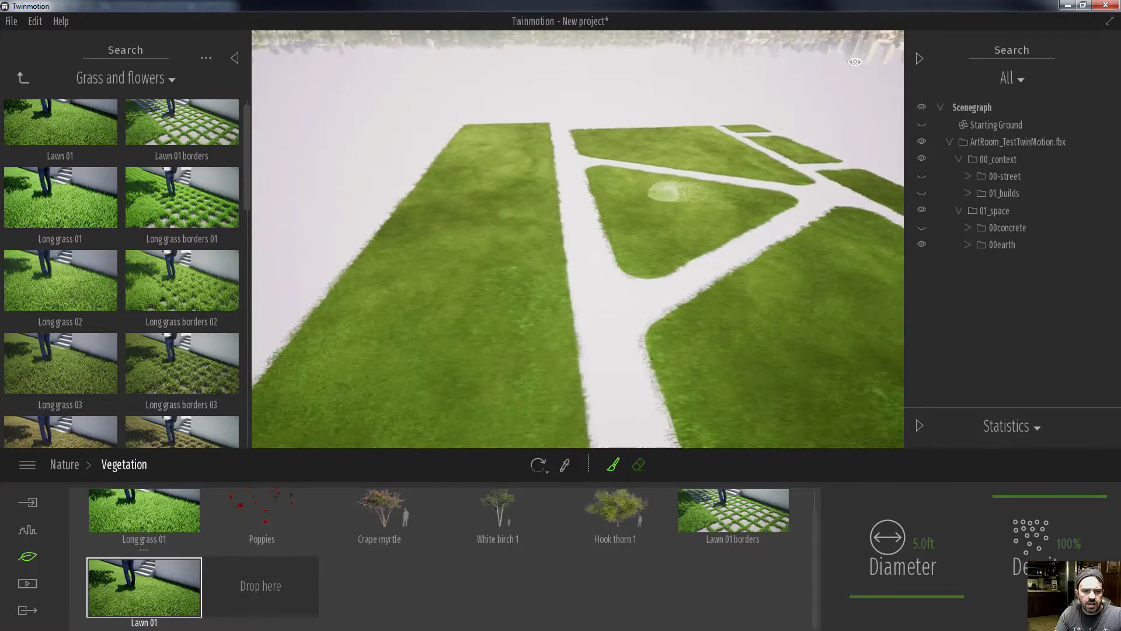
key(w)
key(a)
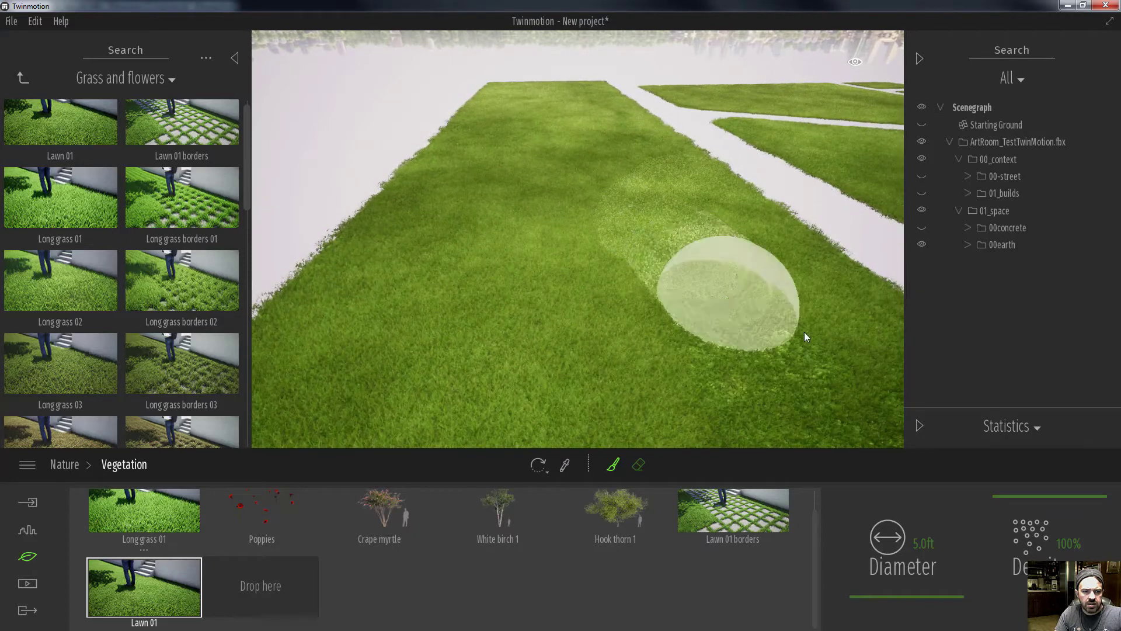
key(s)
mouse_move(561, 219)
right_down()
mouse_move(577, 210)
mouse_move(524, 217)
mouse_move(514, 283)
right_up()
key(d)
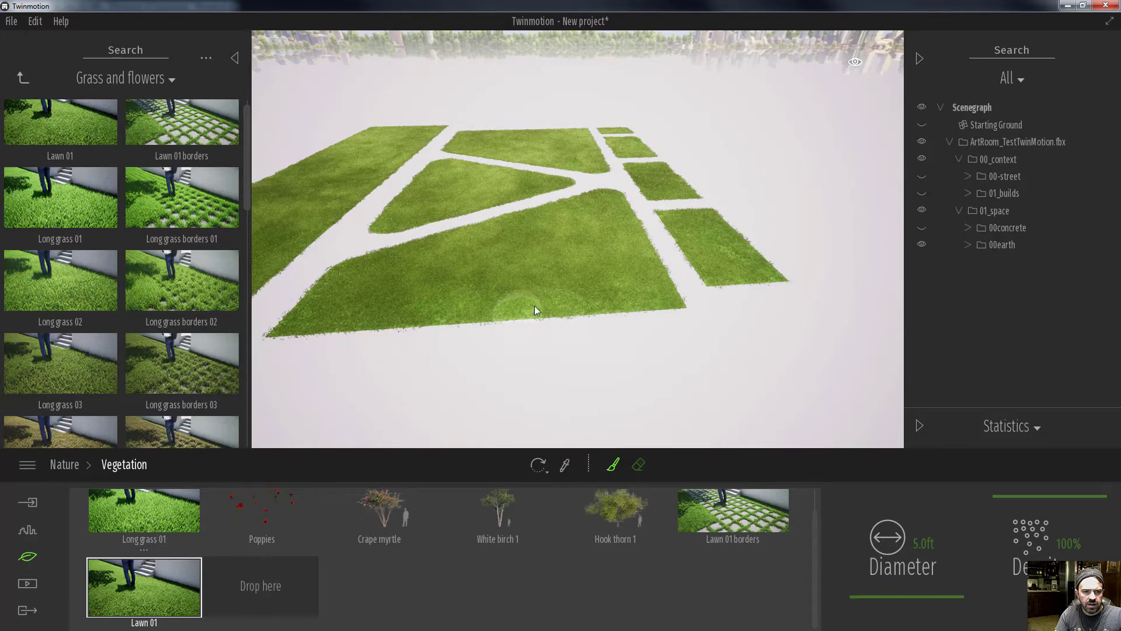
key(w)
key(d)
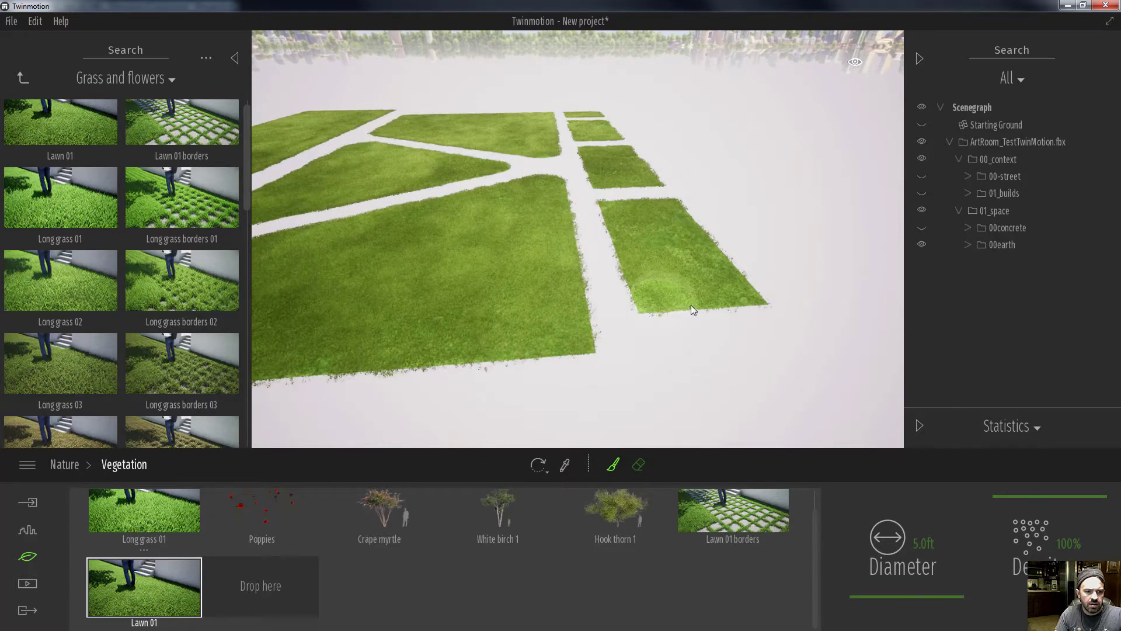
key(w)
key(d)
mouse_move(660, 216)
right_down()
mouse_move(643, 229)
mouse_move(678, 220)
right_up()
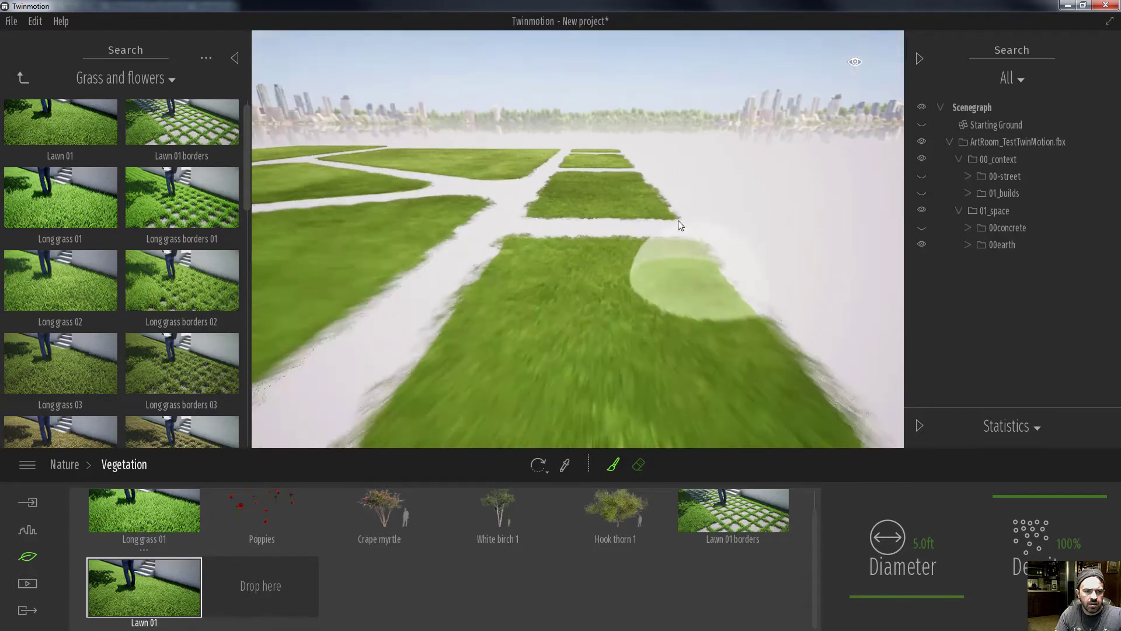
Paint Lawn 01 along the facing ends of the two small plots beside the cross path
key(s)
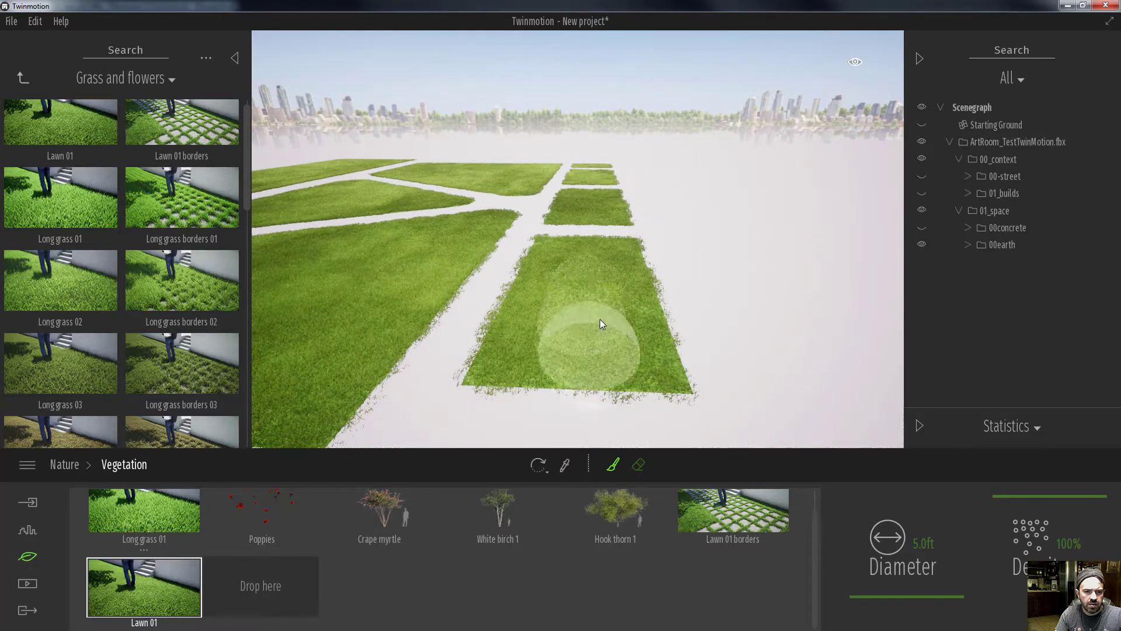
key(d)
right_drag(591, 293, 515, 299)
key(w)
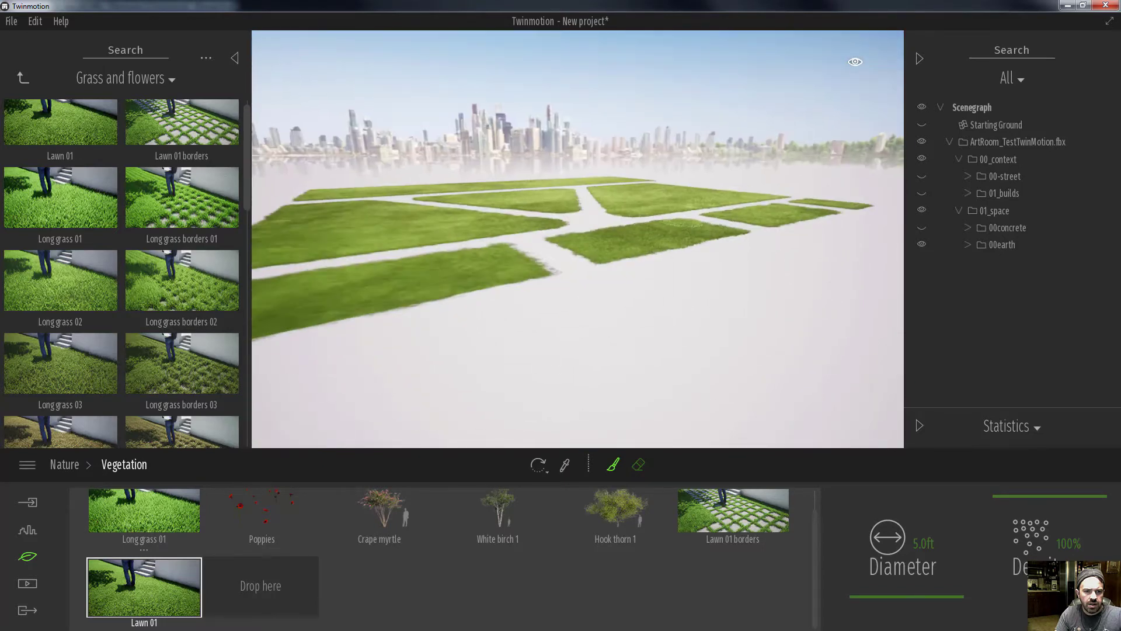
right_drag(578, 316, 564, 327)
key(s)
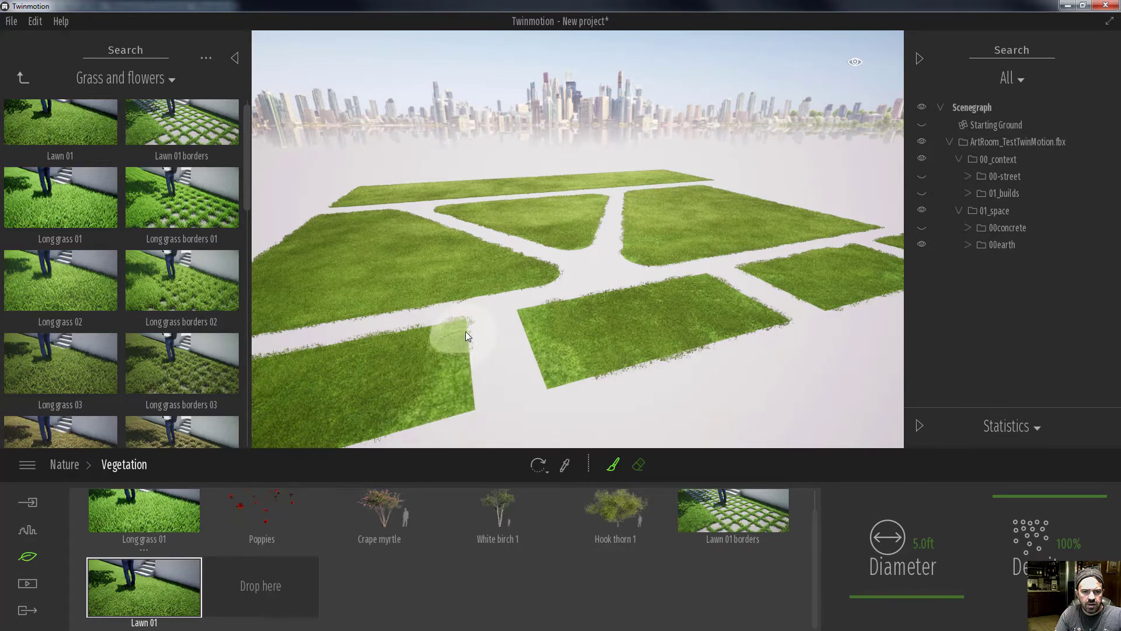
click(469, 350)
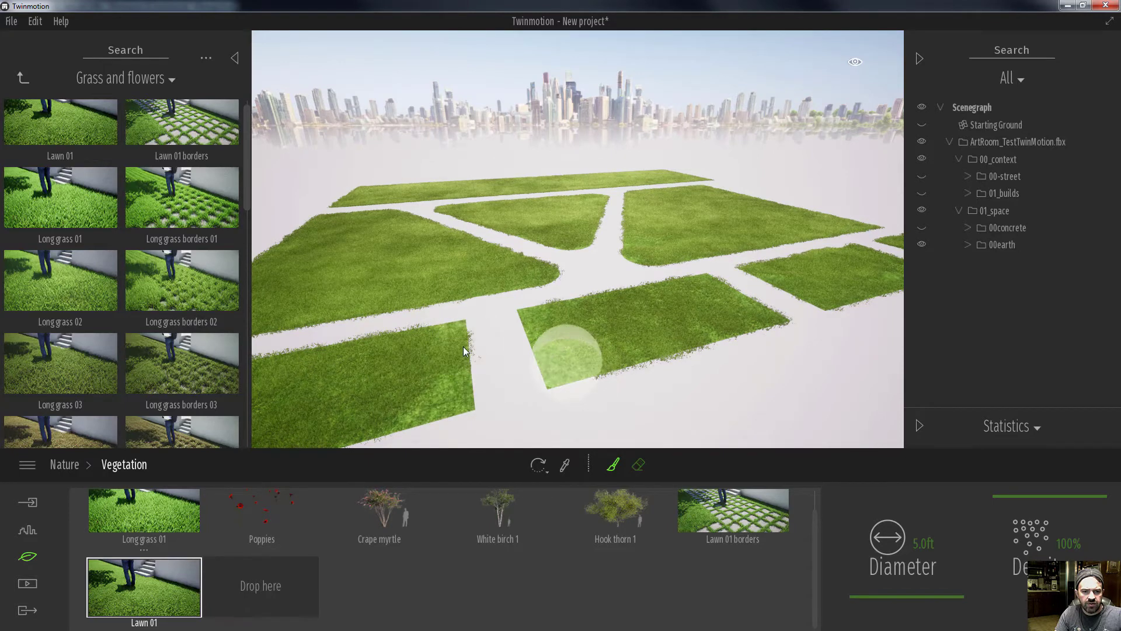
Set the Lawn 01 brush diameter to 2.3 ft
drag(910, 544, 928, 547)
click(928, 547)
text(2)
key(Return)
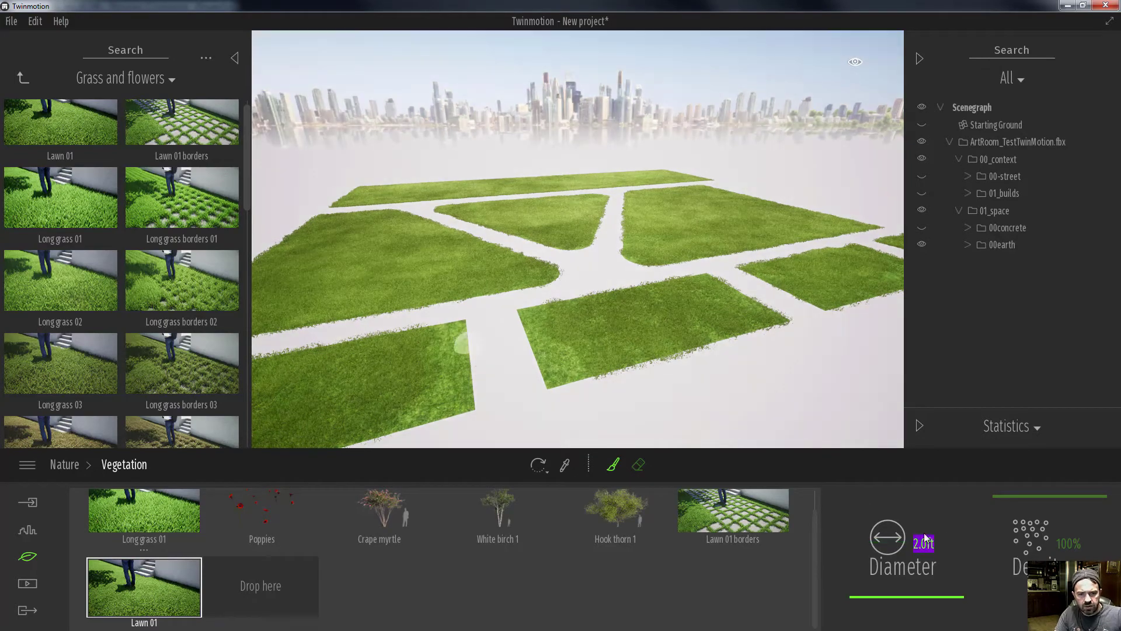
text(A)
right_drag(516, 280, 500, 303)
key(w)
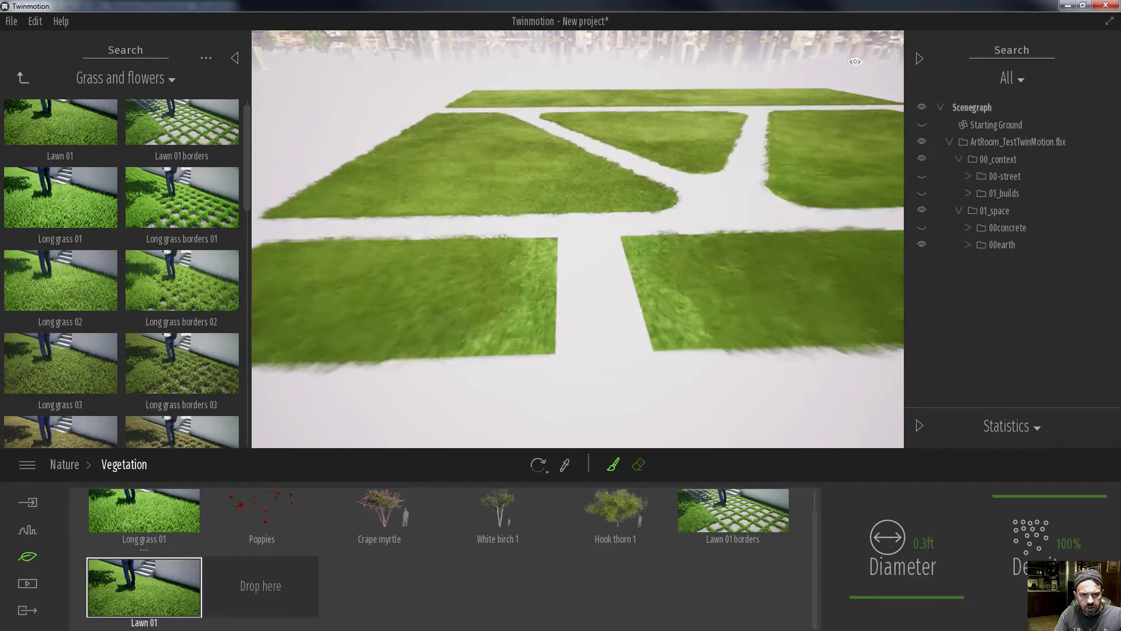
click(923, 534)
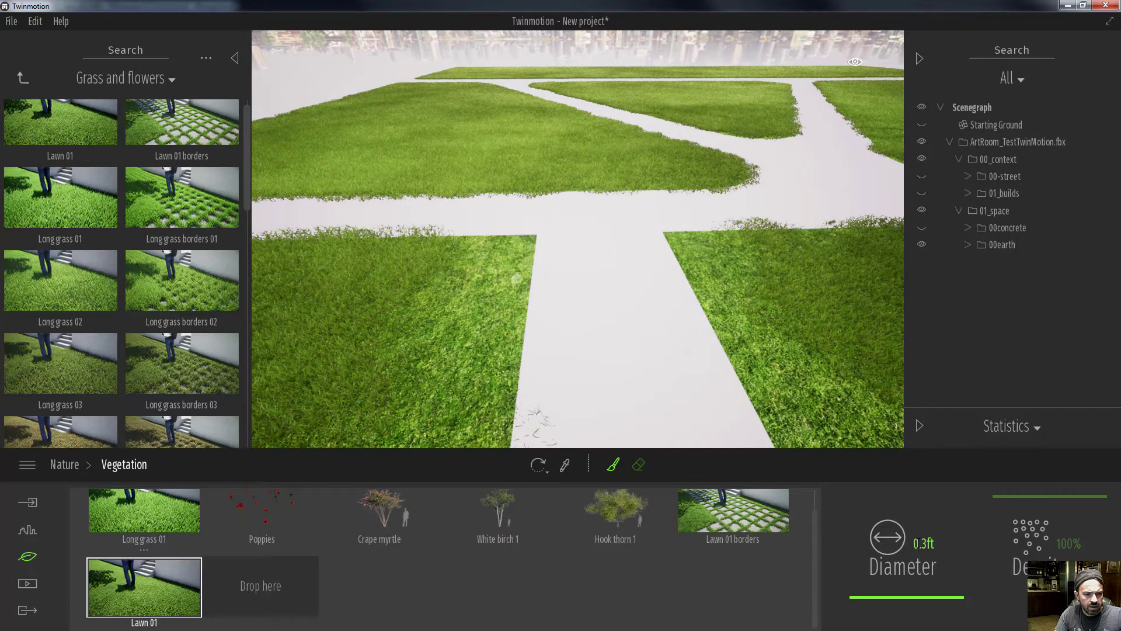
text(2)
key(Return)
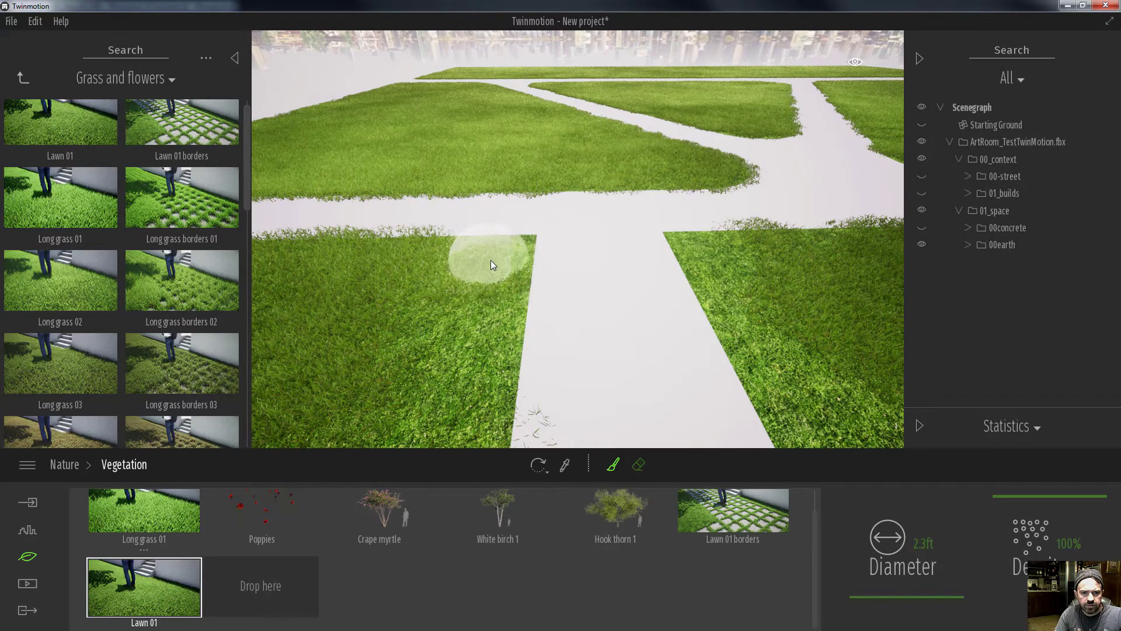
Paint Lawn 01 with the smaller brush over the end of the small plot beside the cross path
mouse_move(503, 254)
mouse_down()
mouse_move(467, 321)
mouse_move(451, 404)
mouse_move(457, 335)
mouse_move(457, 361)
mouse_up()
scroll(446, 351, down, 5)
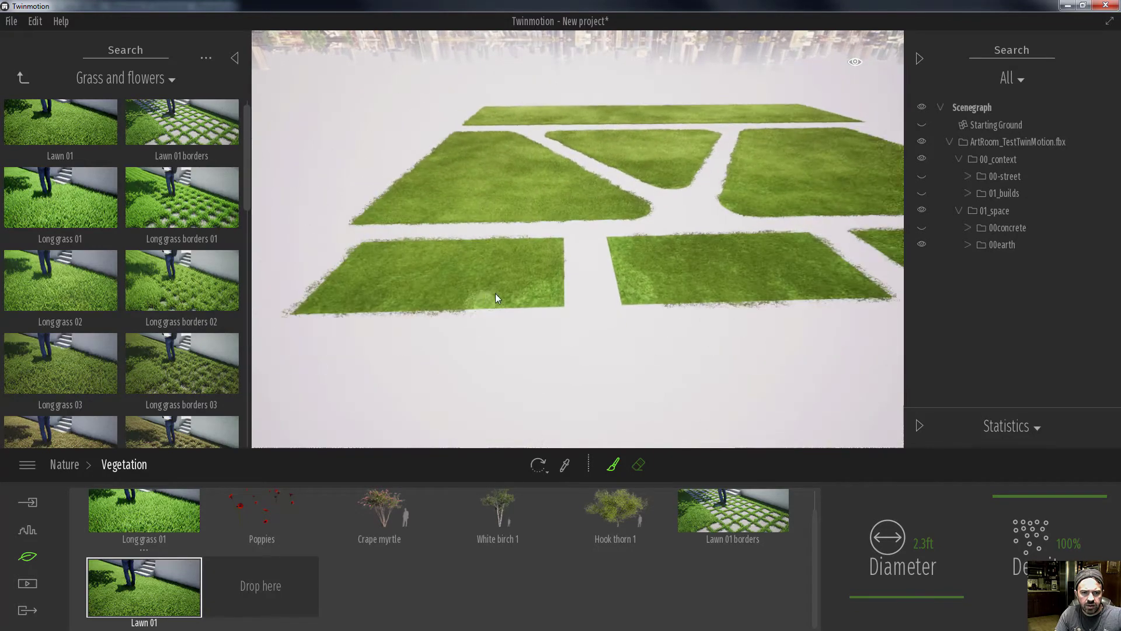
scroll(524, 307, up, 1)
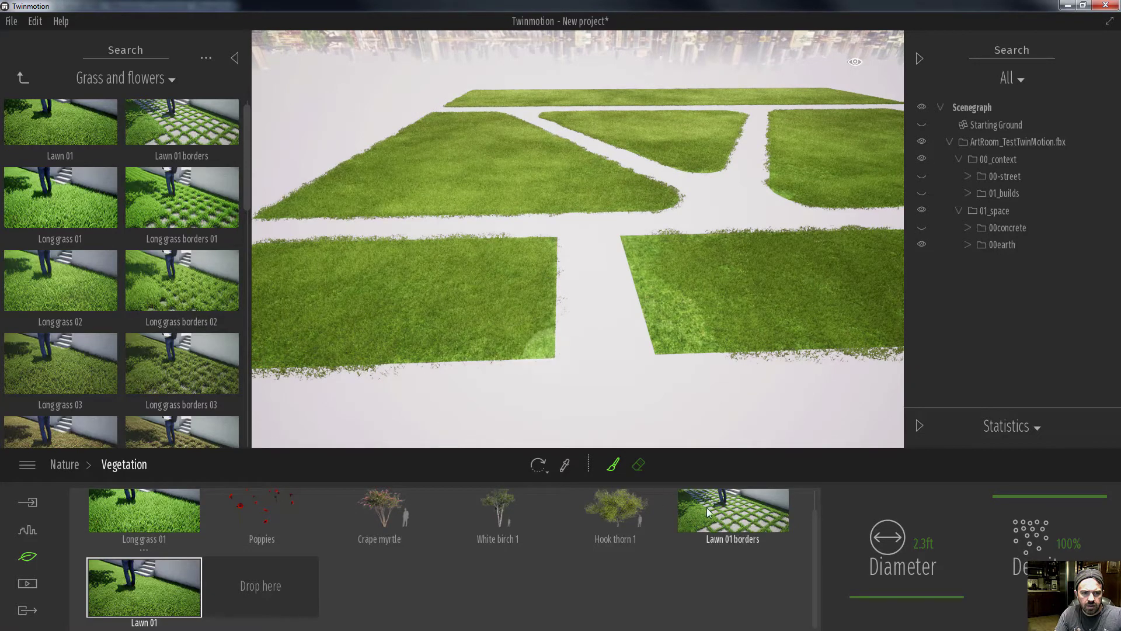
Paint Lawn 01 borders over the ends of the two small plots on both sides of the cross path
click(727, 520)
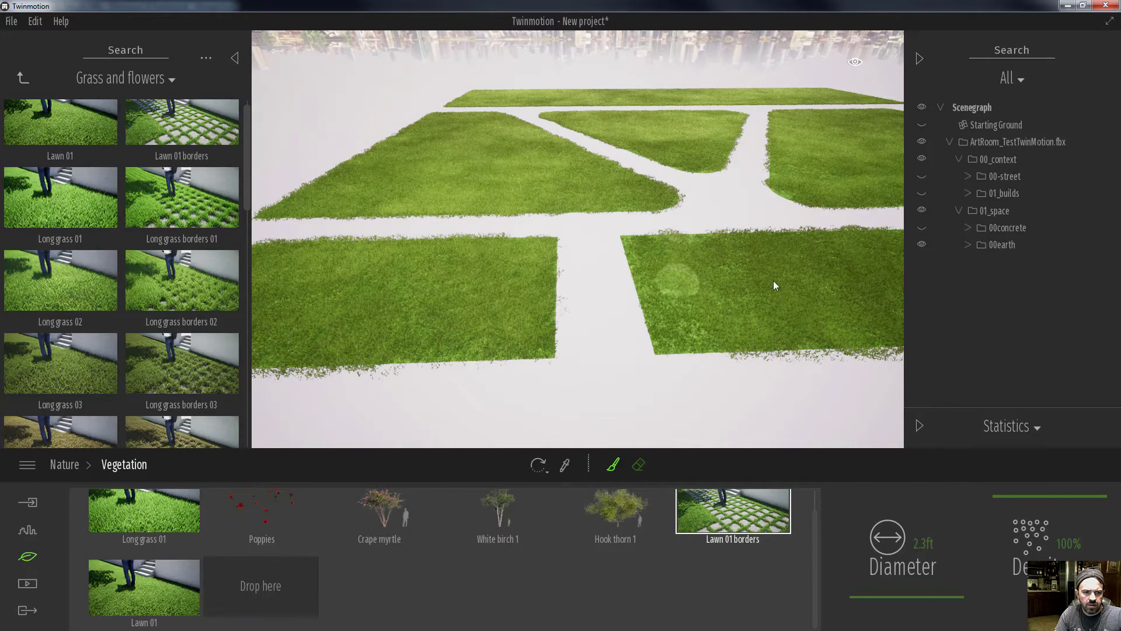
key(s)
key(d)
key(w)
key(s)
mouse_move(671, 311)
right_down()
mouse_move(699, 282)
mouse_move(611, 257)
mouse_move(693, 285)
mouse_move(789, 292)
mouse_move(693, 292)
right_up()
key(a)
key(d)
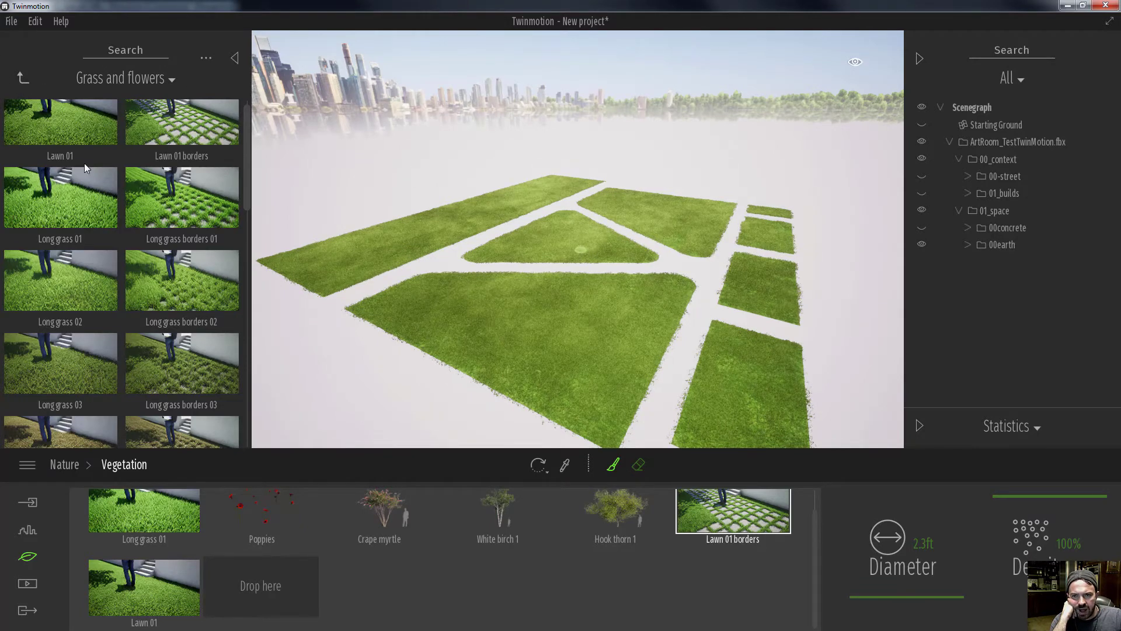
Add Clovers 01 to the vegetation set and paint patches of it on the large four-sided front plot
scroll(153, 226, down, 5)
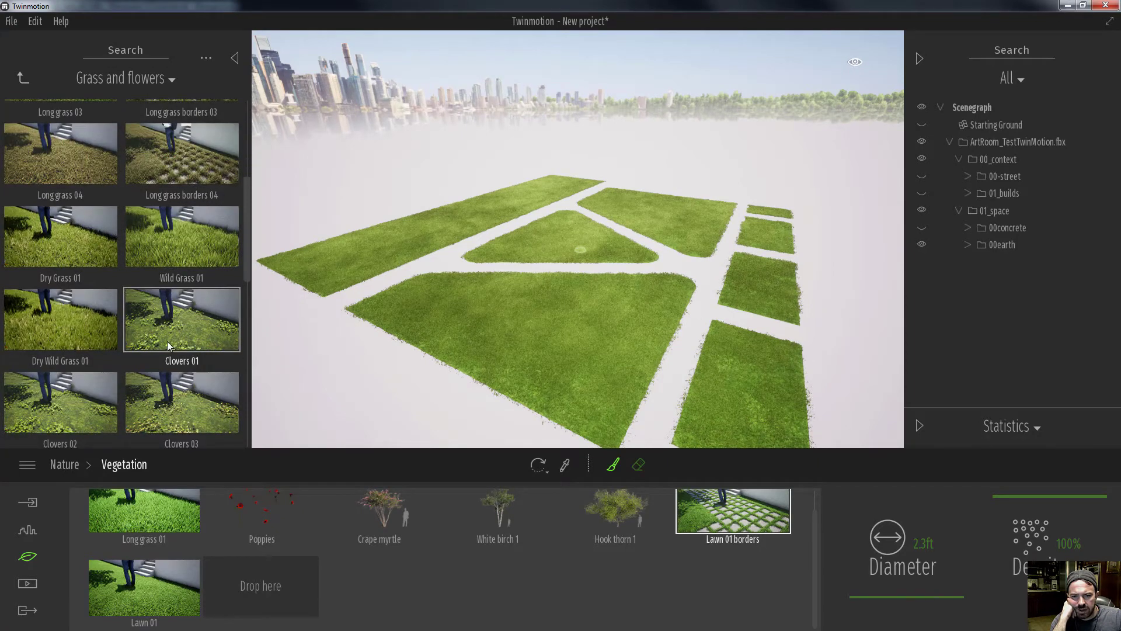
drag(170, 334, 262, 577)
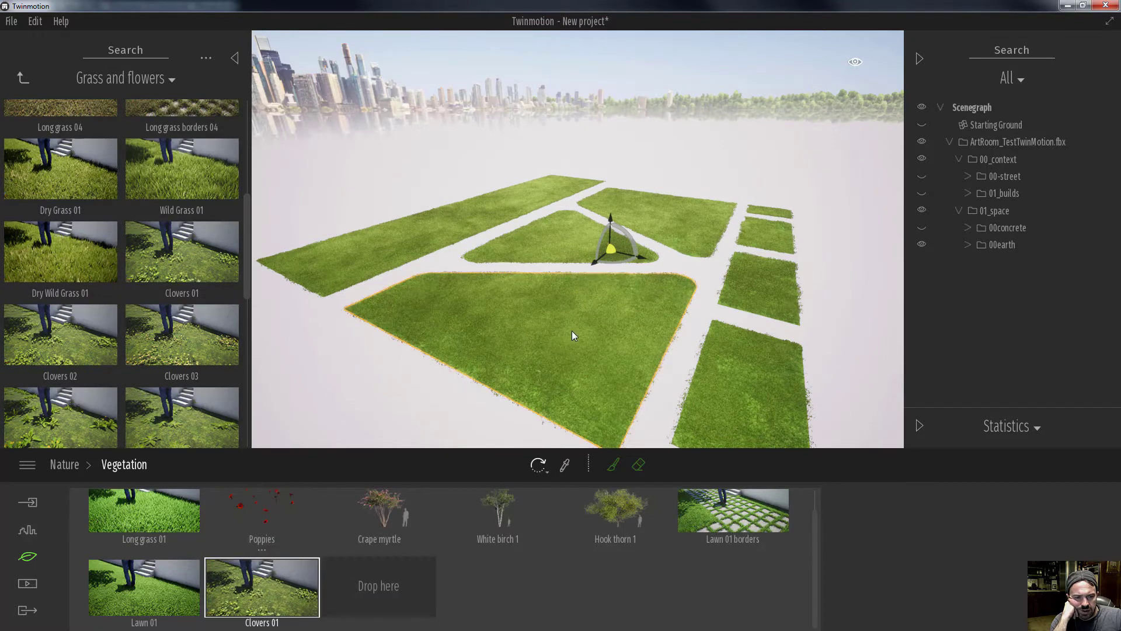
click(285, 577)
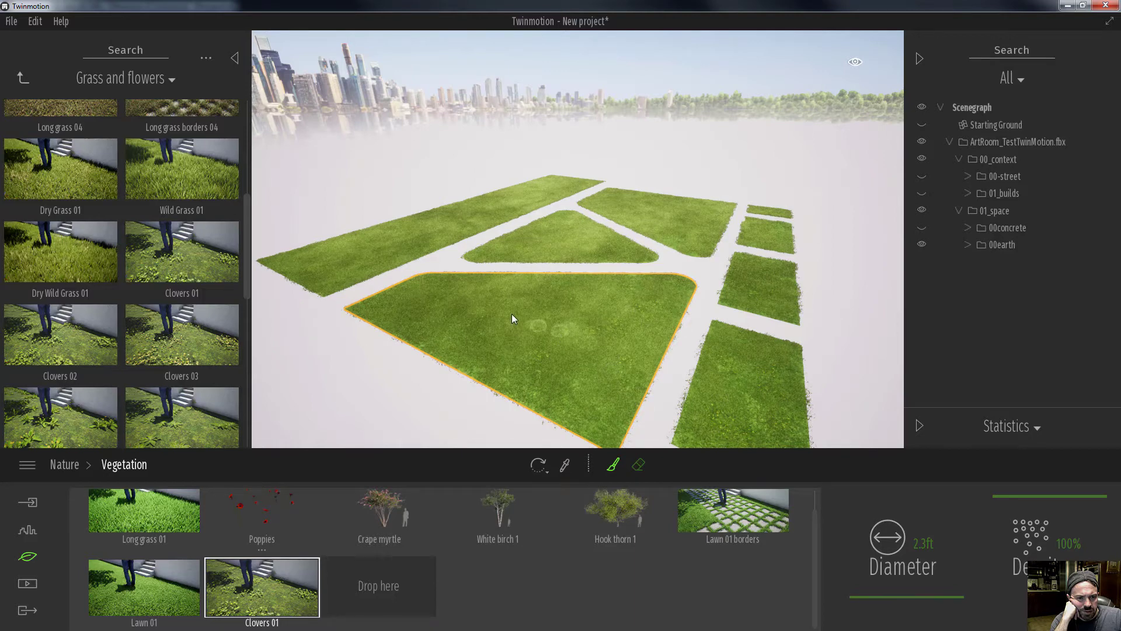
scroll(528, 352, up, 10)
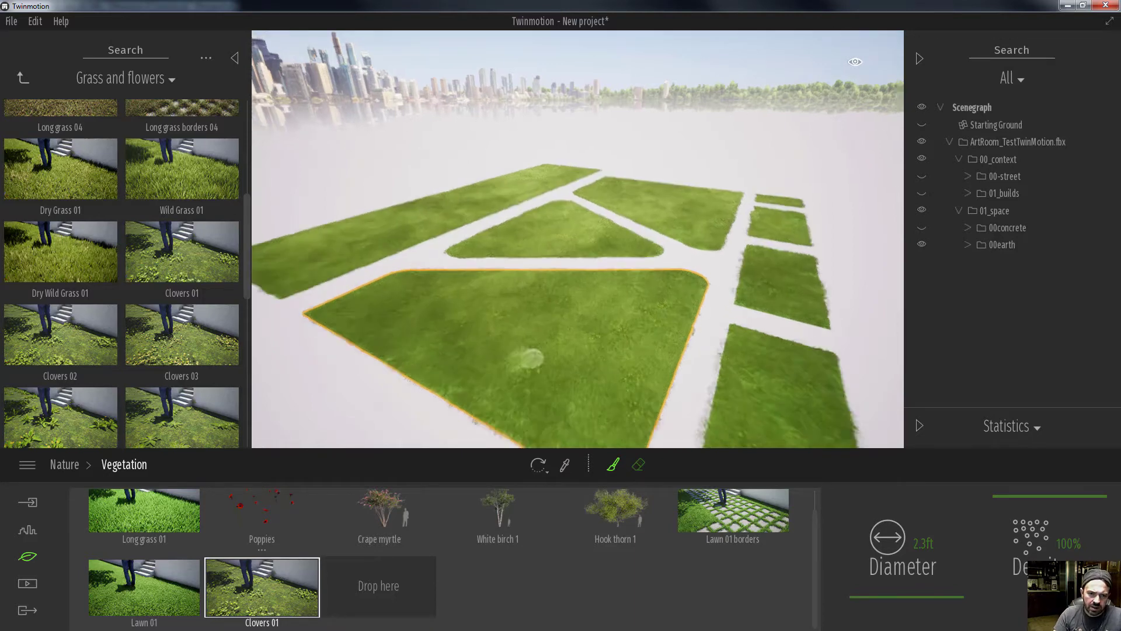
scroll(528, 349, down, 15)
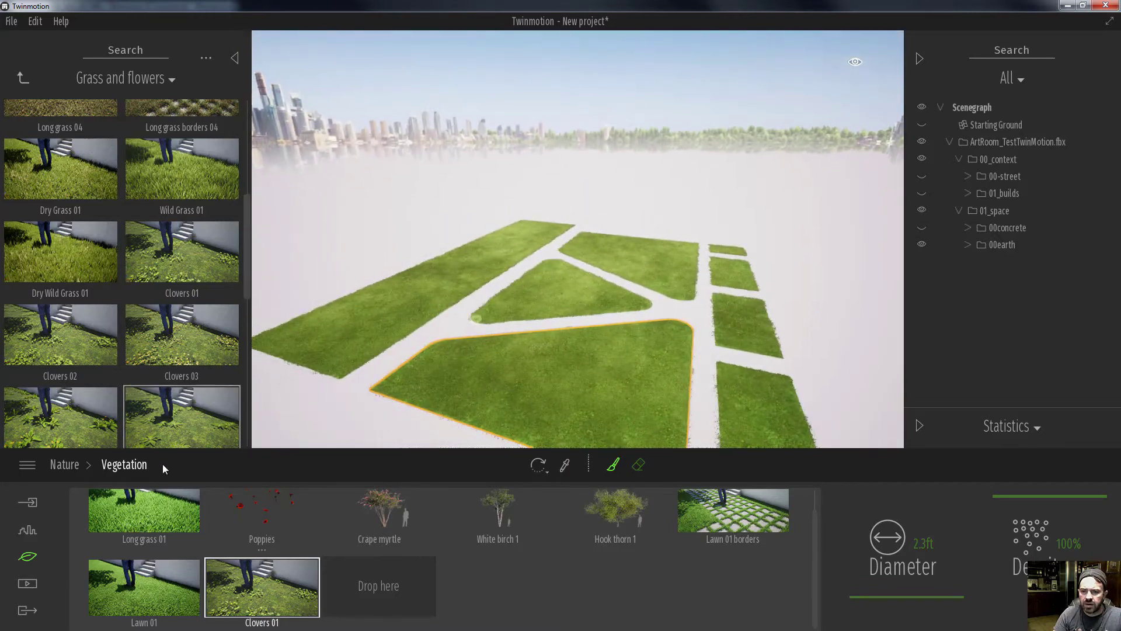
Open the Trees category of the vegetation and landscape library
click(23, 76)
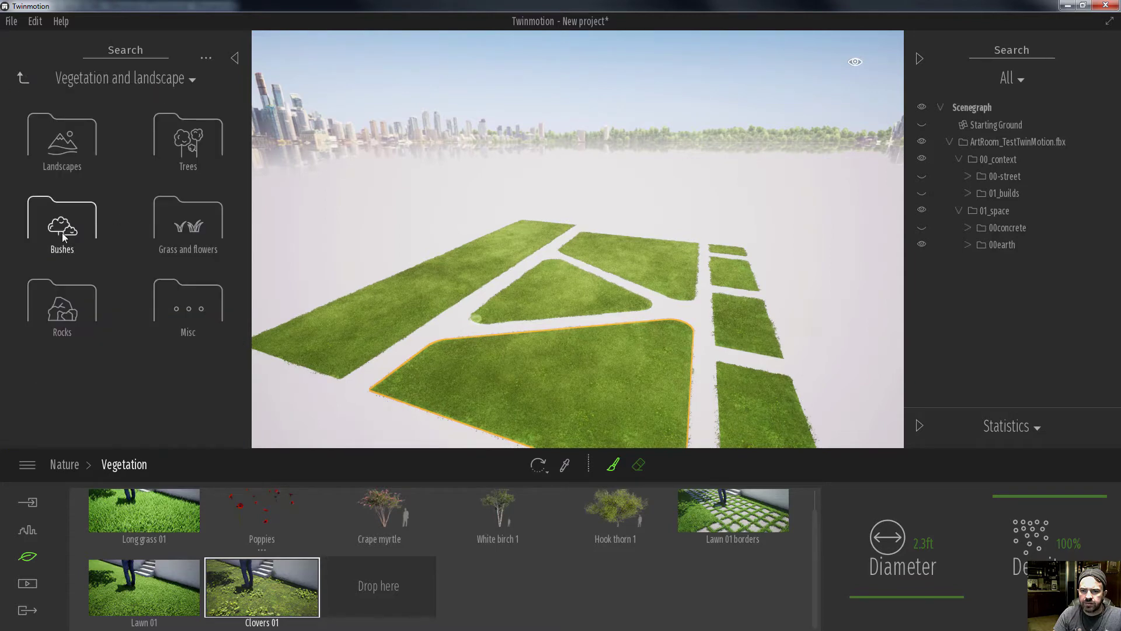
click(172, 149)
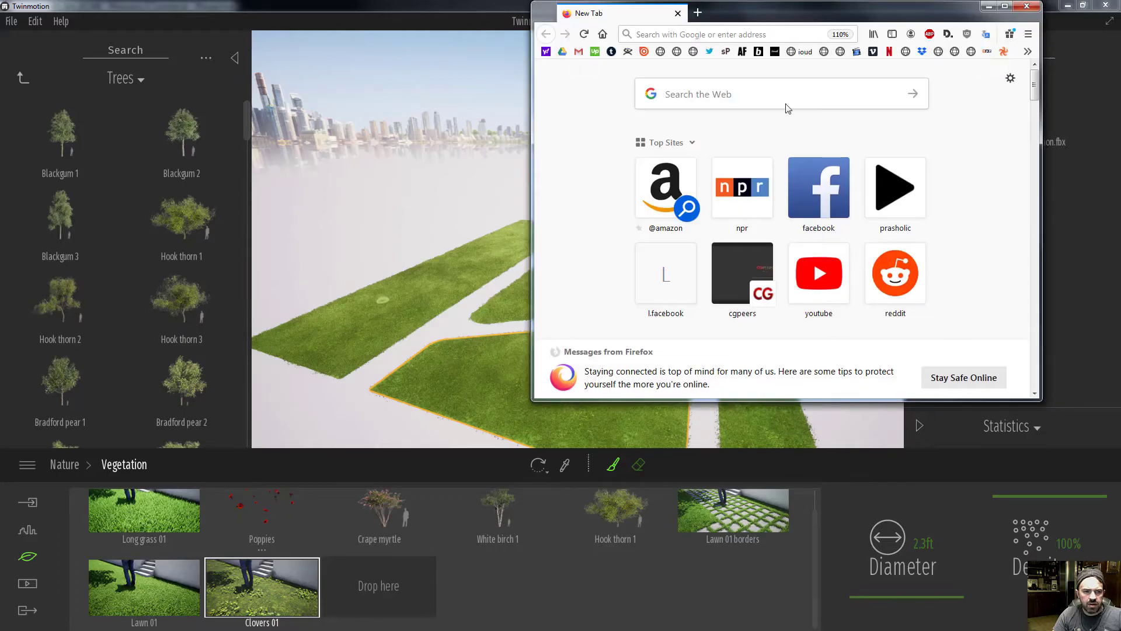
Switch to Firefox and search the web for "FORT wORTH LOCAL TREES"
double_click(864, 20)
click(388, 102)
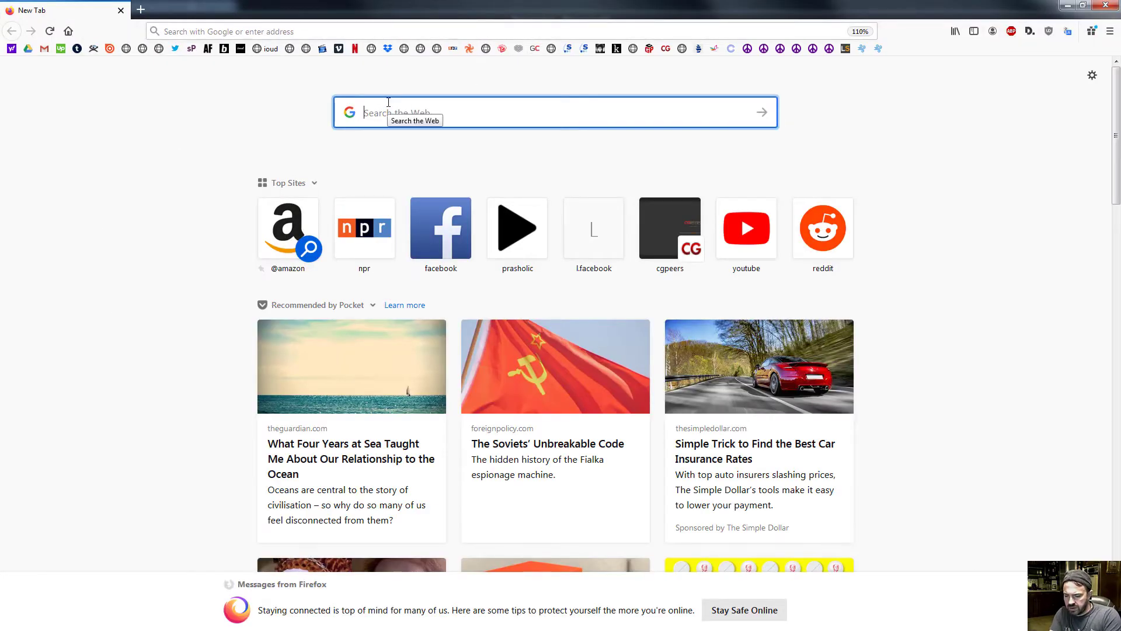
text(FORT wORT)
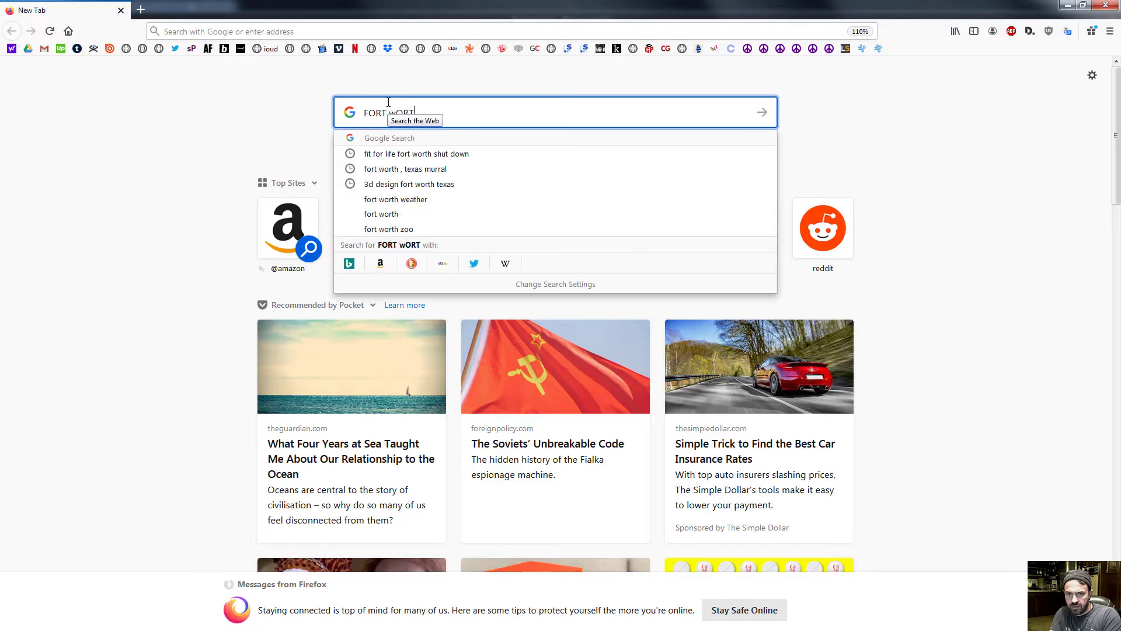
text(H LO)
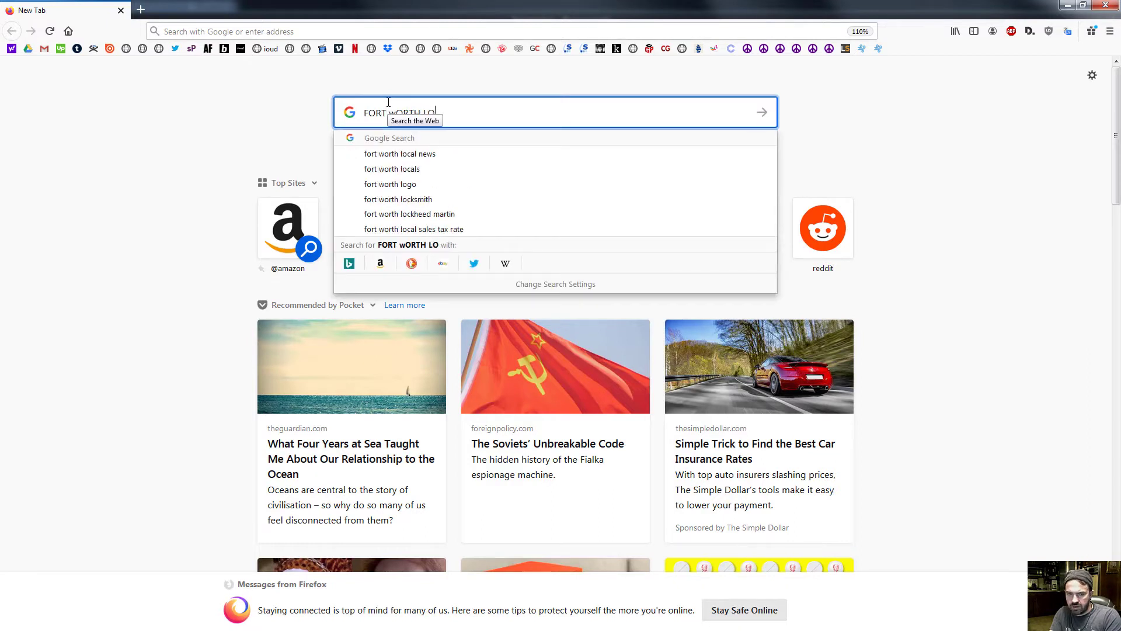
text(CAL TREES)
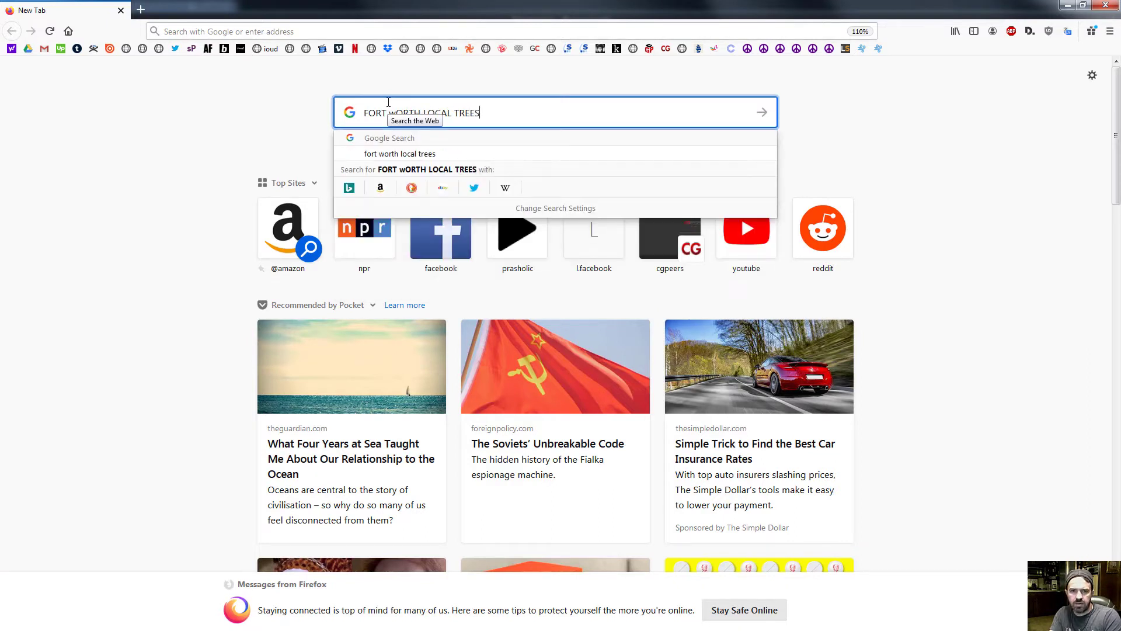
key(Return)
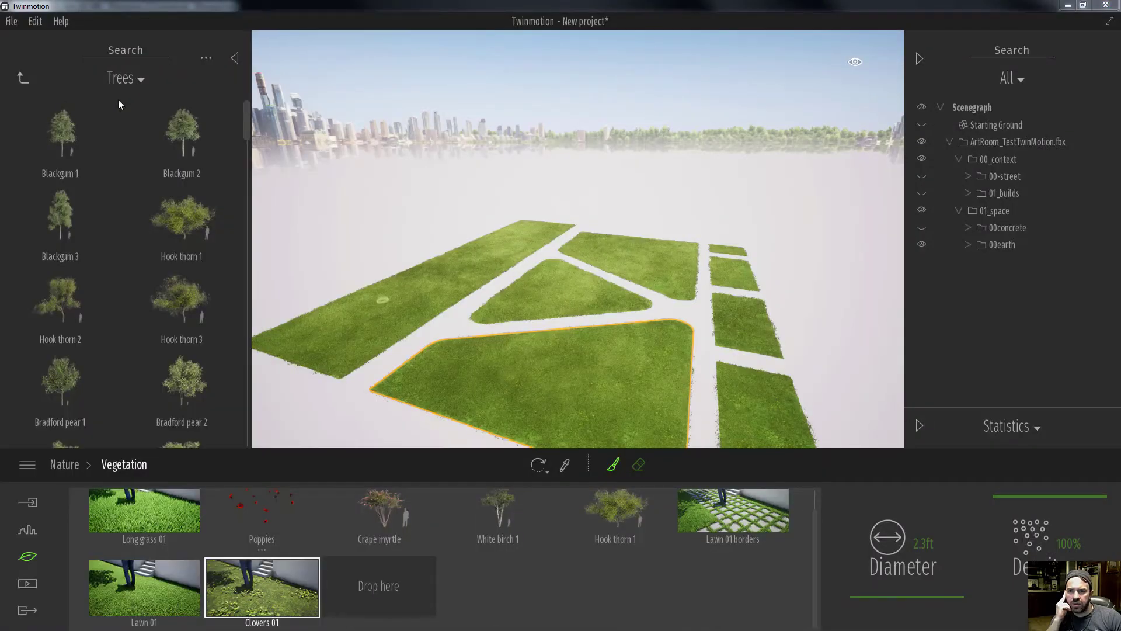
Search the tree library for "OAK" and pick Red oak 2 for placement
click(157, 57)
text(OAK)
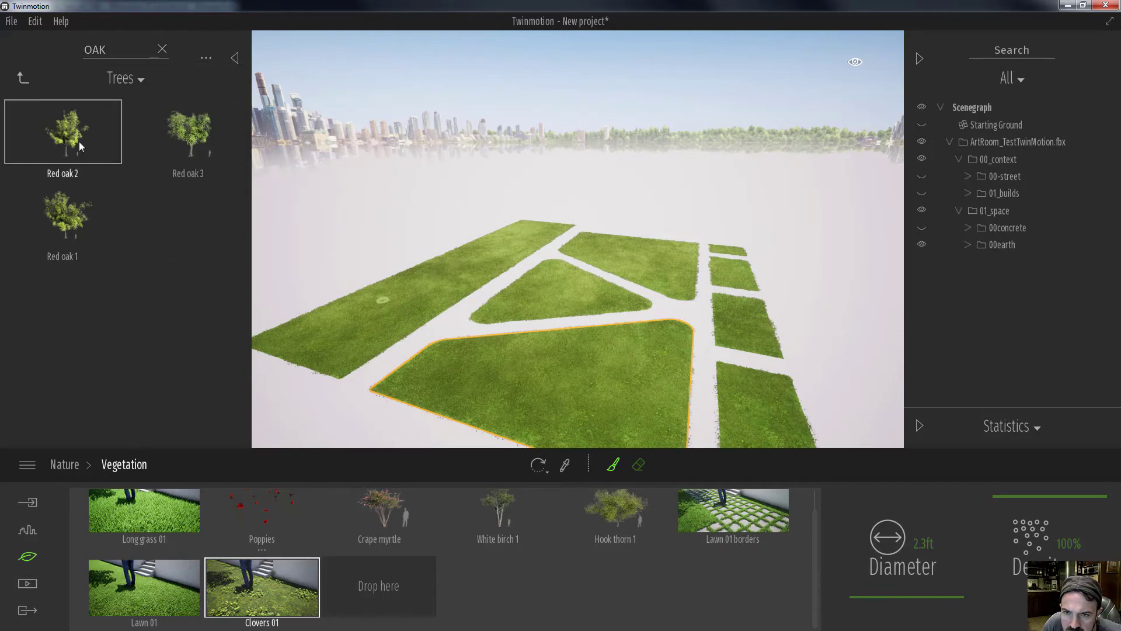
drag(79, 141, 1, 318)
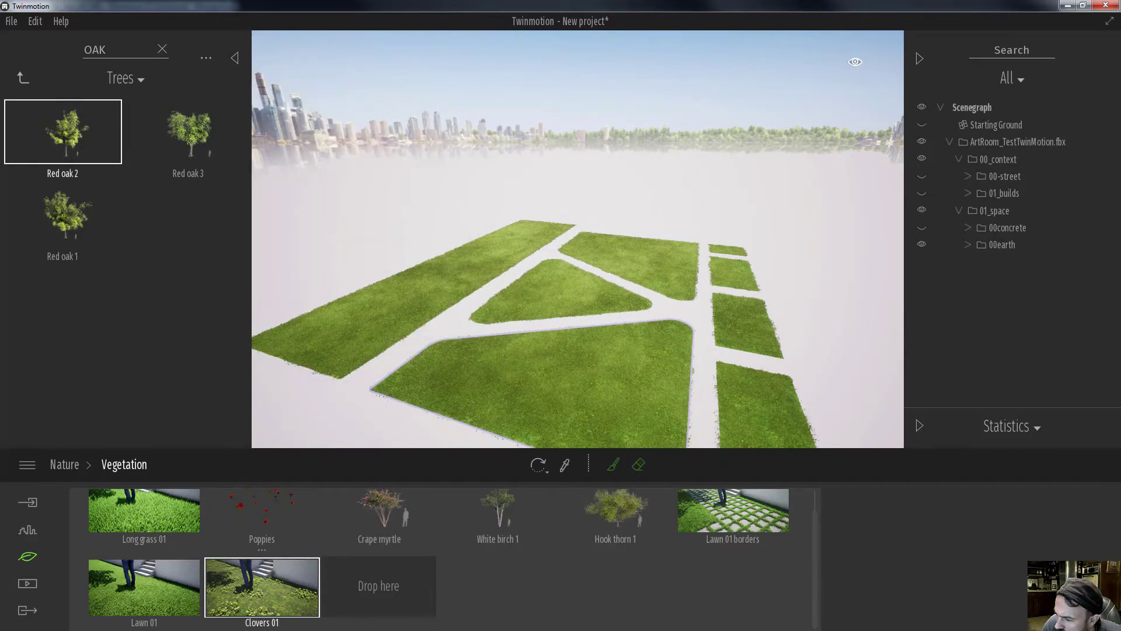
Switch to Rhinoceros, show the 01trees layer and examine the tree layout in the courtyard
key(alt+Tab)
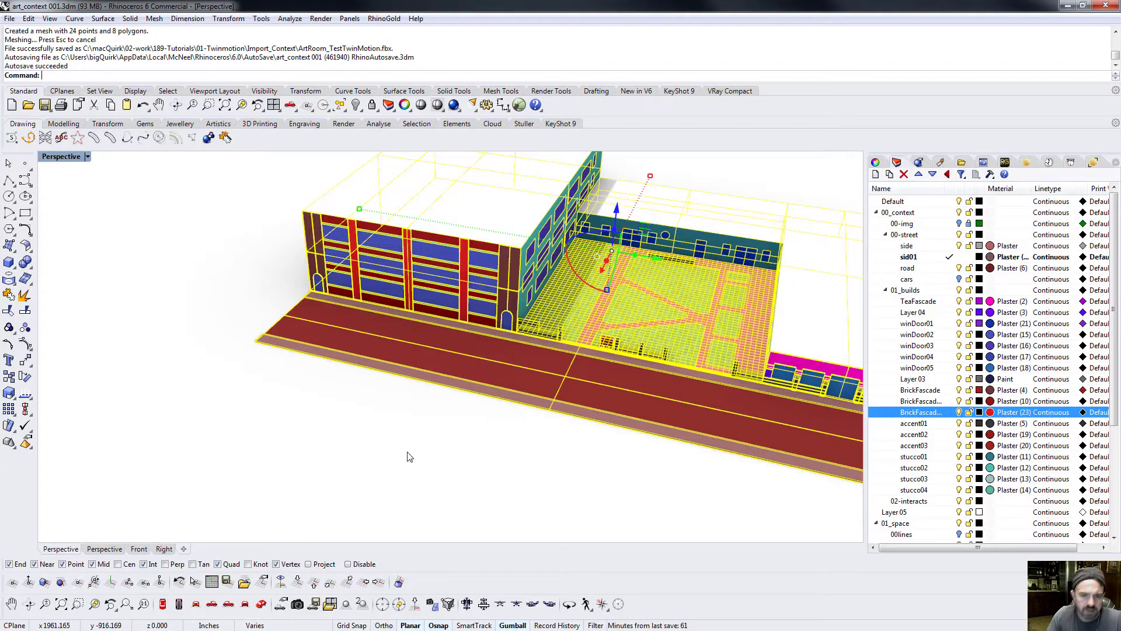
click(451, 406)
shift+right_drag(611, 273, 430, 327)
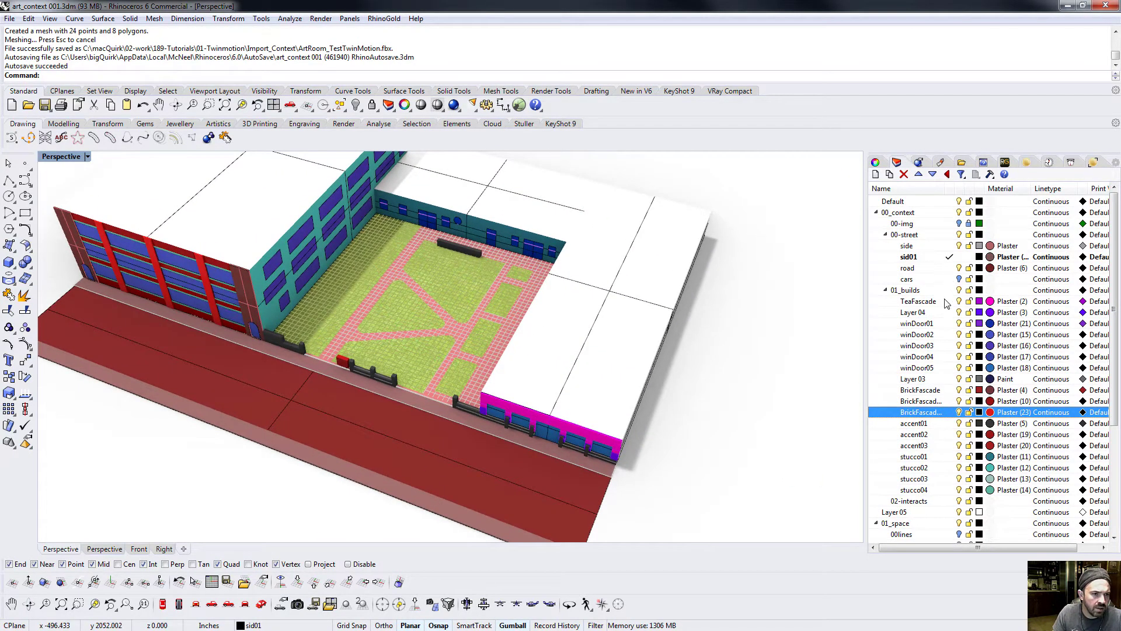
scroll(946, 304, down, 5)
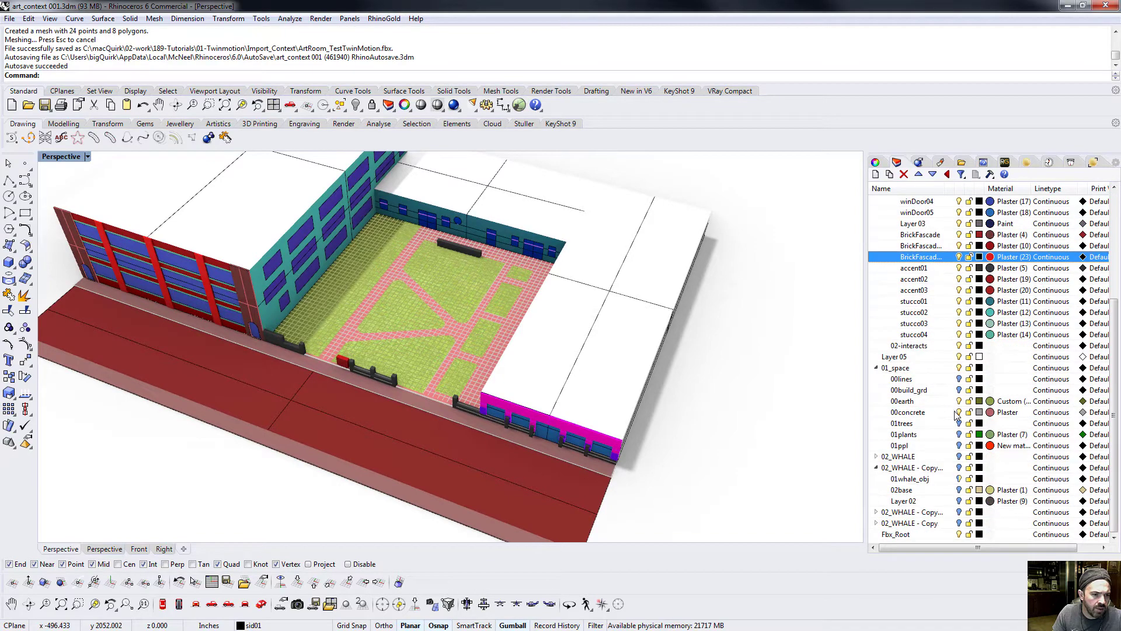
click(959, 422)
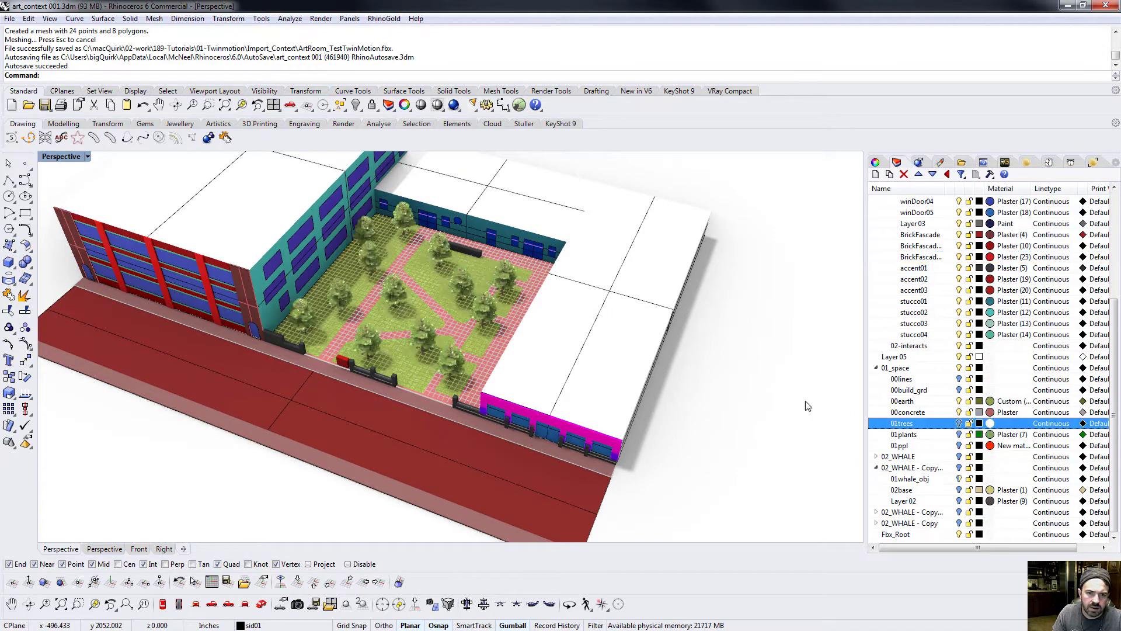
scroll(476, 380, up, 8)
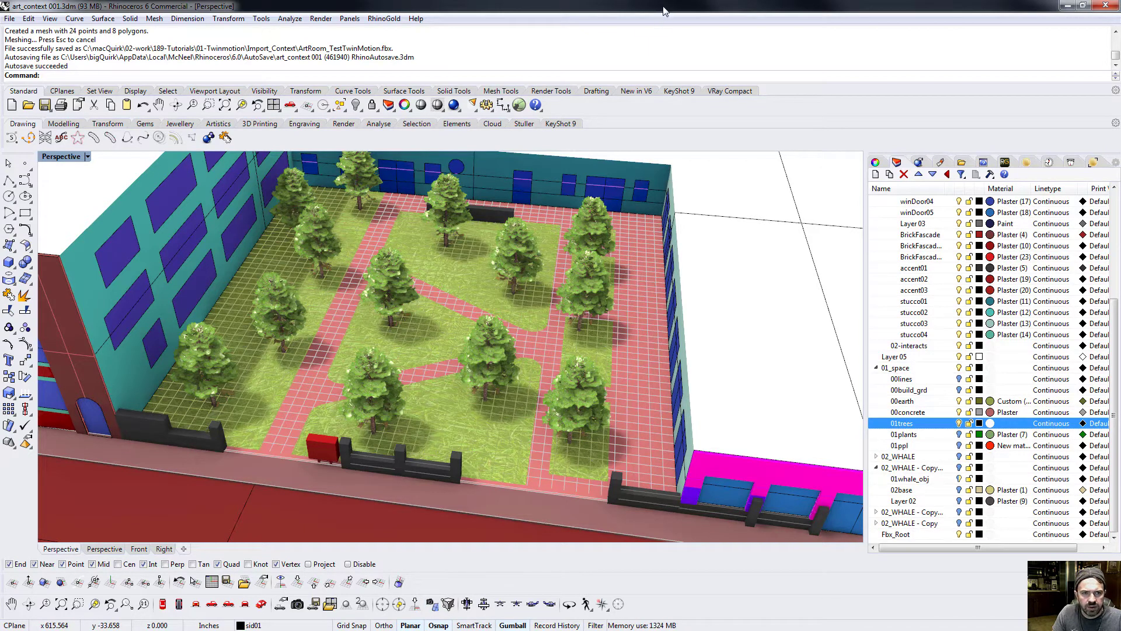
drag(663, 8, 674, 0)
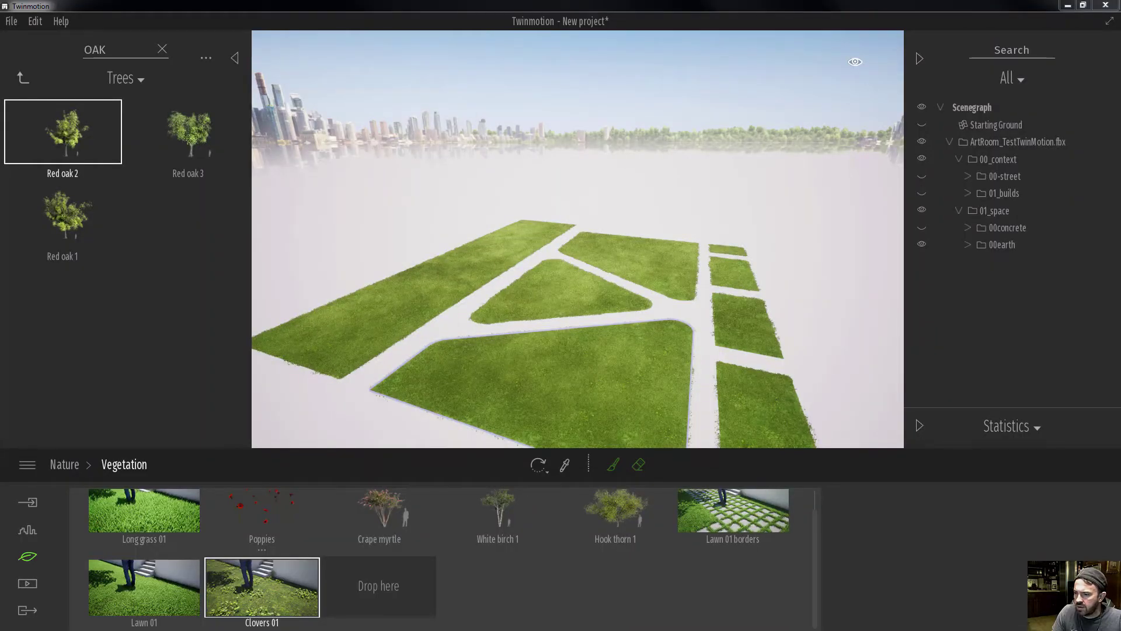
Place three Red oak 2 trees along the long strip plot, spaced from its near end to its far end
right_drag(452, 205, 451, 206)
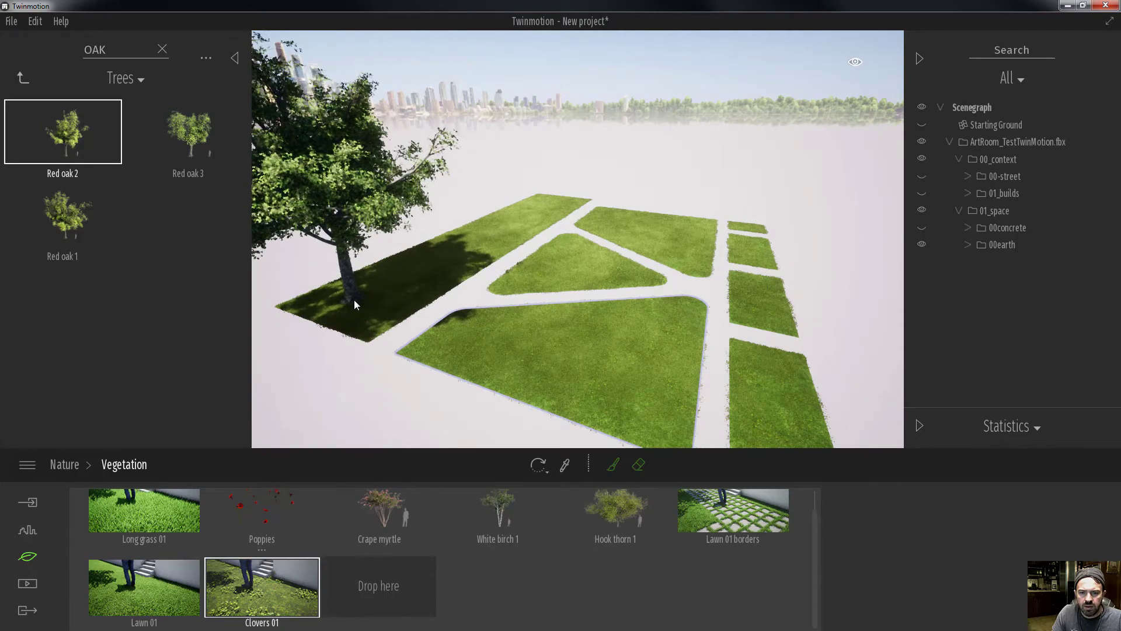
click(354, 299)
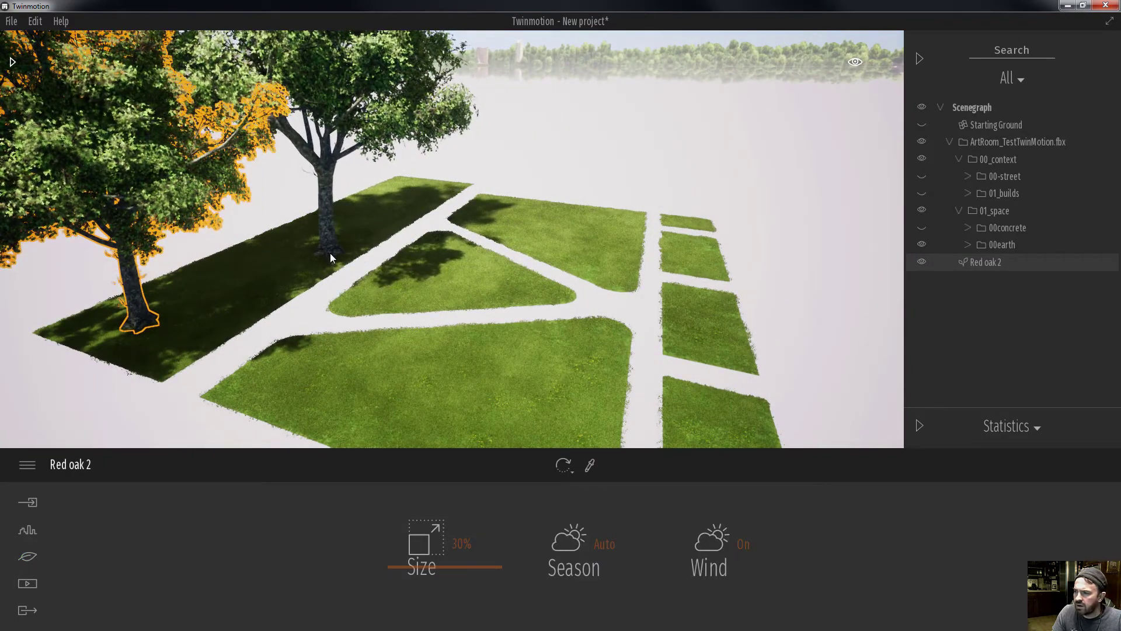
click(289, 274)
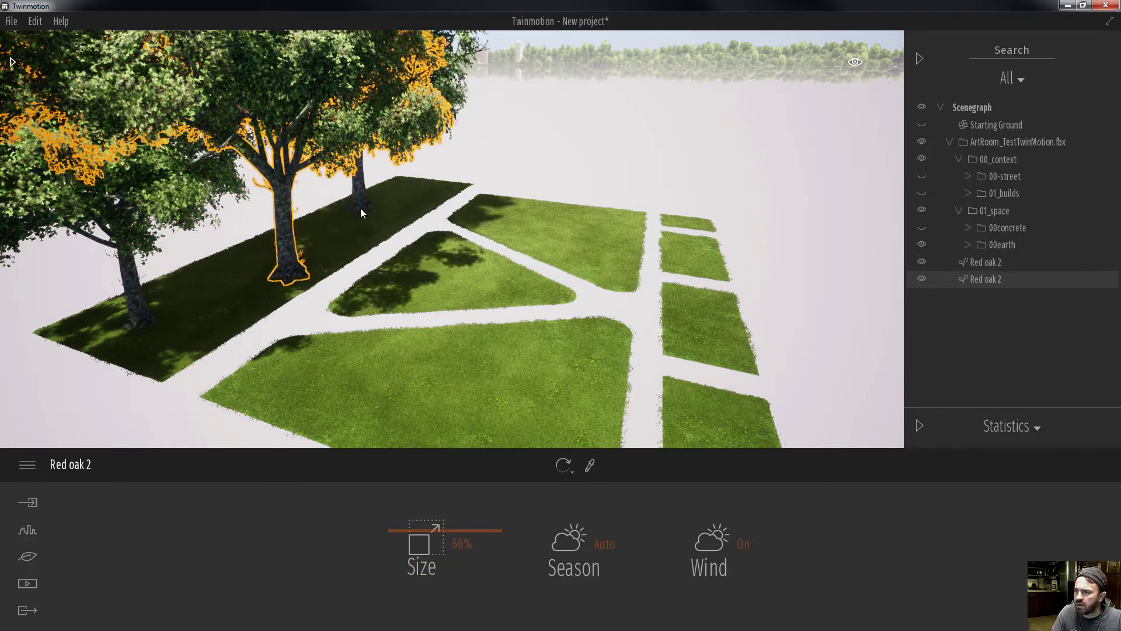
click(360, 208)
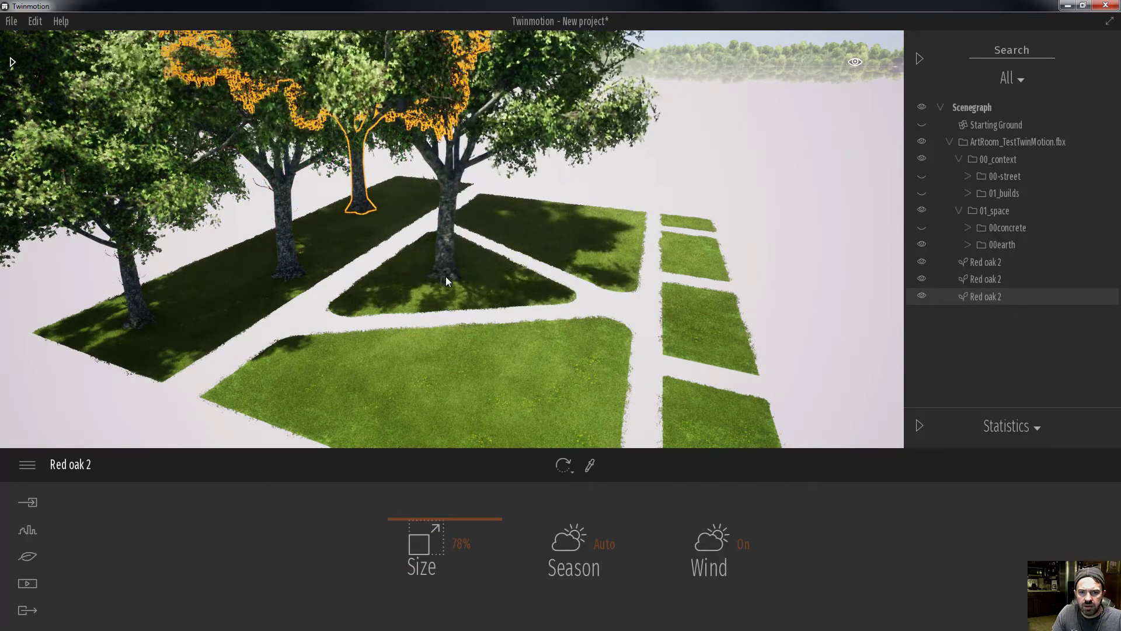
Place Red oak 2 trees on the central plots: one on the triangular plot, two on the plot behind it and two on the largest plot
click(446, 276)
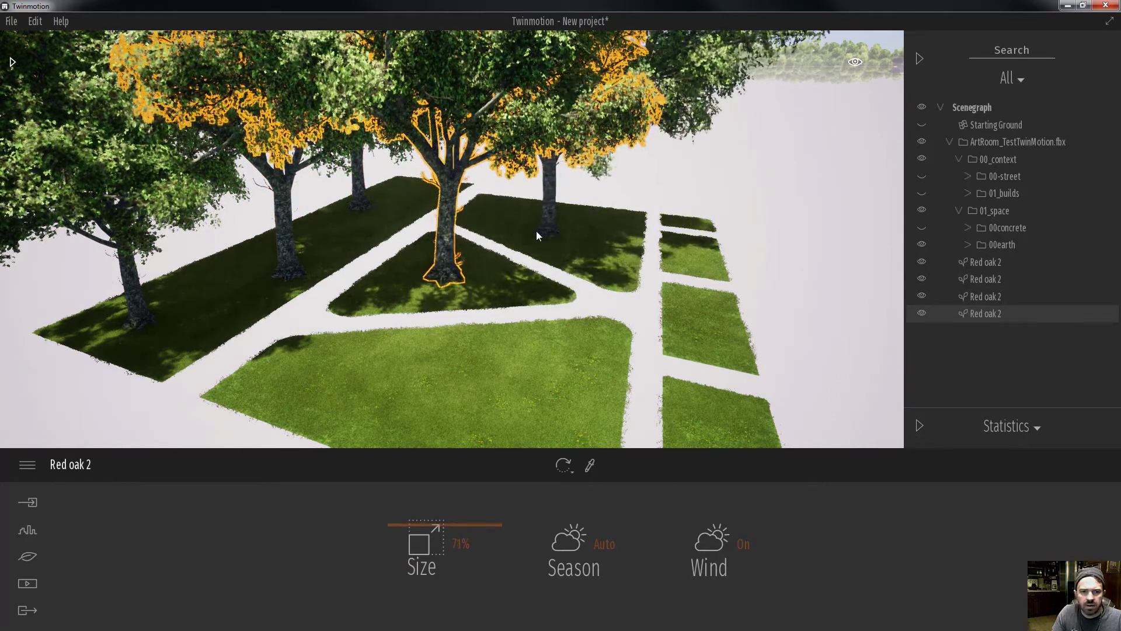
click(507, 217)
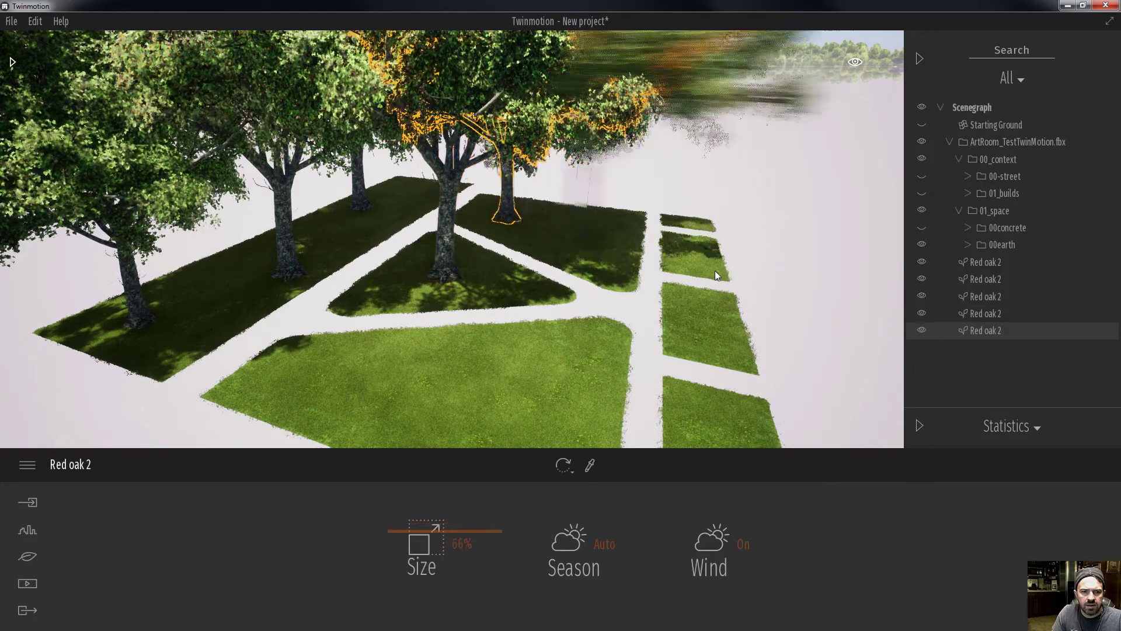
click(611, 248)
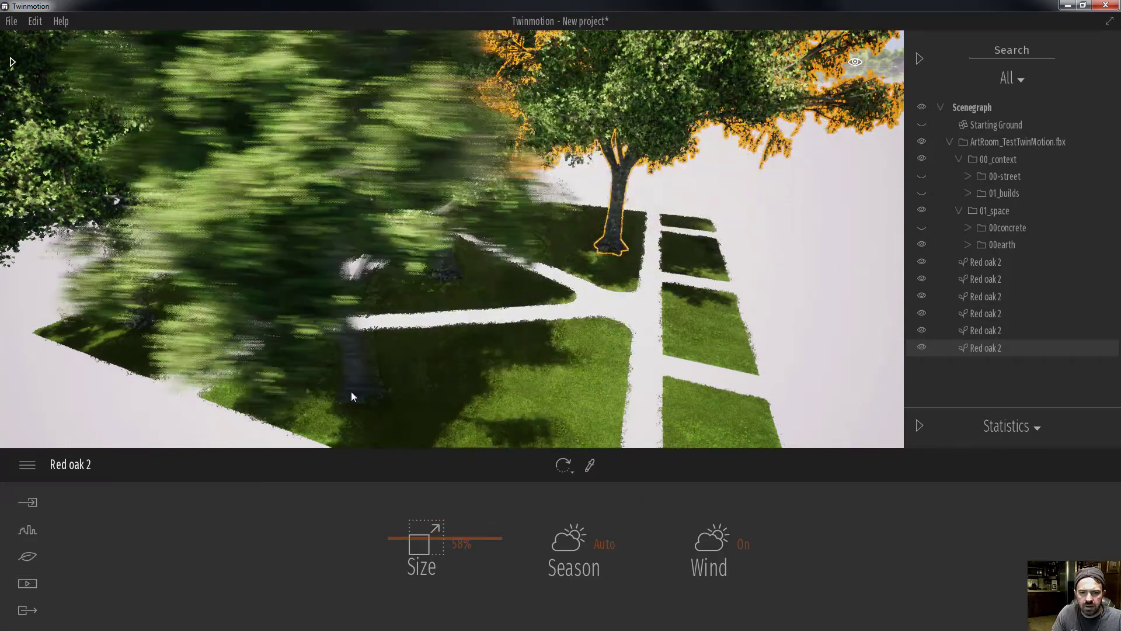
click(343, 386)
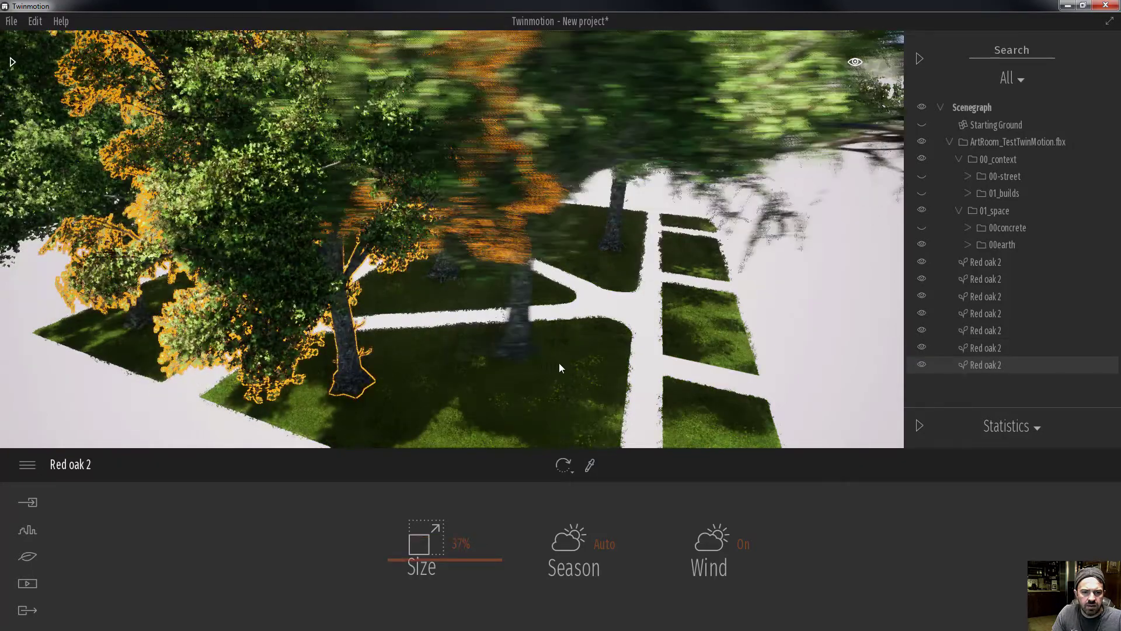
click(568, 328)
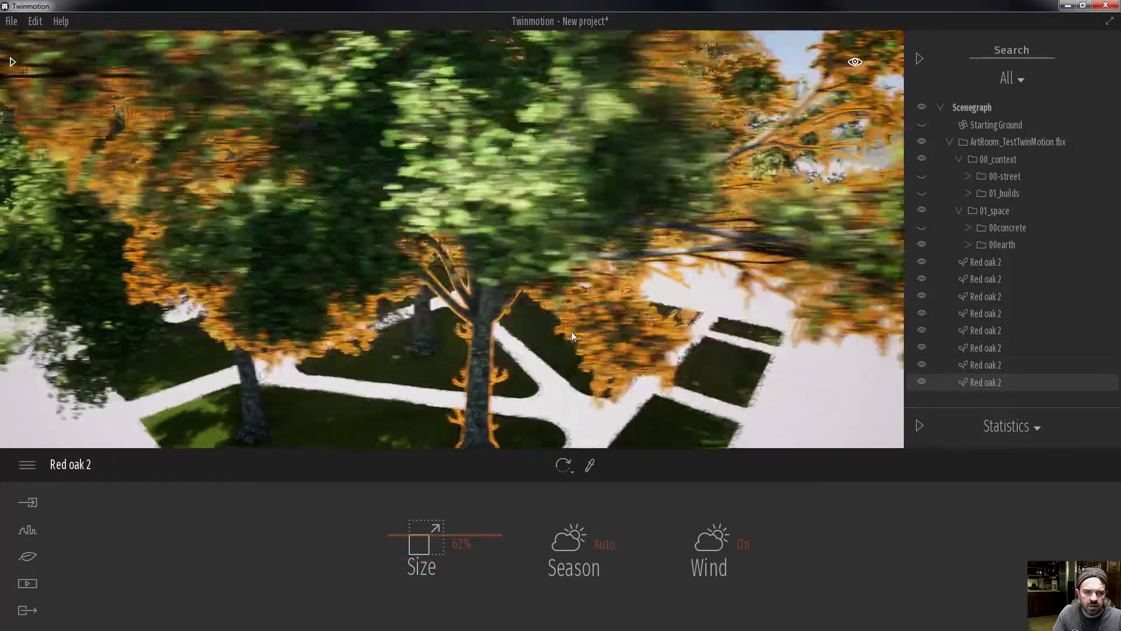
Place one Red oak 2 tree on each of three neighbouring small rectangular plots, starting with the end plot
shift+middle_drag(572, 332, 566, 333)
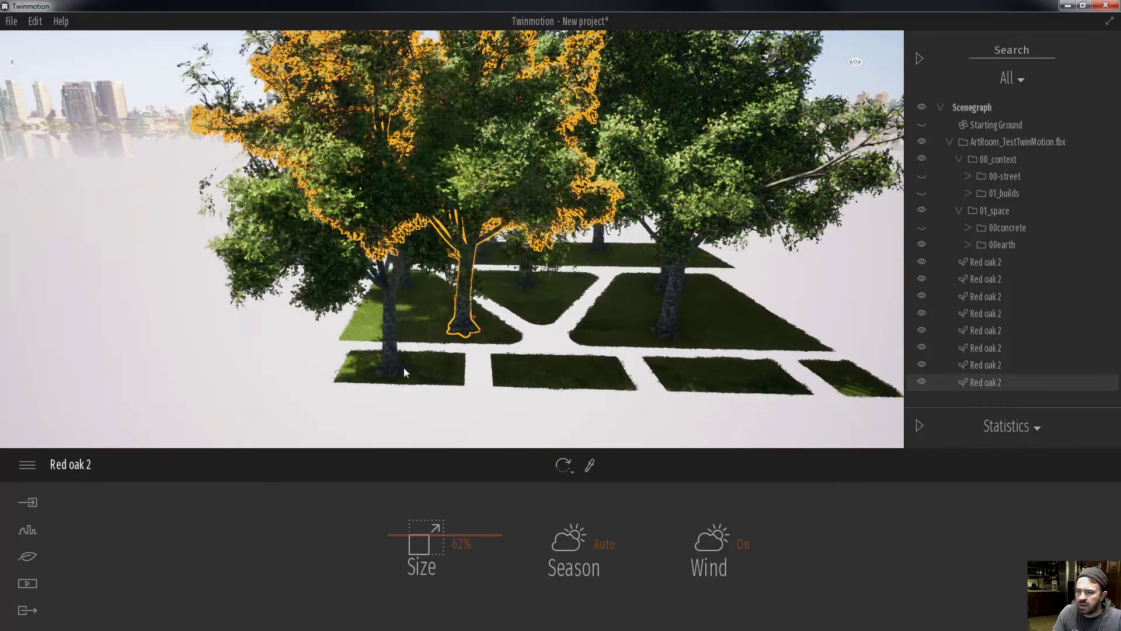
click(405, 366)
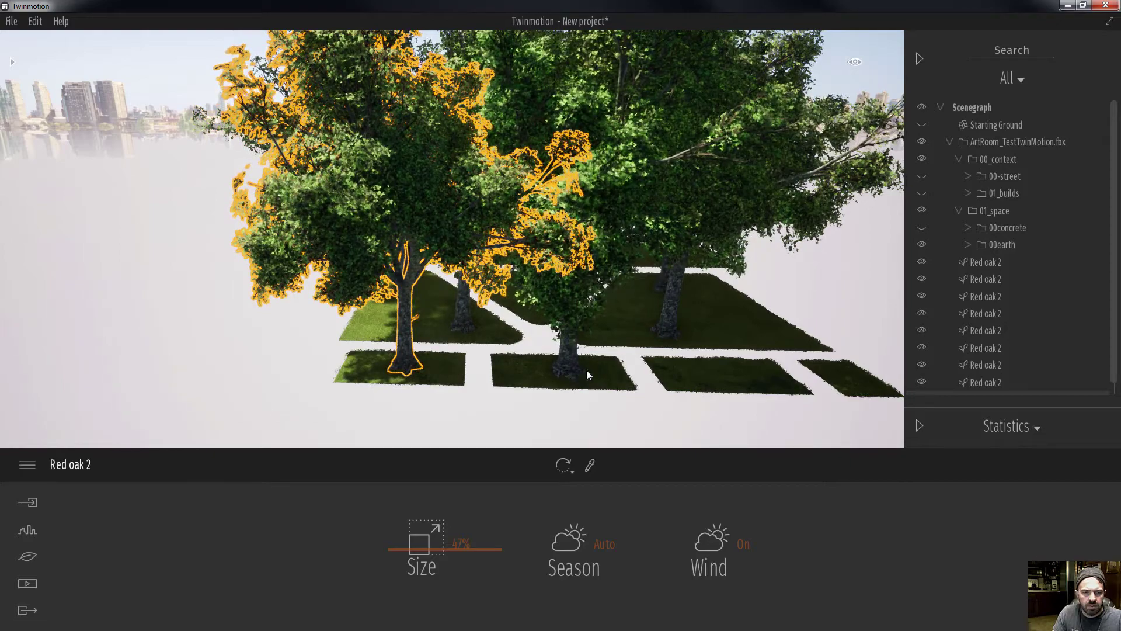
click(585, 370)
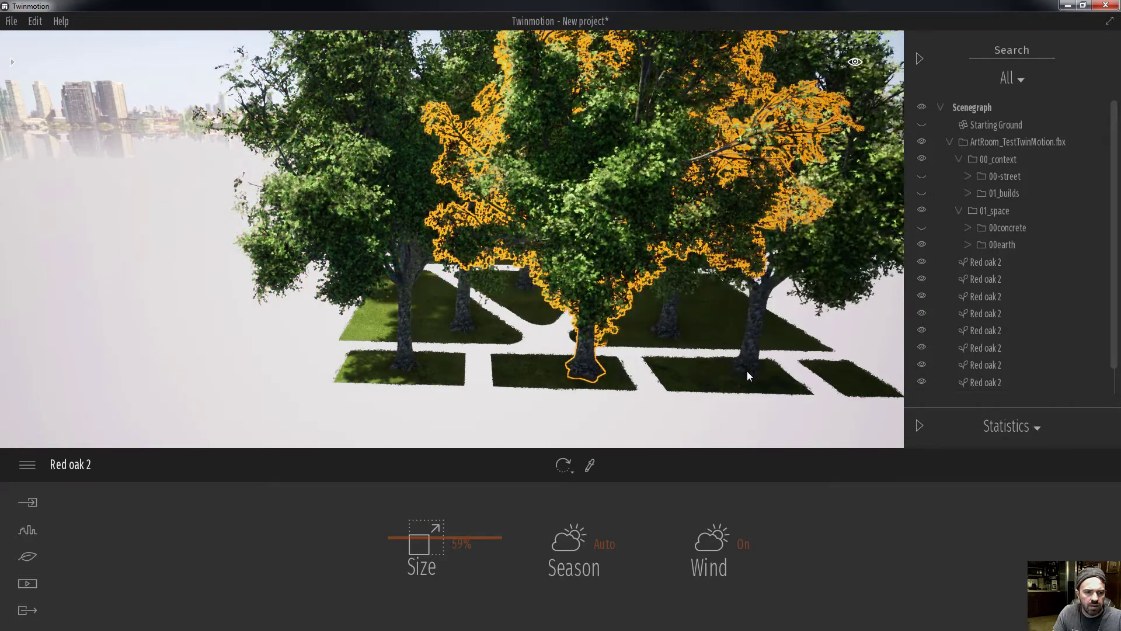
click(748, 372)
Shrink the three oaks on the small rectangular plots, setting the middle one to 17% and the end-plot one to 10% size
shift+middle_drag(671, 370, 654, 369)
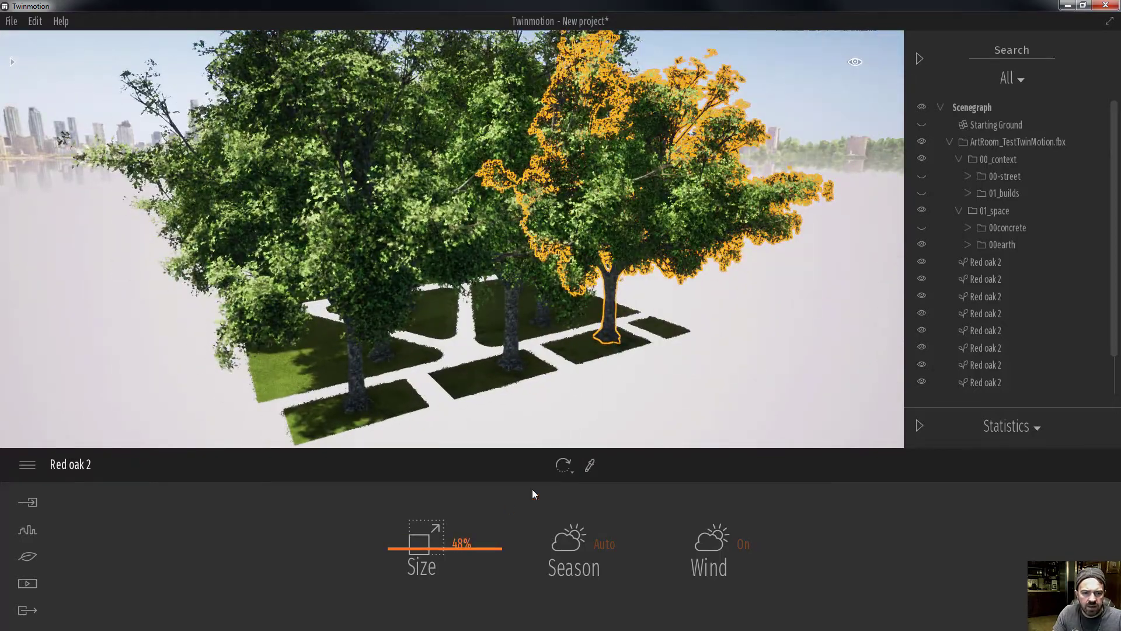
click(563, 471)
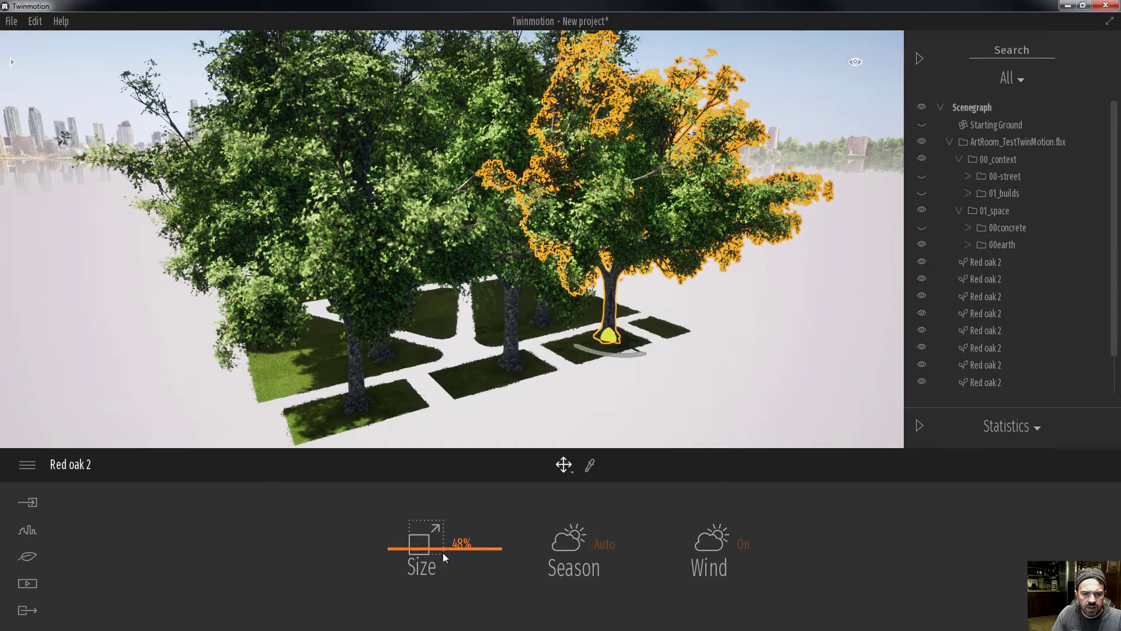
drag(441, 552, 440, 595)
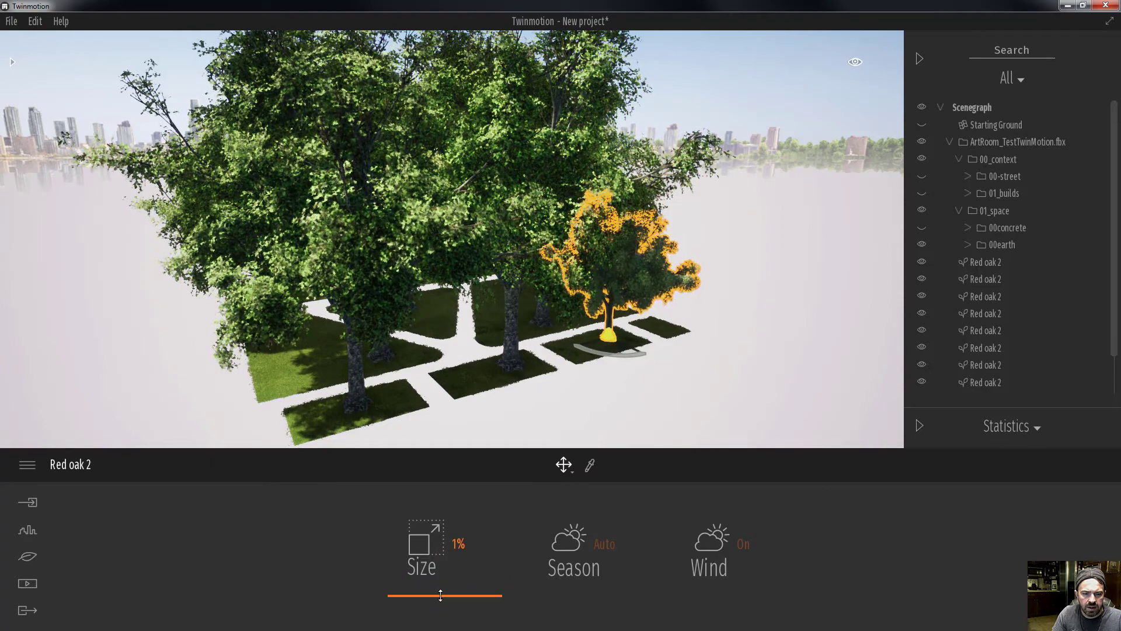
click(515, 318)
drag(452, 541, 457, 580)
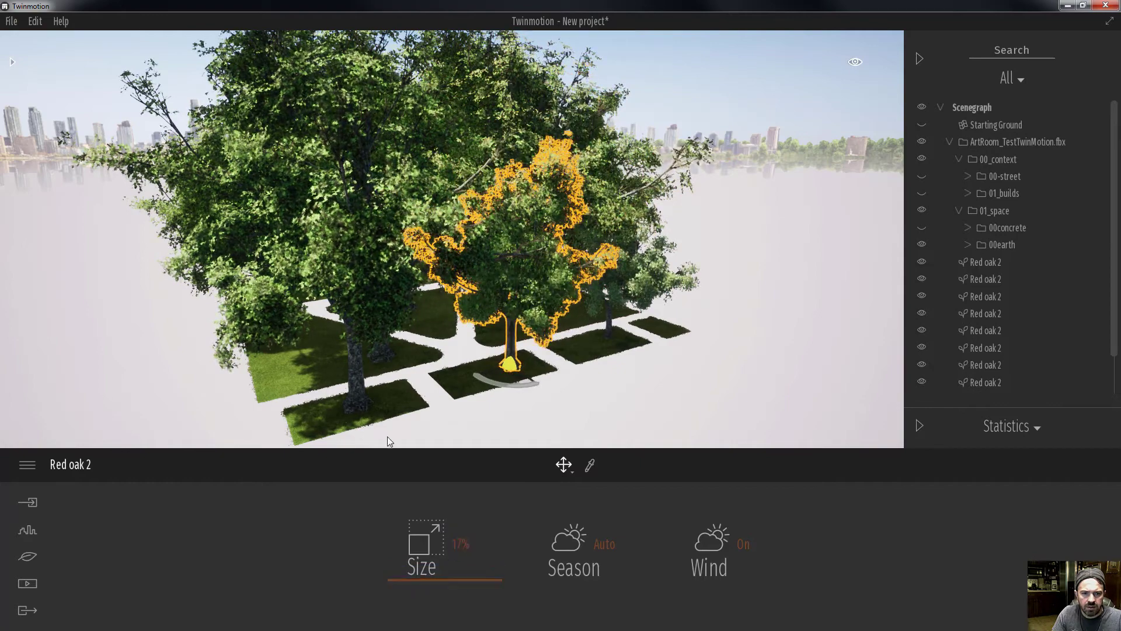
click(355, 389)
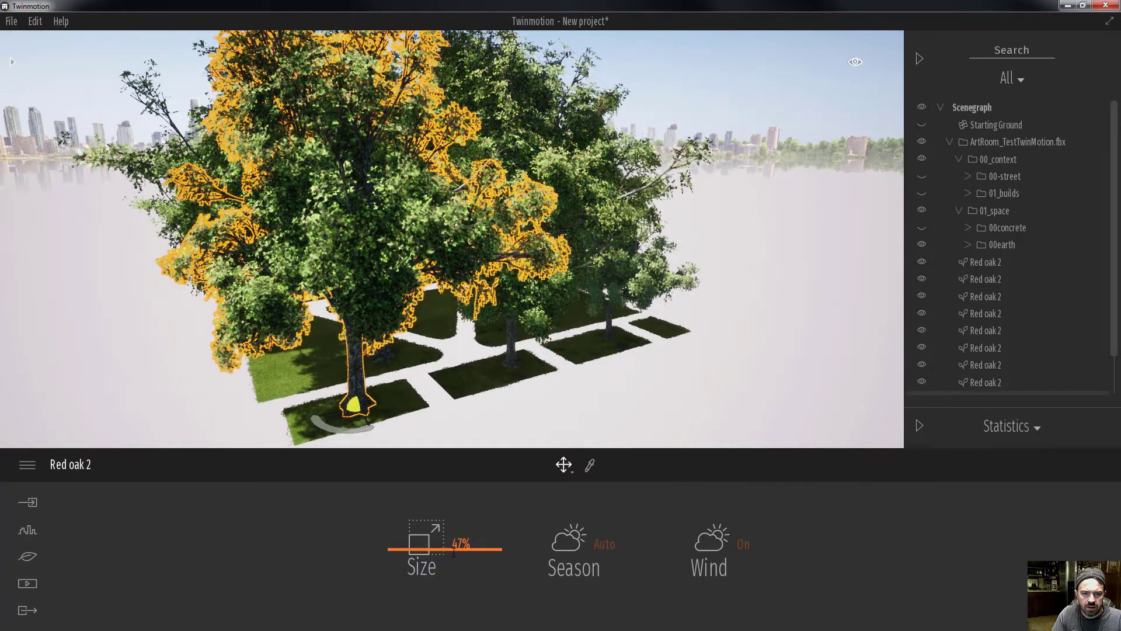
drag(404, 549, 410, 586)
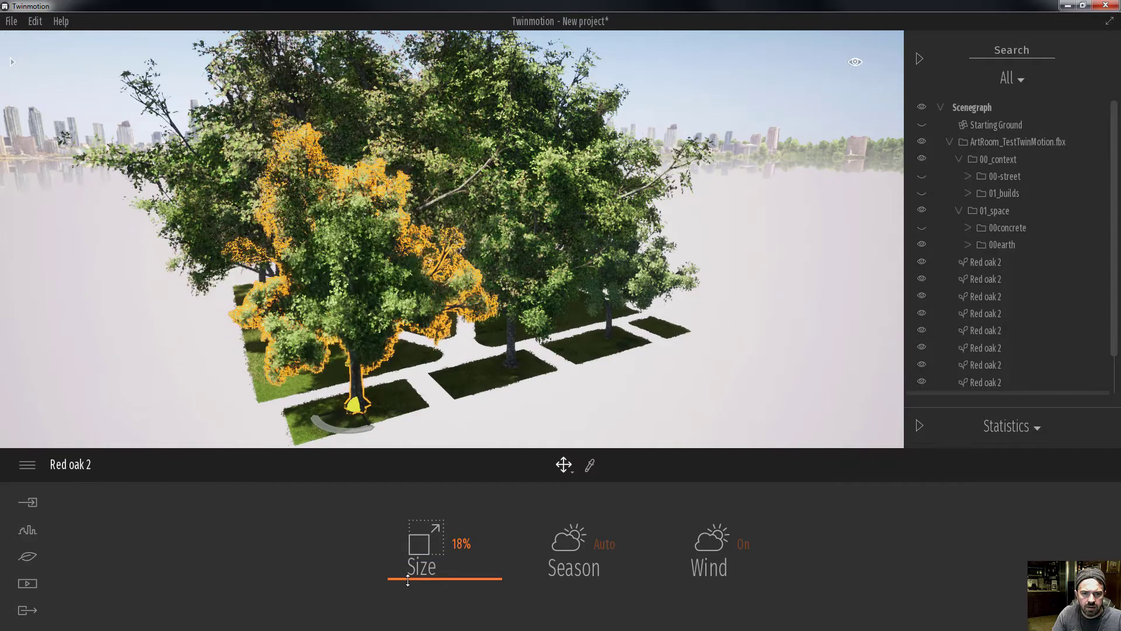
Reduce the size of the two oaks on the largest plot, one to 0% and the other to 6%
right_drag(430, 330, 549, 333)
key(a)
key(a)
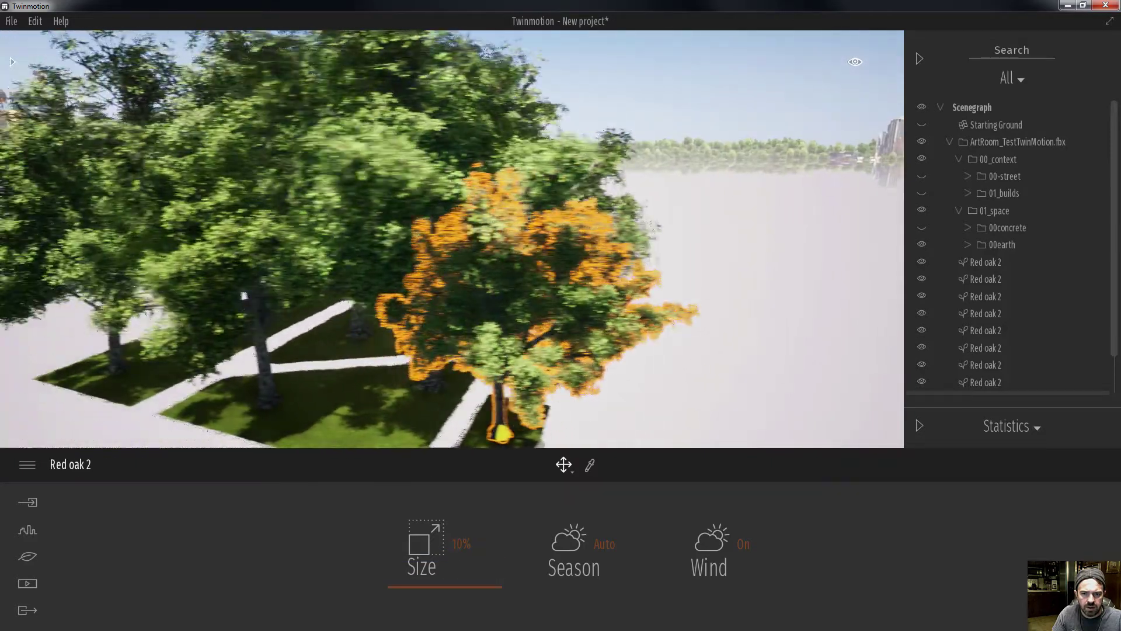
click(537, 381)
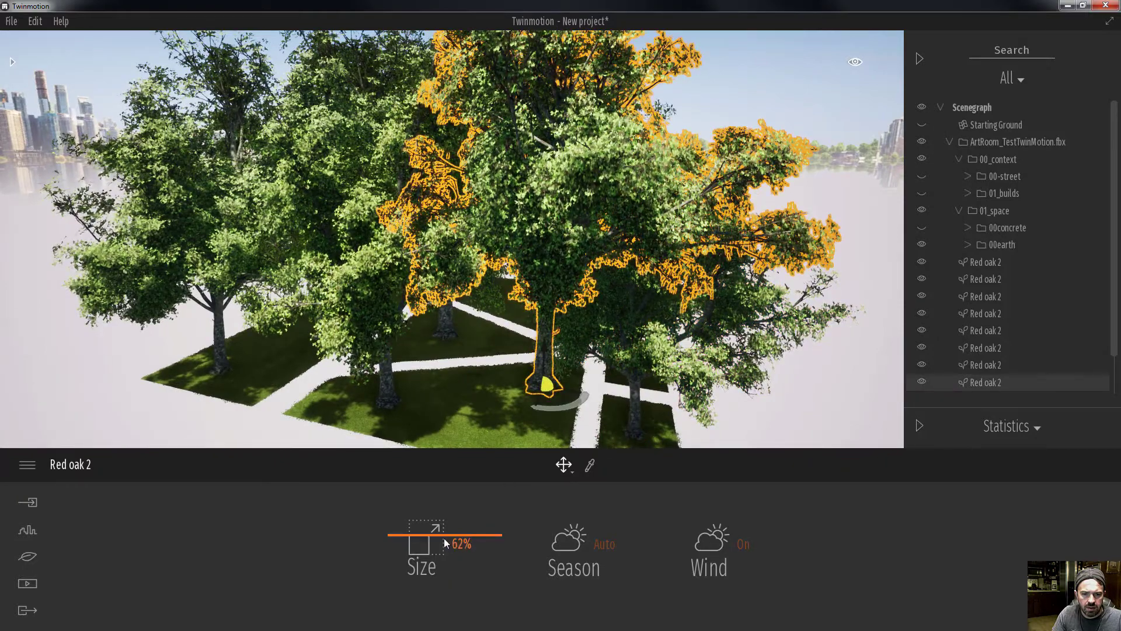
drag(445, 541, 453, 611)
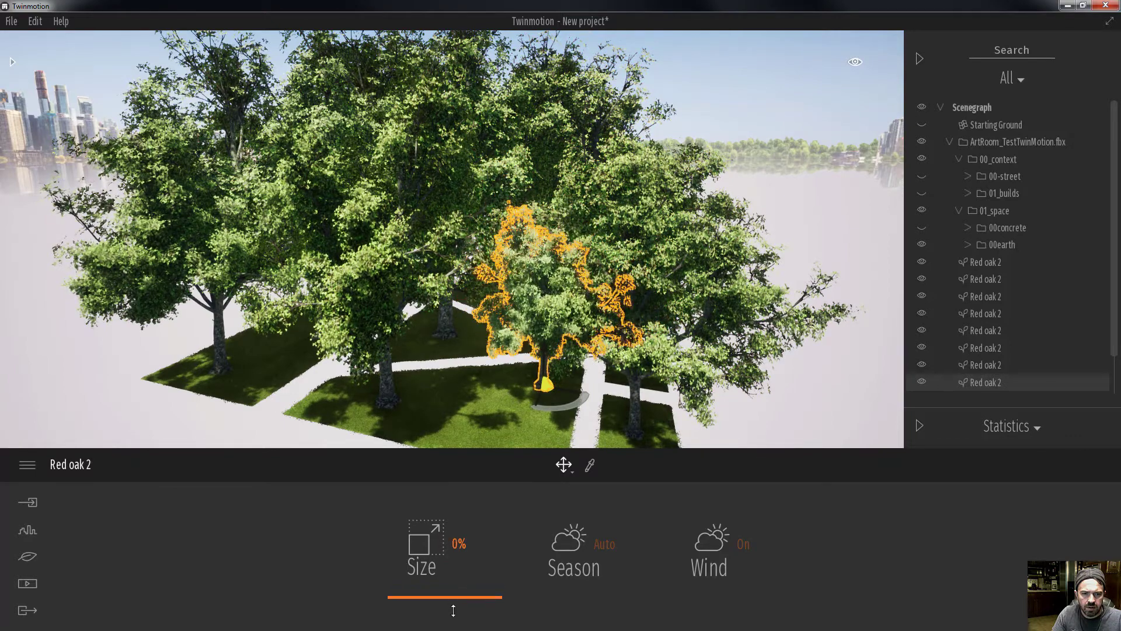
click(395, 397)
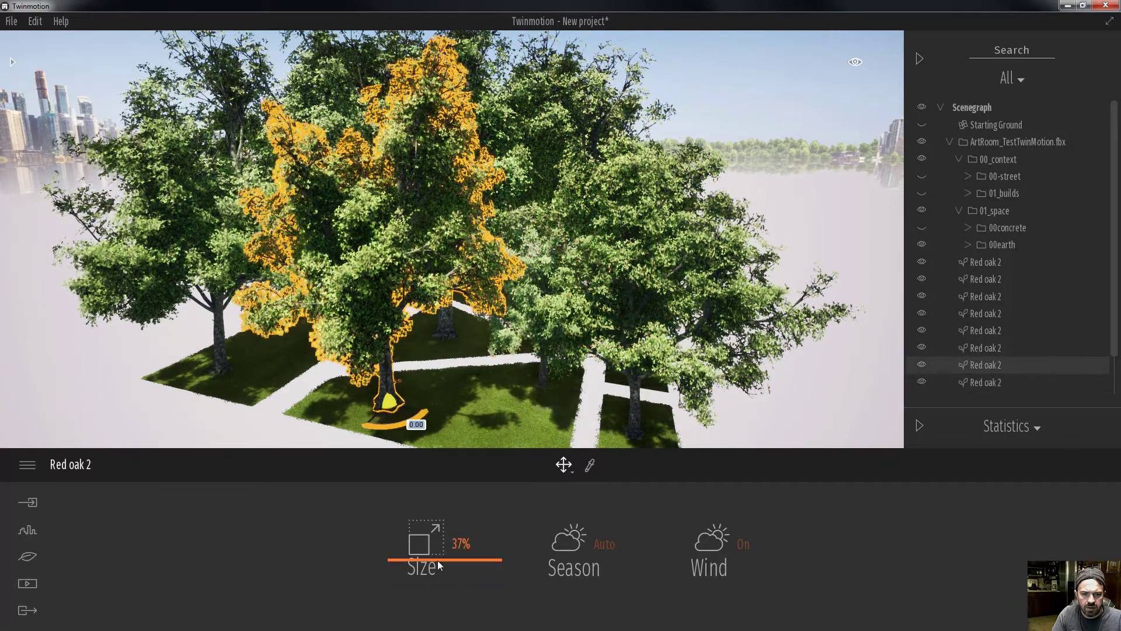
drag(437, 560, 441, 587)
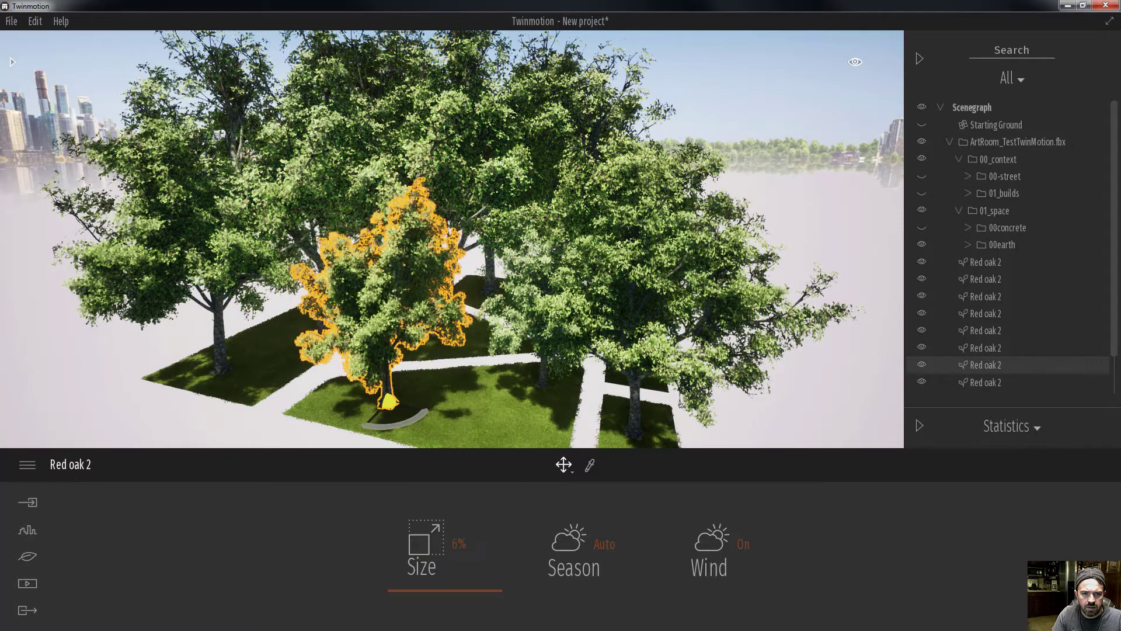
Set the size of the oak on the end small rectangular plot to 0%
shift+middle_drag(408, 374, 527, 379)
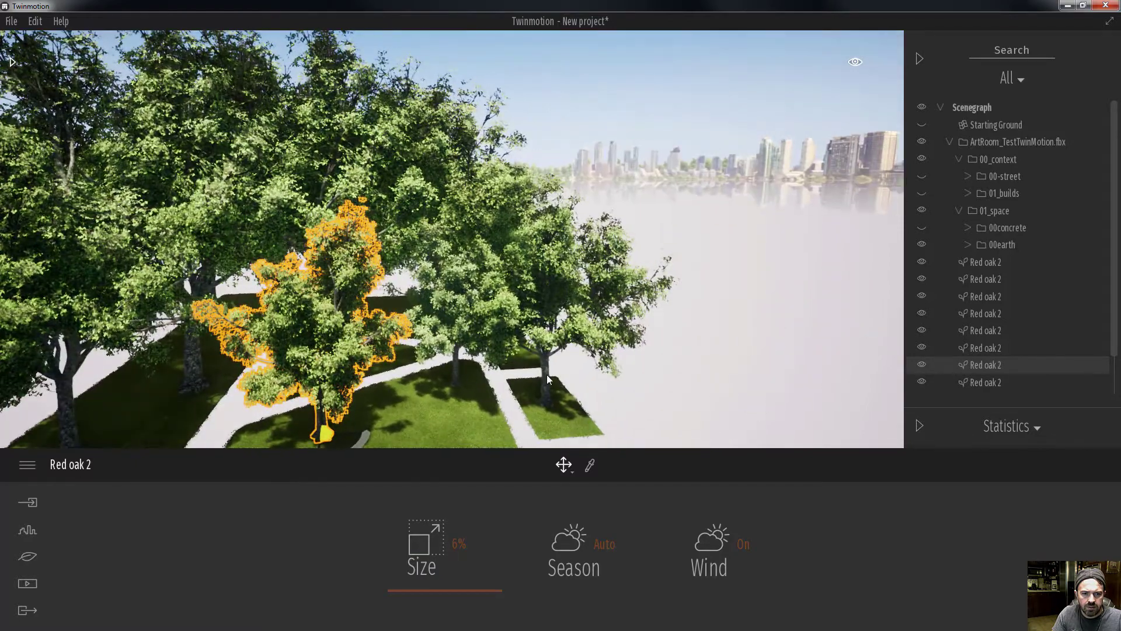
click(547, 380)
drag(433, 590, 430, 622)
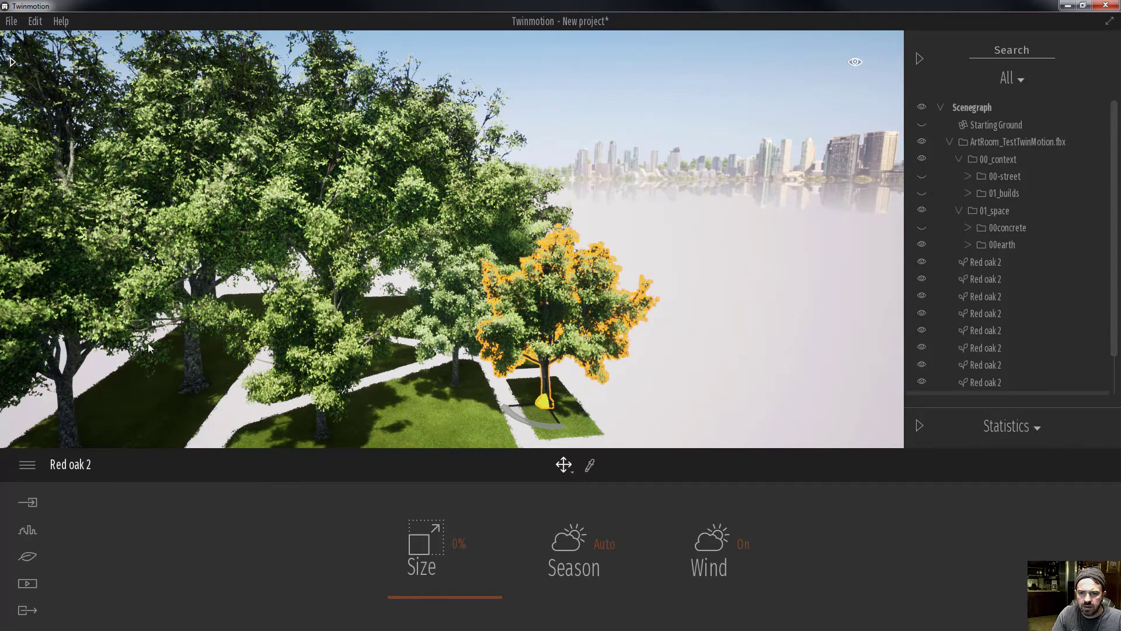
Set the size of the near and middle oaks on the long strip plot to 0%
click(73, 416)
middle_drag(73, 416, 255, 417)
click(255, 418)
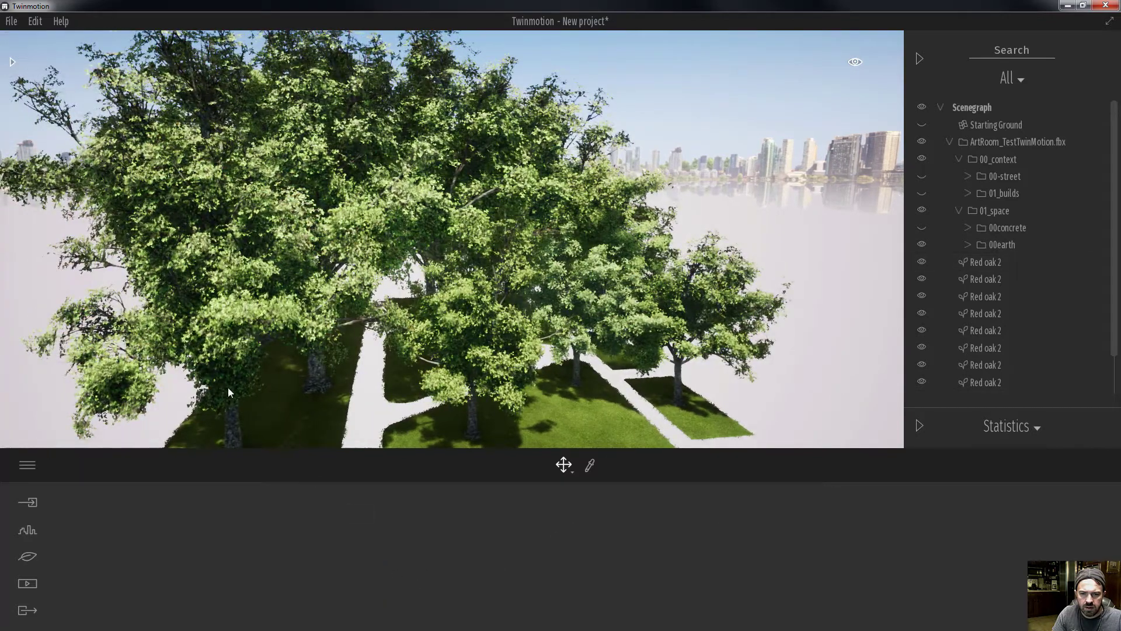
click(240, 409)
drag(442, 565, 444, 608)
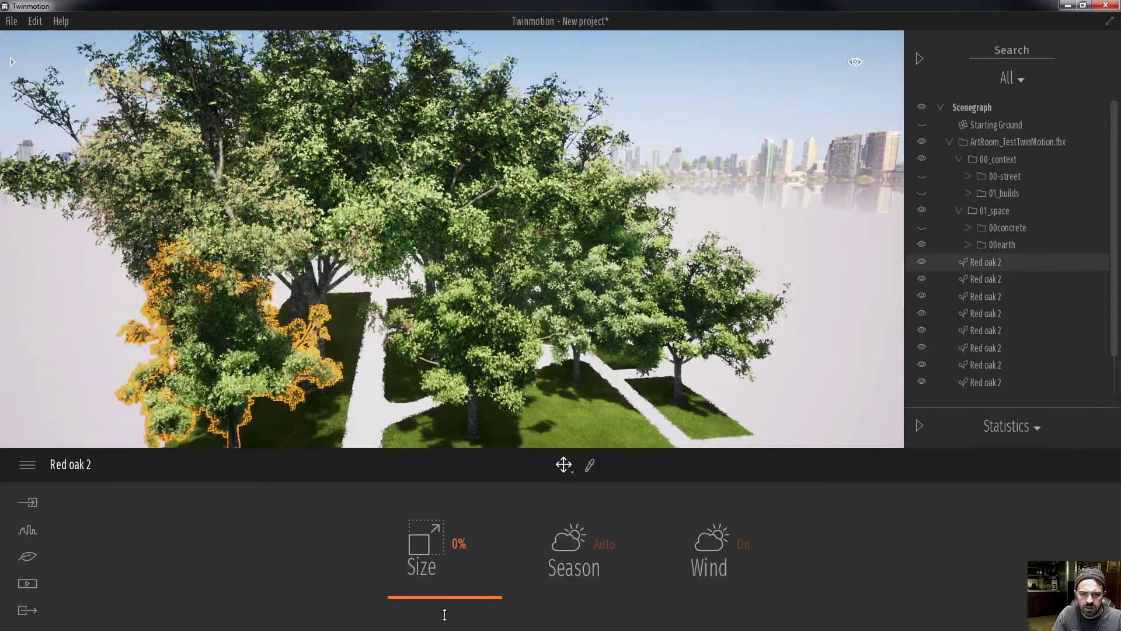
click(313, 290)
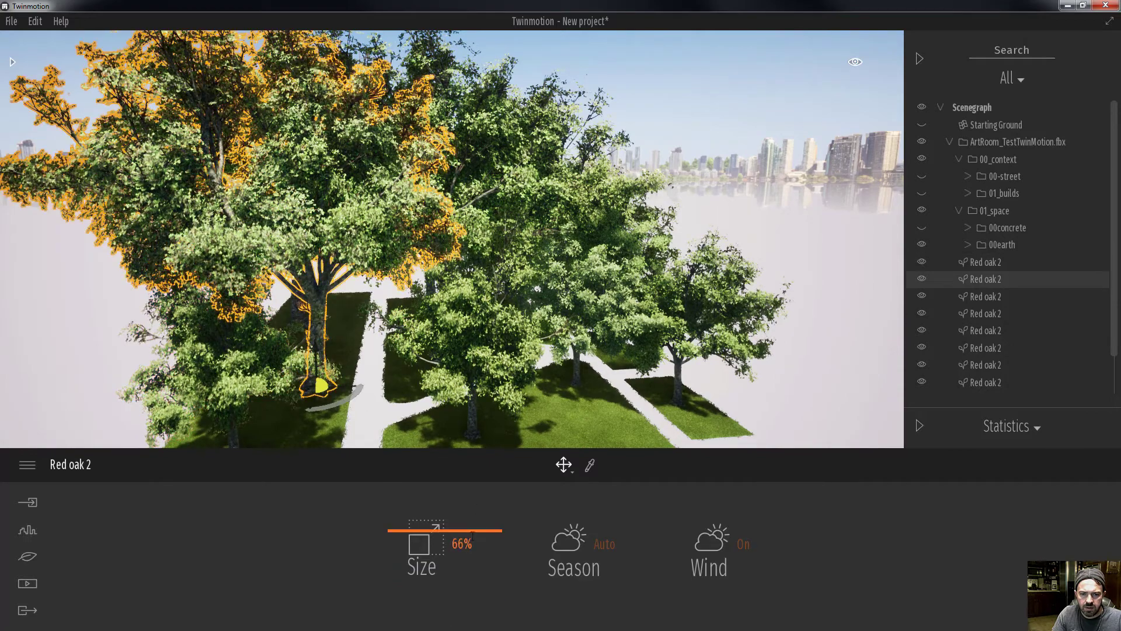
drag(469, 533, 468, 608)
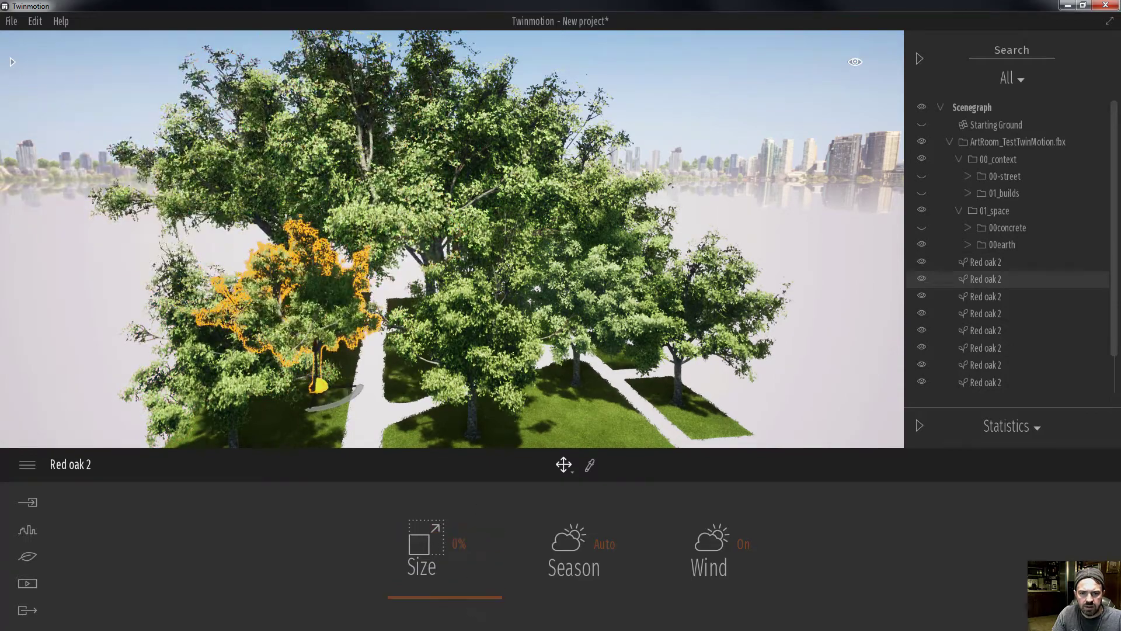
Select the far oak on the long strip plot together with the triangular plot's oak and set both to 0% size
right_drag(274, 243, 433, 243)
key(a)
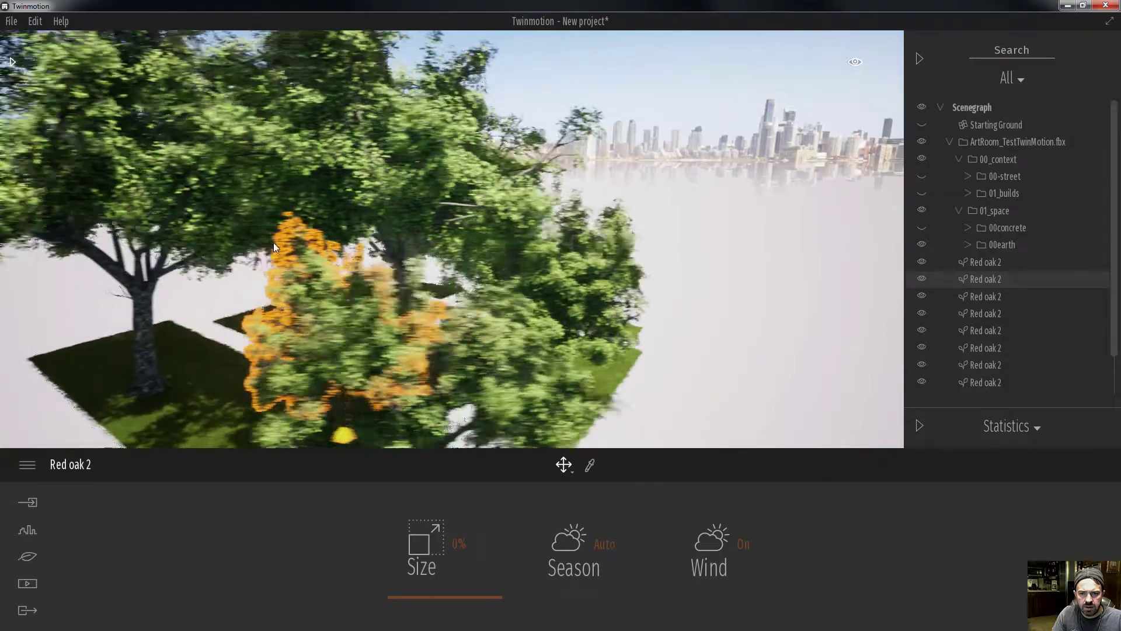
click(173, 325)
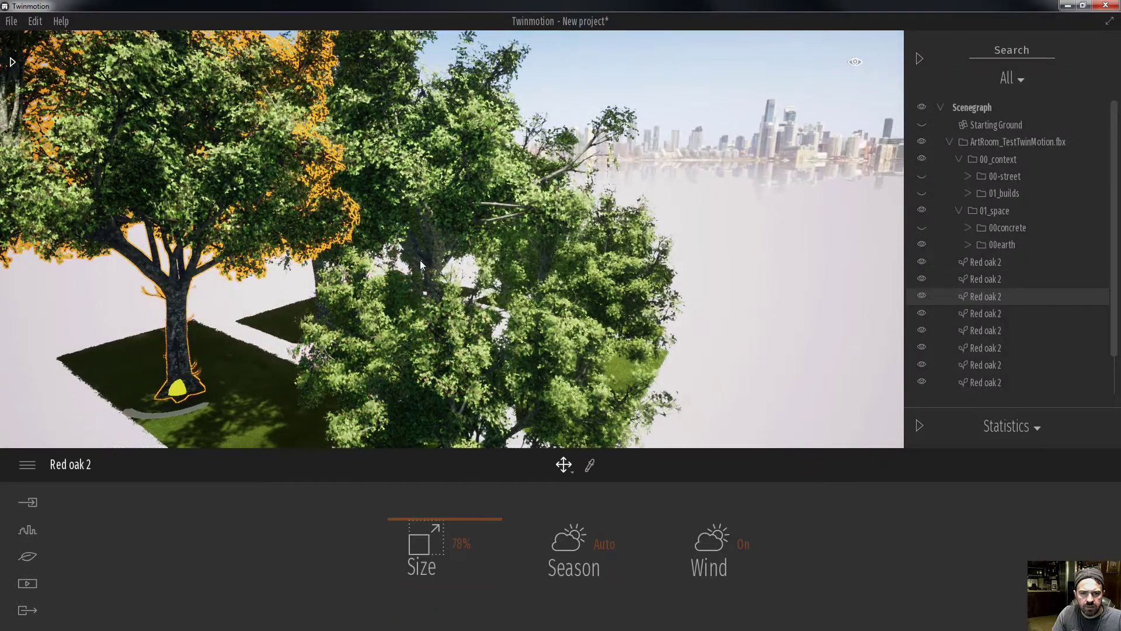
click(421, 264)
click(181, 324)
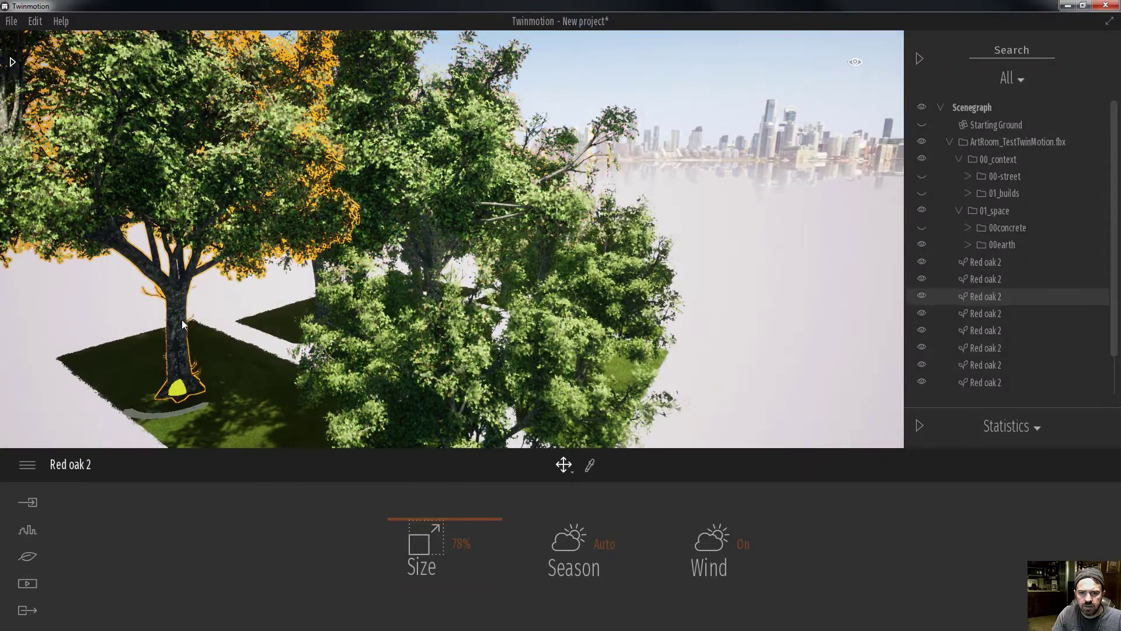
ctrl+click(412, 279)
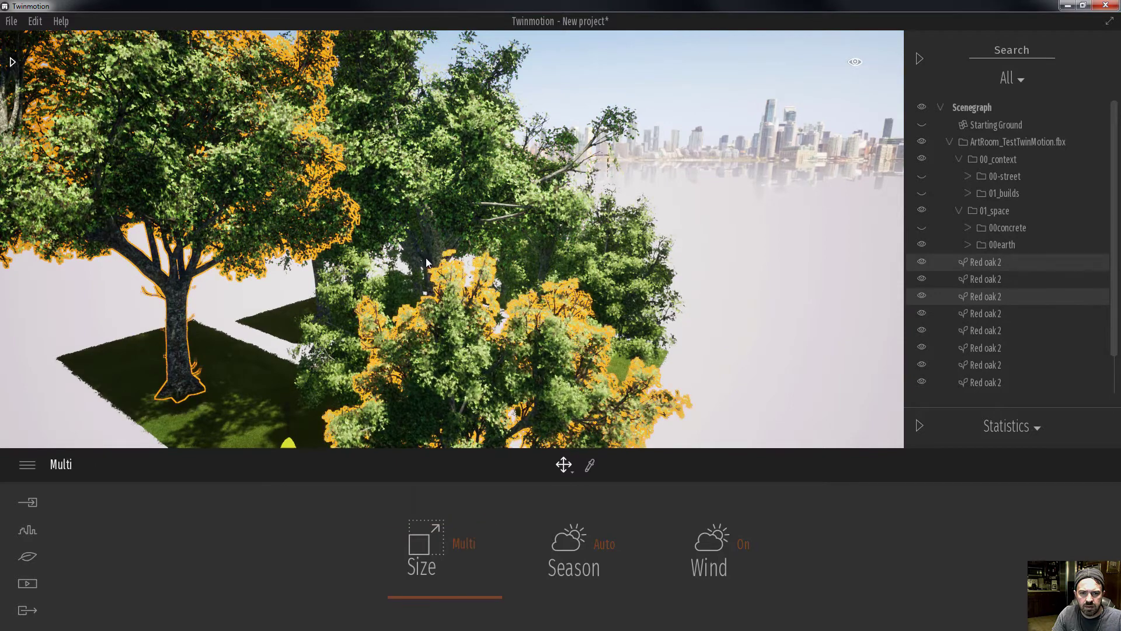
ctrl+click(462, 348)
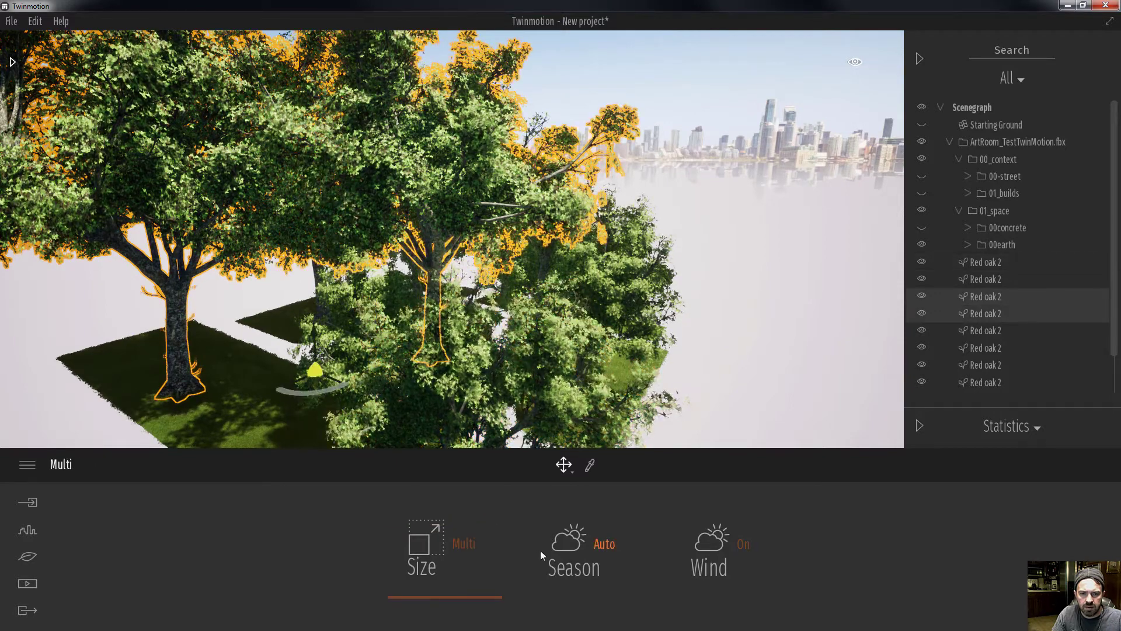
click(442, 598)
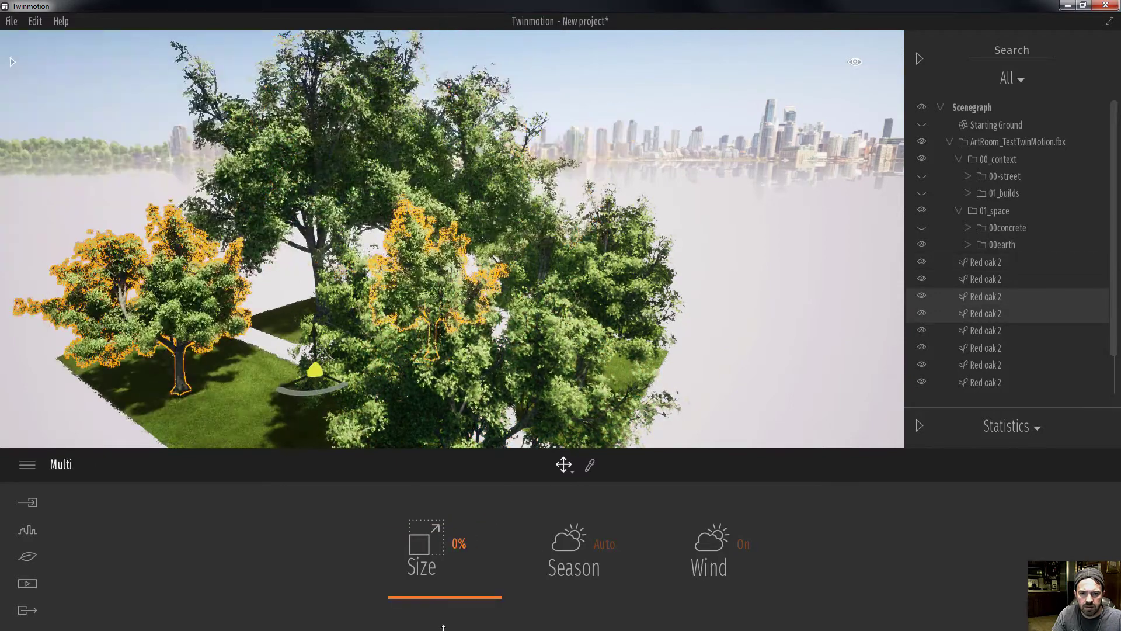
Set the size of the two large oaks on the far large grass plot to 0%
click(314, 257)
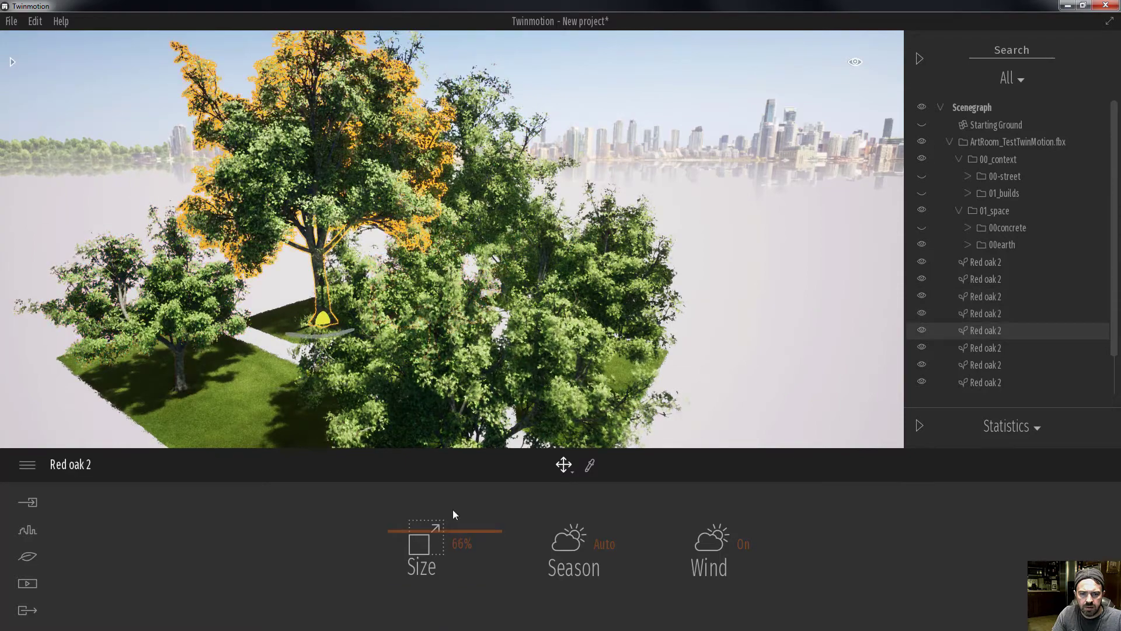
drag(456, 538, 456, 628)
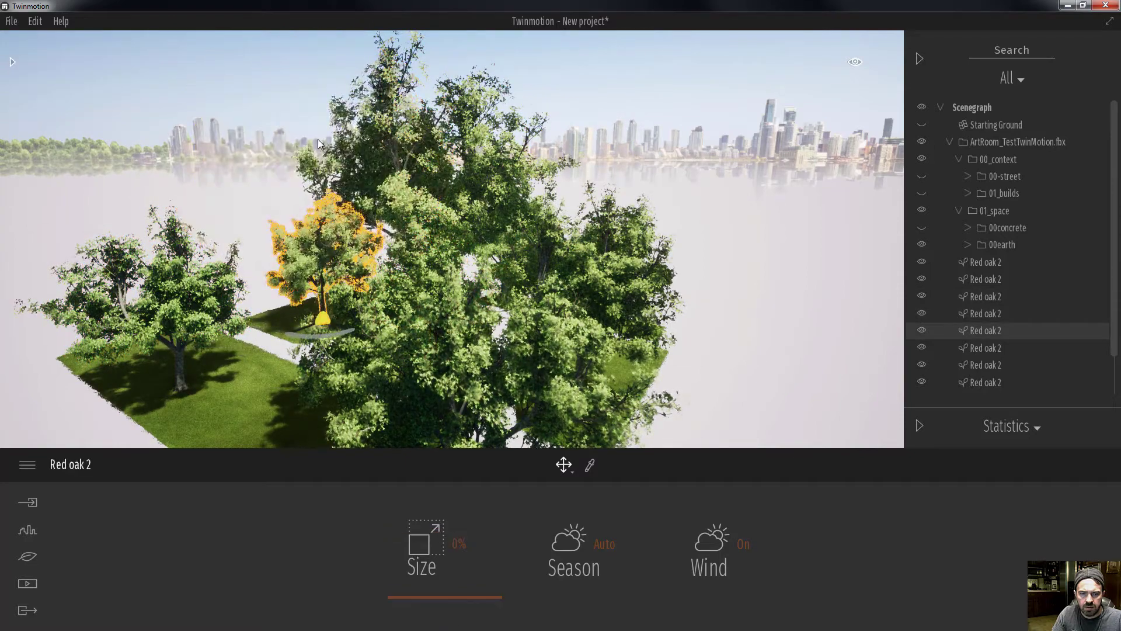
key(a)
right_drag(318, 139, 450, 147)
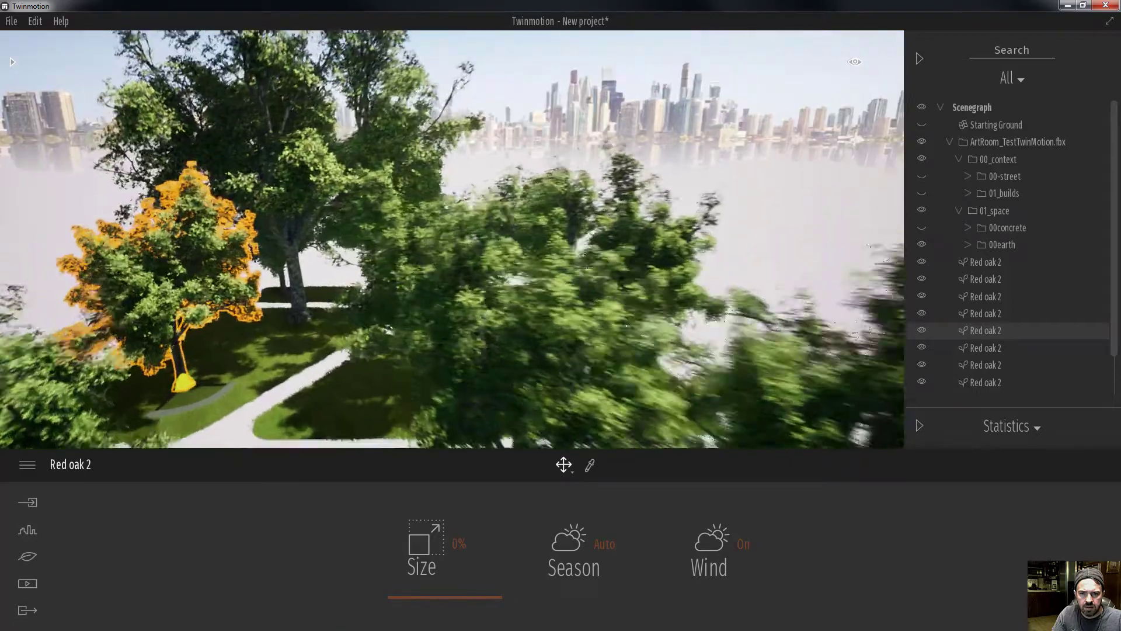
key(w)
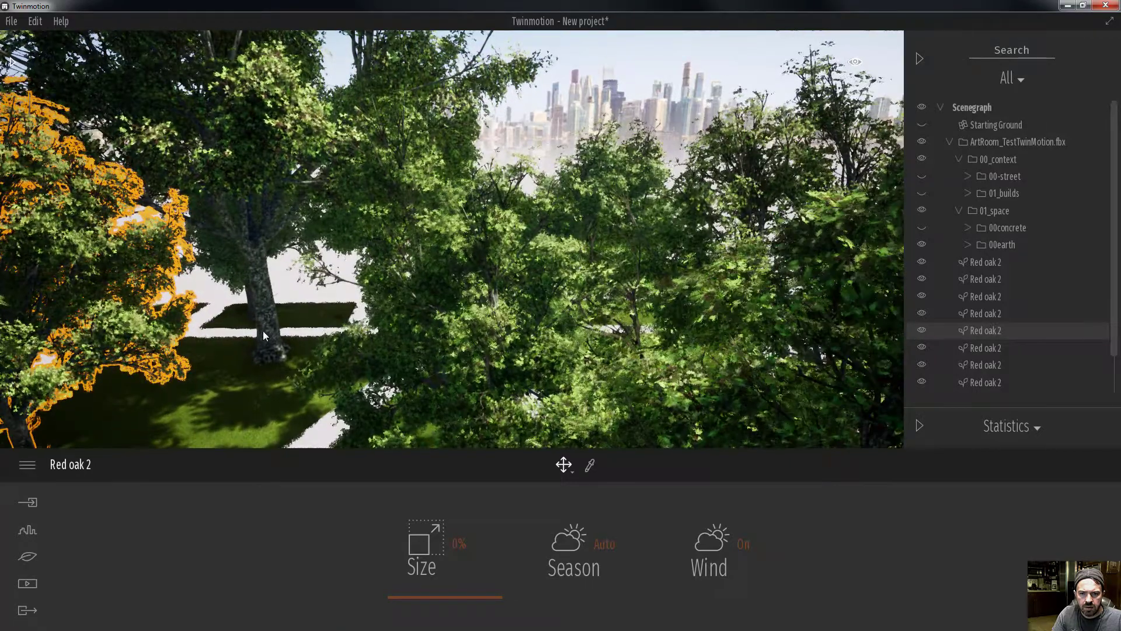
click(263, 331)
drag(459, 596, 445, 625)
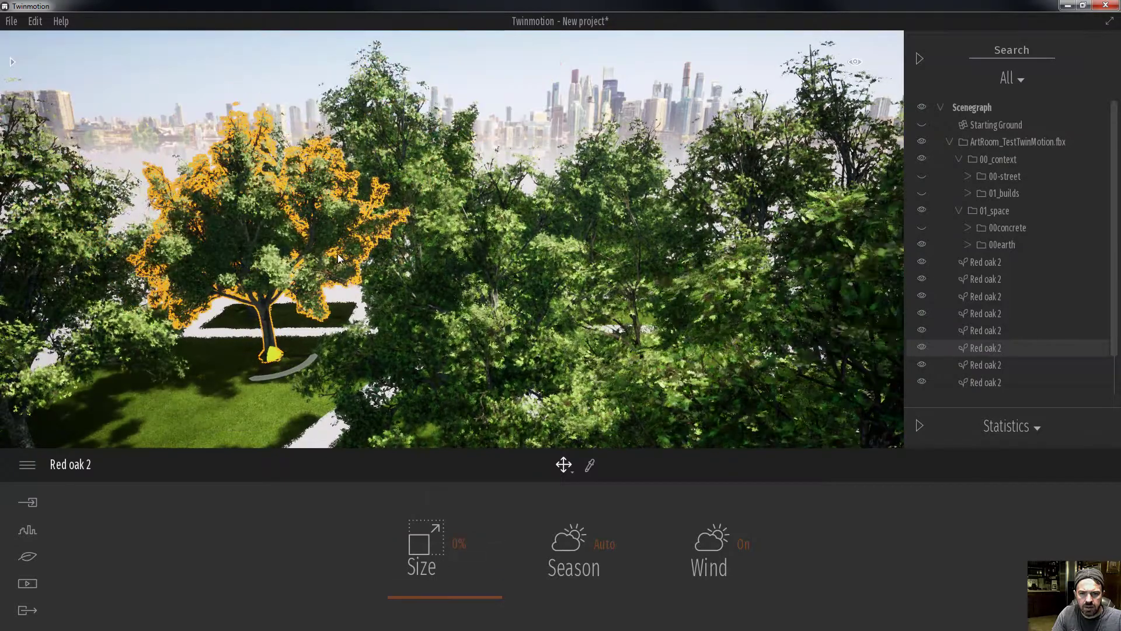
Set the size of the oak on the second small rectangular plot along the side path to 0%
key(s)
right_drag(340, 259, 298, 225)
key(d)
key(s)
key(w)
key(w)
key(s)
key(w)
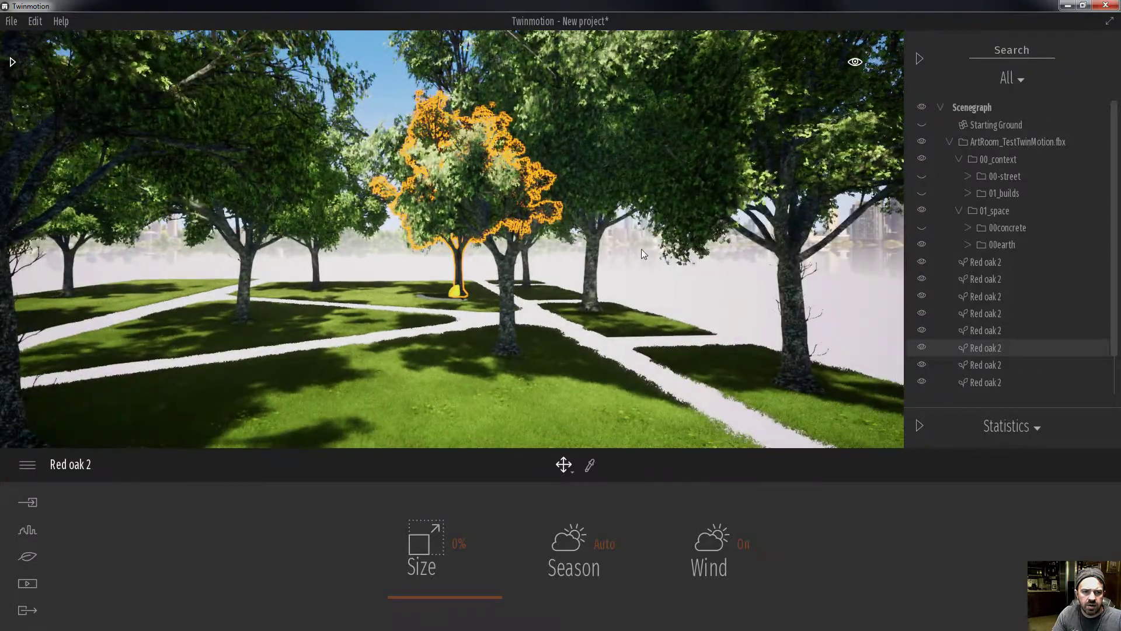
click(788, 293)
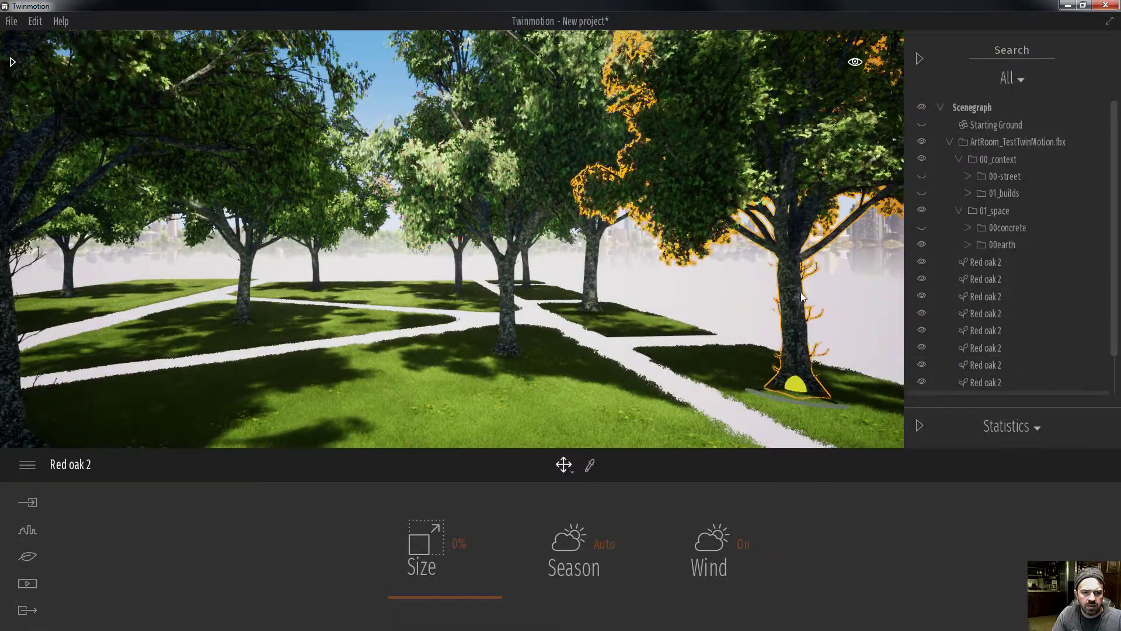
click(591, 263)
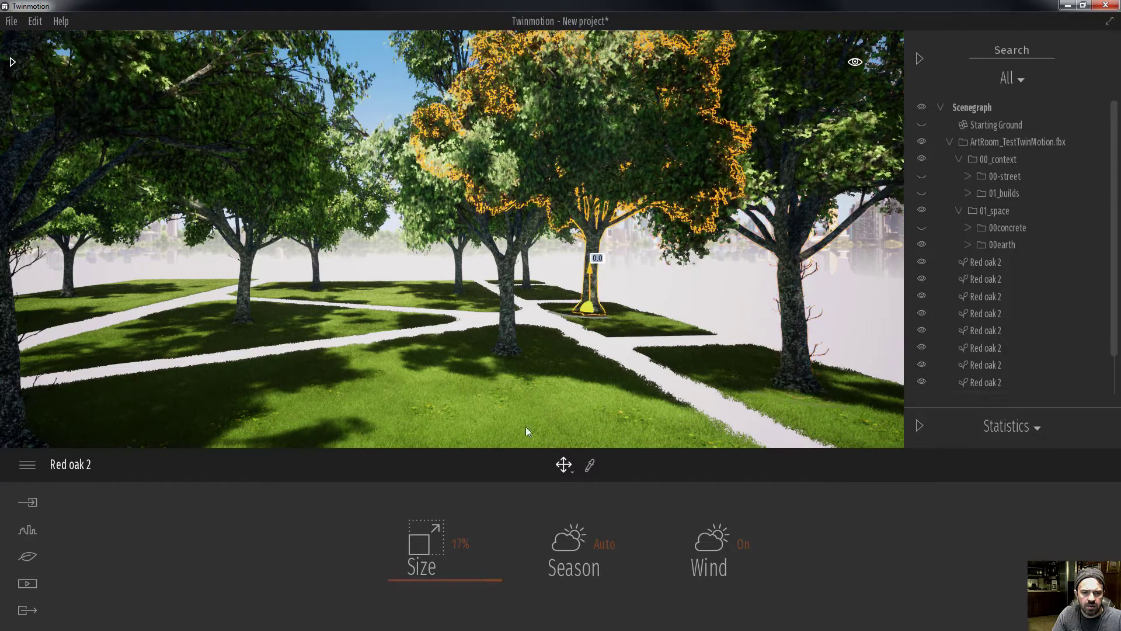
drag(471, 580, 474, 625)
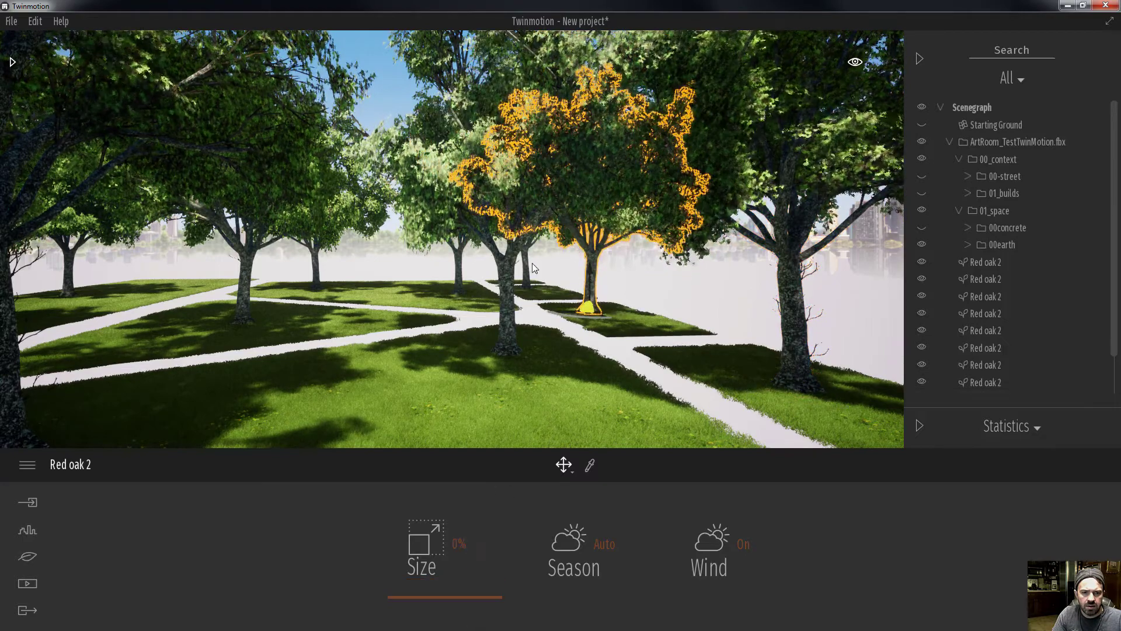
click(648, 292)
right_drag(632, 283, 555, 310)
key(s)
key(w)
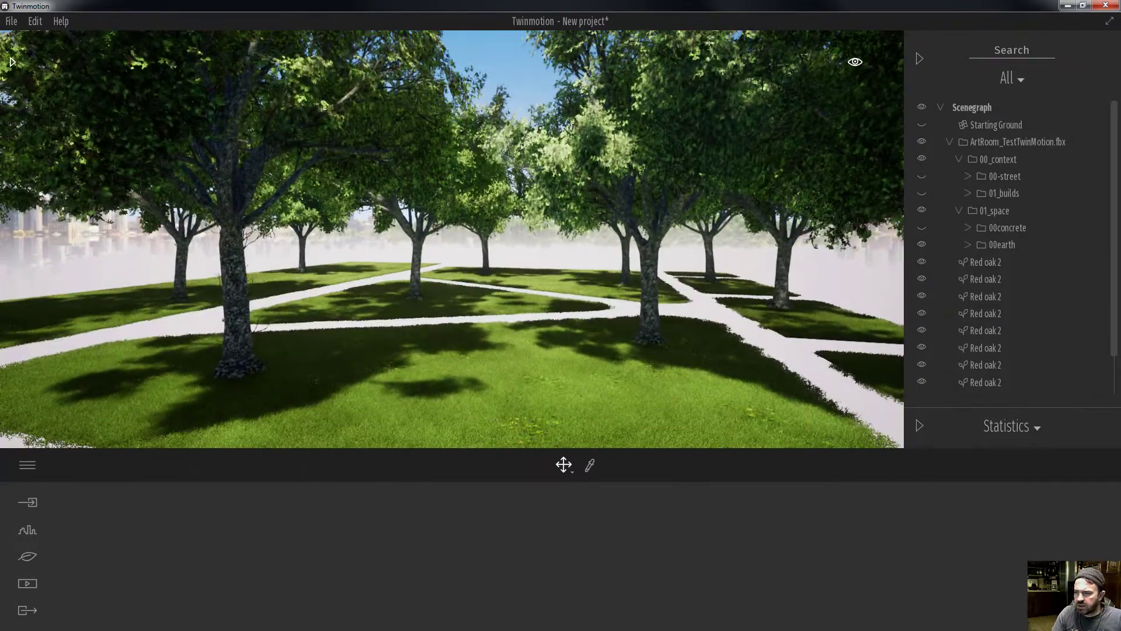
Switch to Rhino and turn off the 01trees layer, leaving the 01plants layer shown
drag(1120, 176, 706, 3)
double_click(717, 8)
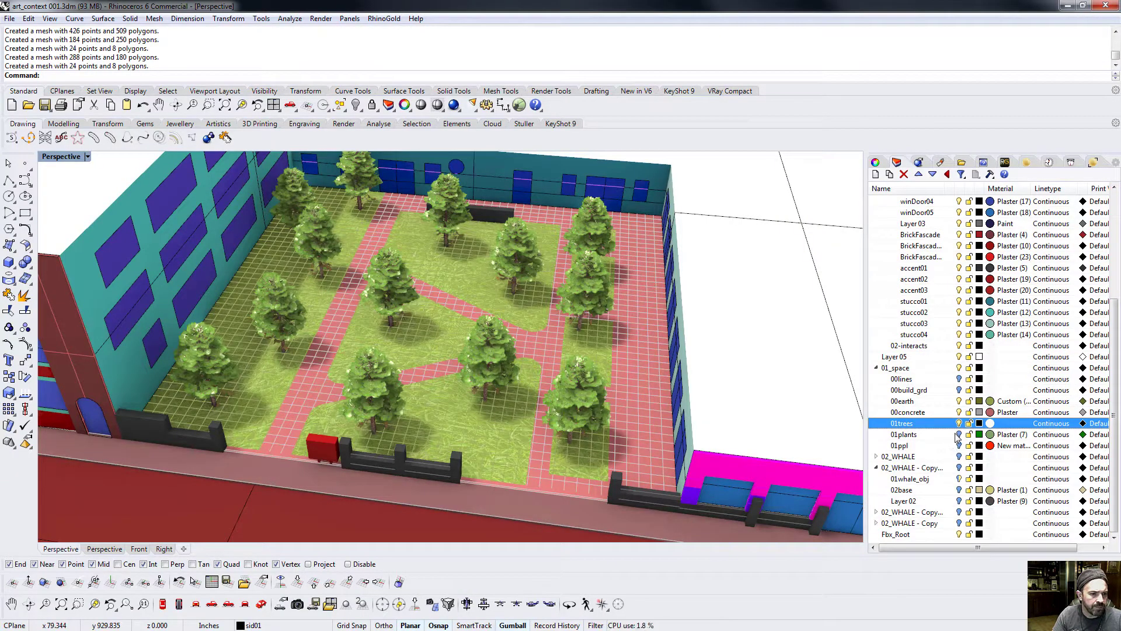
click(958, 423)
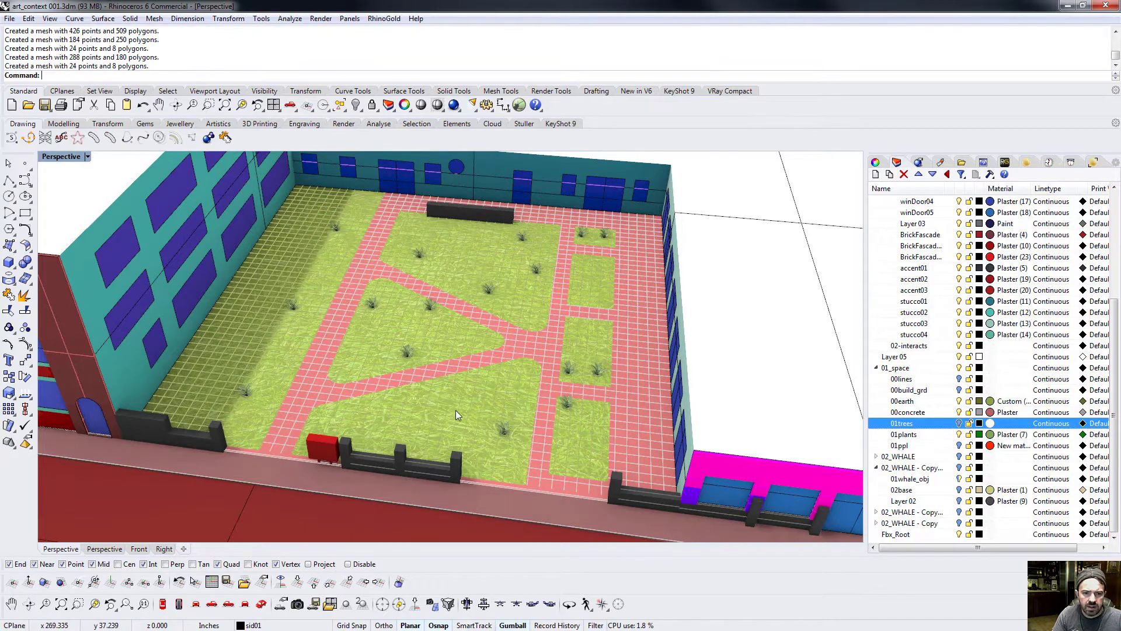
Examine where the plants stand on each grass plot in the Rhino perspective view
right_drag(456, 411, 472, 398)
scroll(473, 396, up, 8)
scroll(472, 392, down, 4)
text(D)
right_drag(457, 349, 459, 342)
key(BackSpace)
text(SetRedrawOff)
right_drag(678, 298, 675, 291)
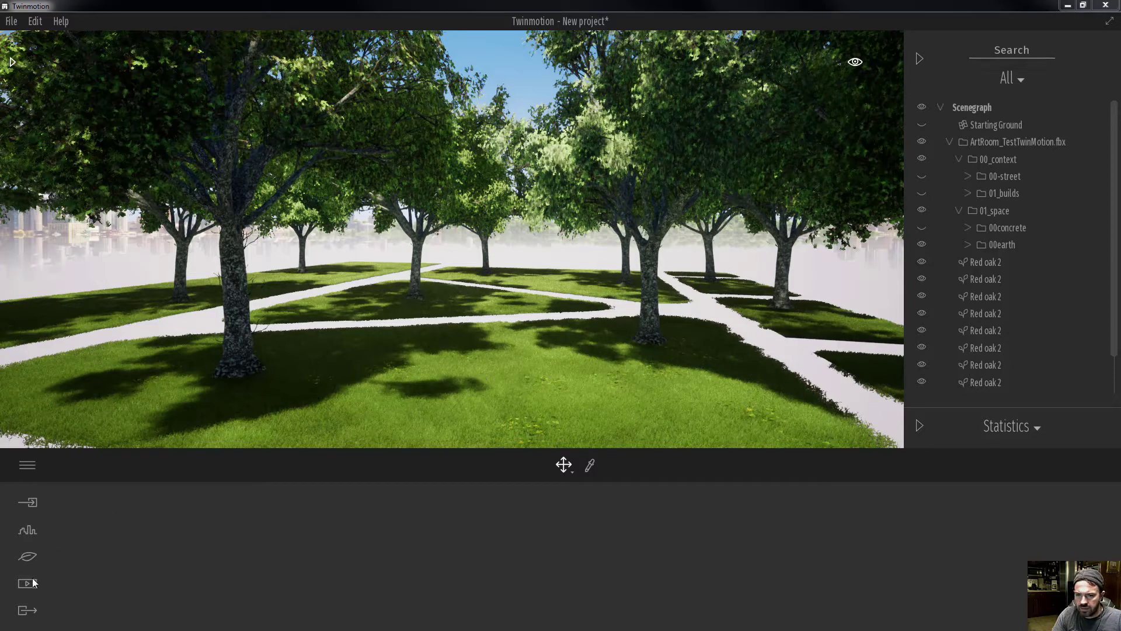
Return to Twinmotion and place an Aloe vera 2 from the Bushes library on the large near plot
click(27, 558)
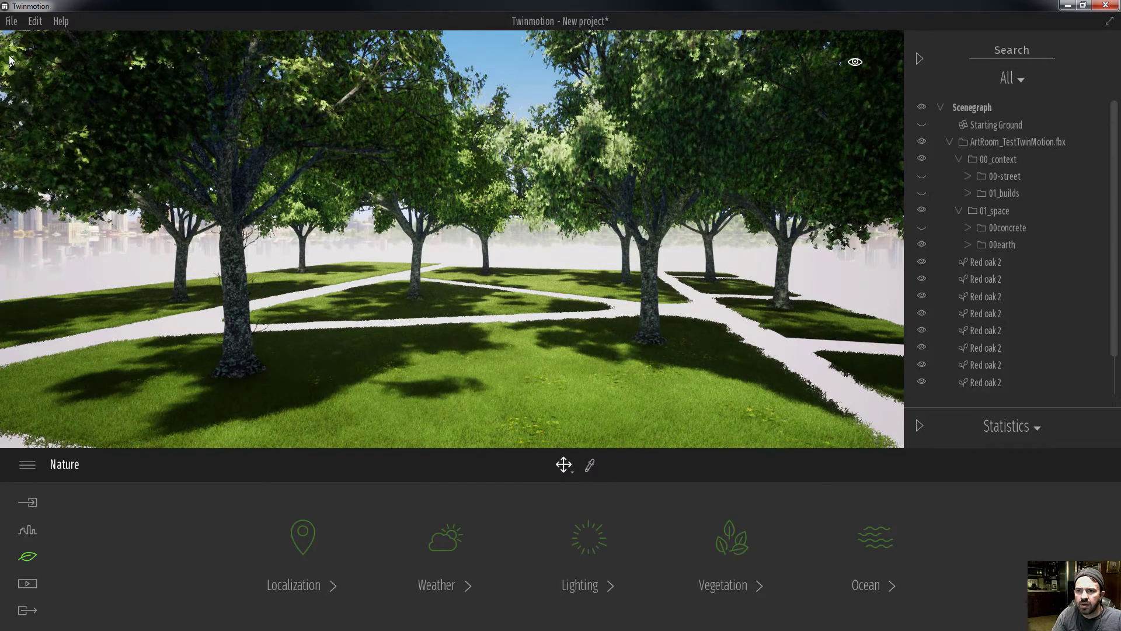
click(9, 58)
click(13, 58)
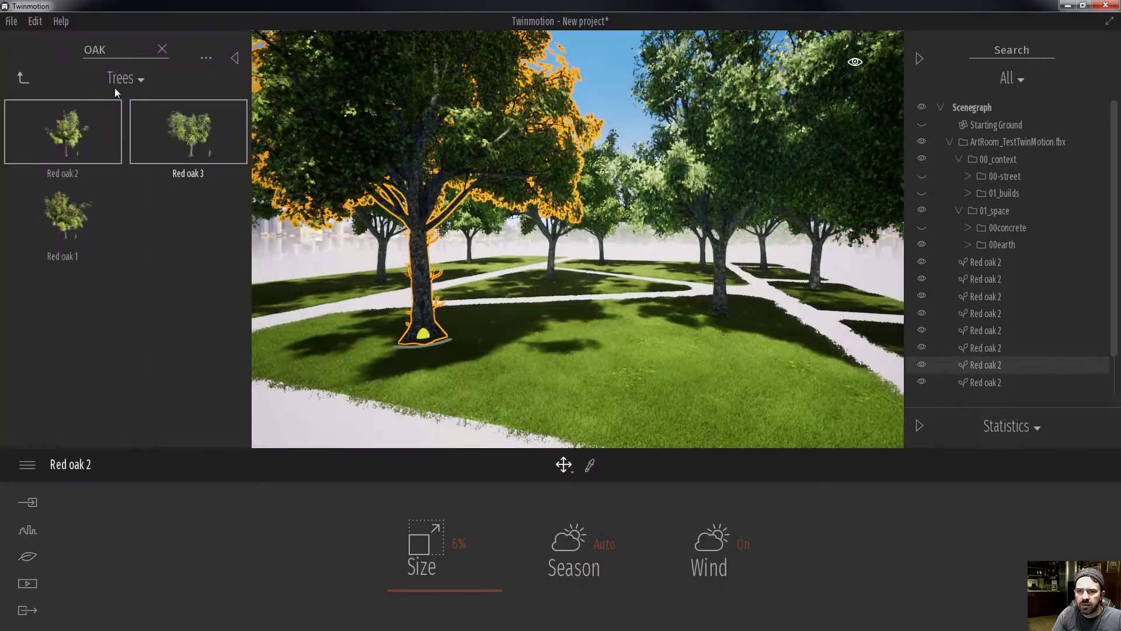
click(18, 78)
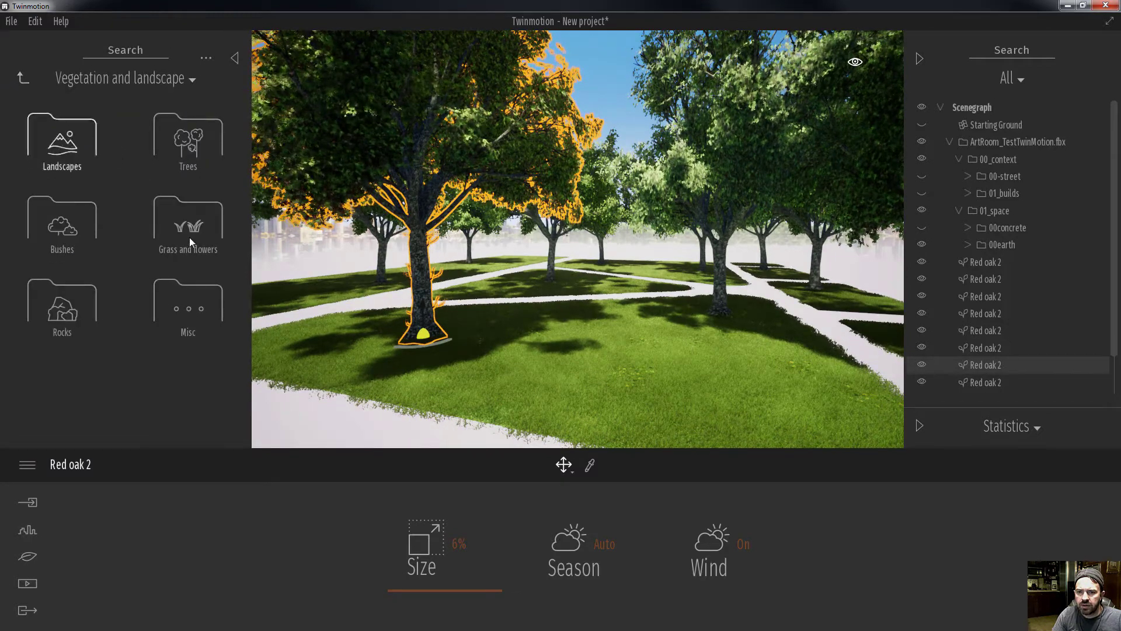
click(80, 230)
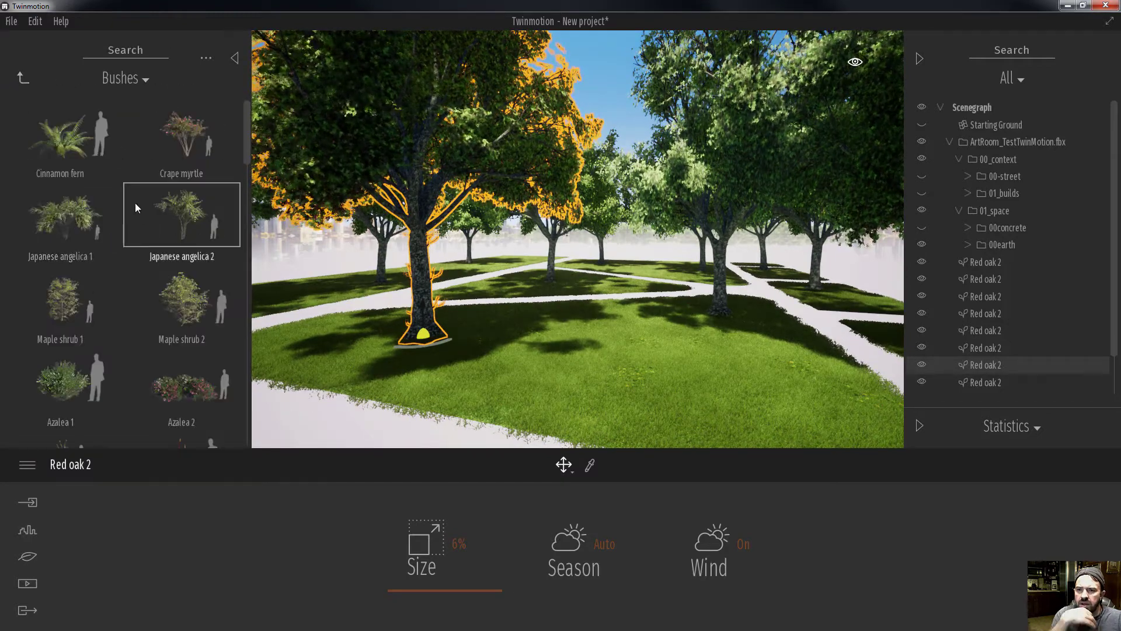
scroll(142, 231, down, 3)
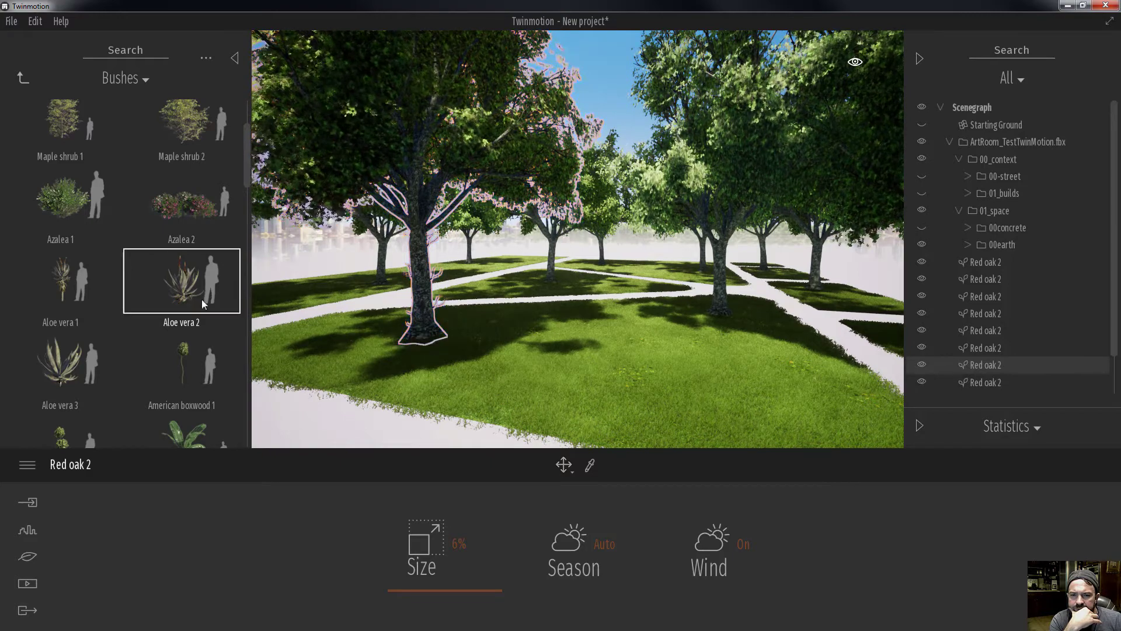
drag(478, 351, 723, 393)
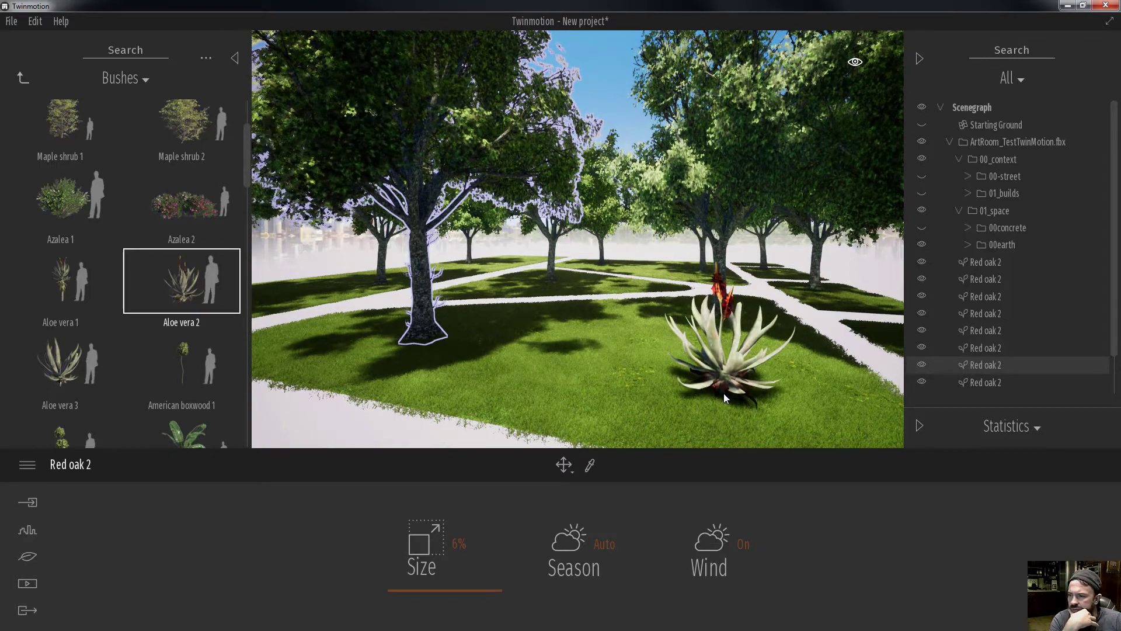
click(725, 394)
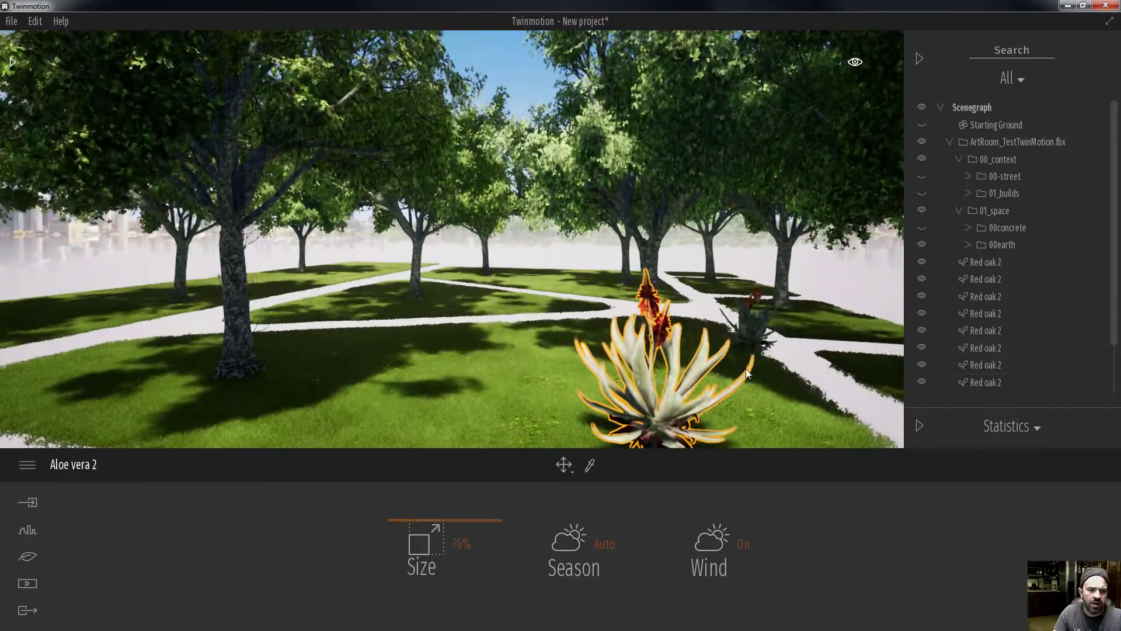
Place an Aloe vera 2 at the far path-side corner of the nearest small rectangular plot
key(d)
key(w)
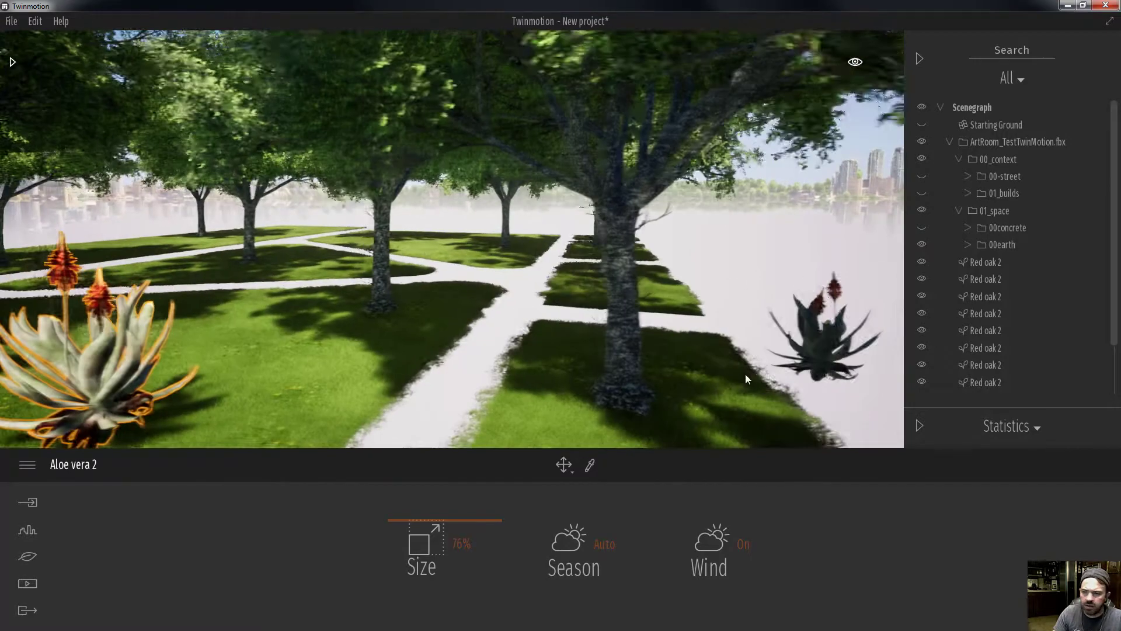
key(a)
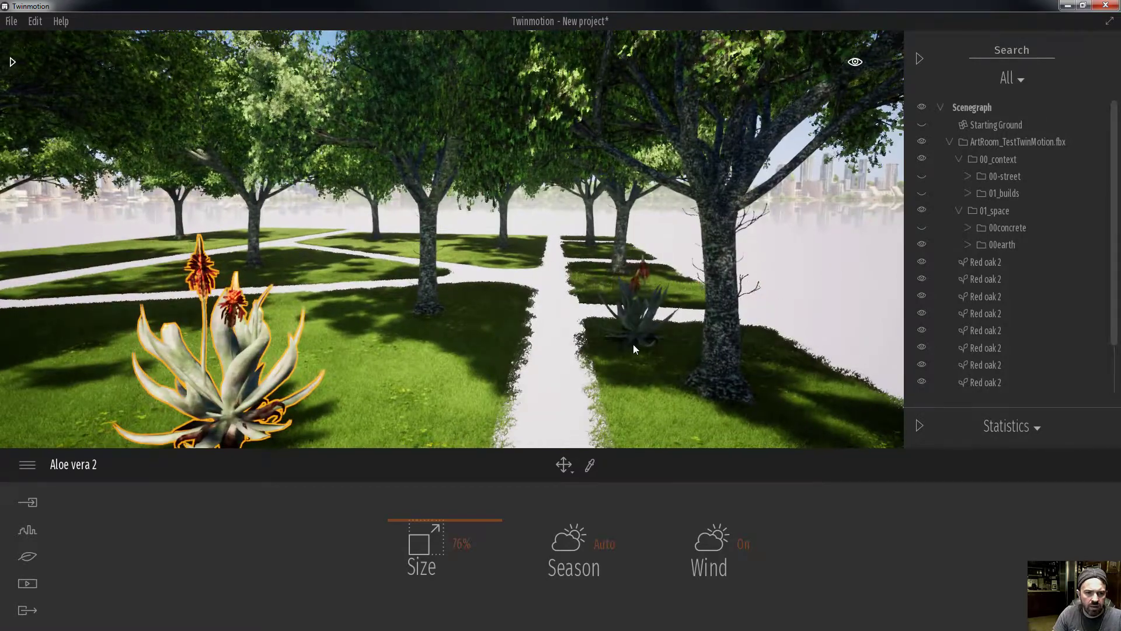
click(629, 345)
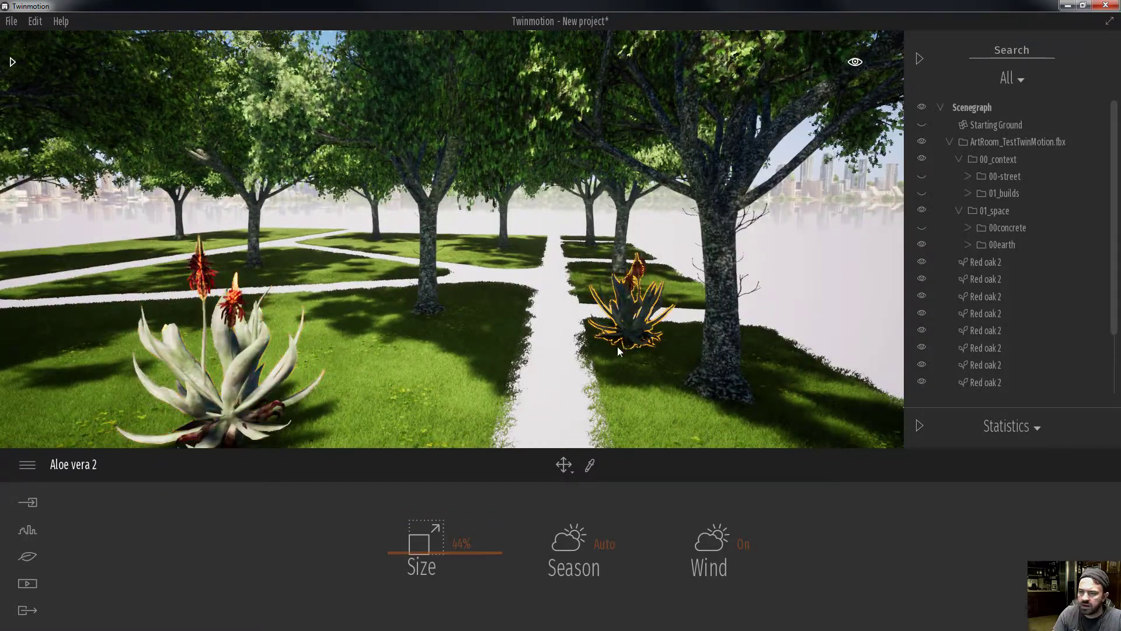
Place two Aloe vera 2 plants close together along the near edge of the second small rectangular plot
key(s)
key(d)
key(w)
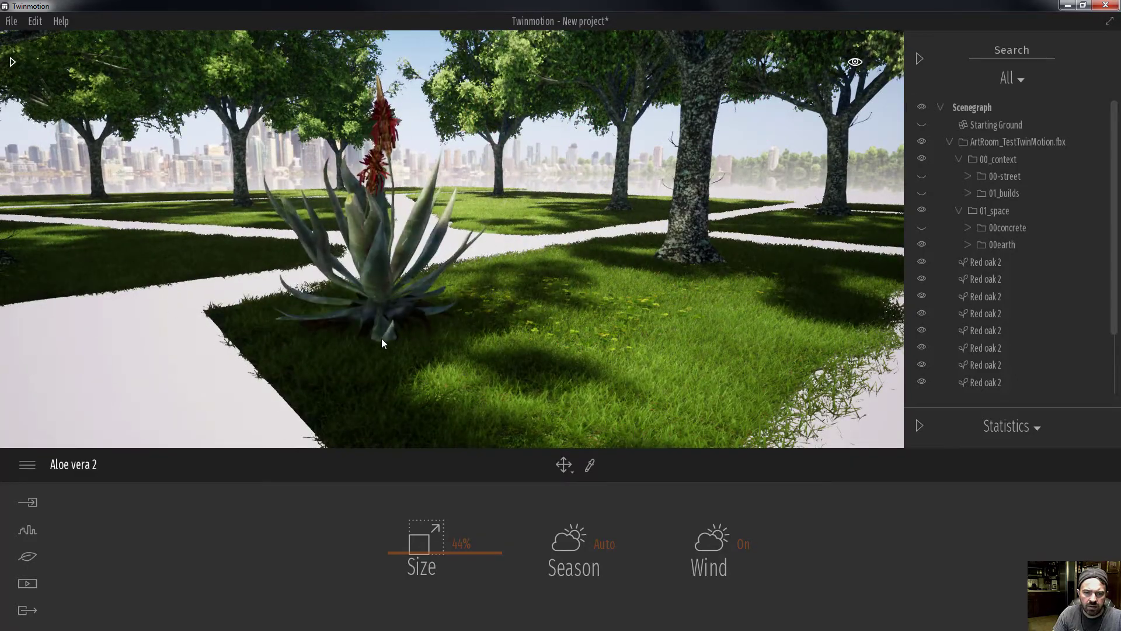
click(381, 338)
key(s)
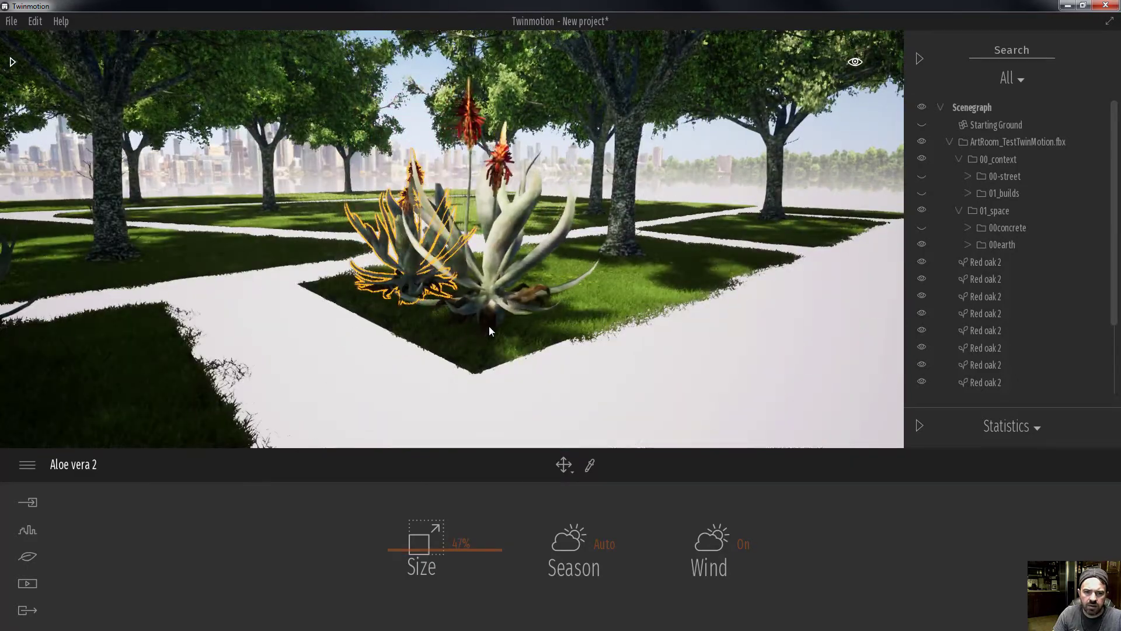
click(517, 304)
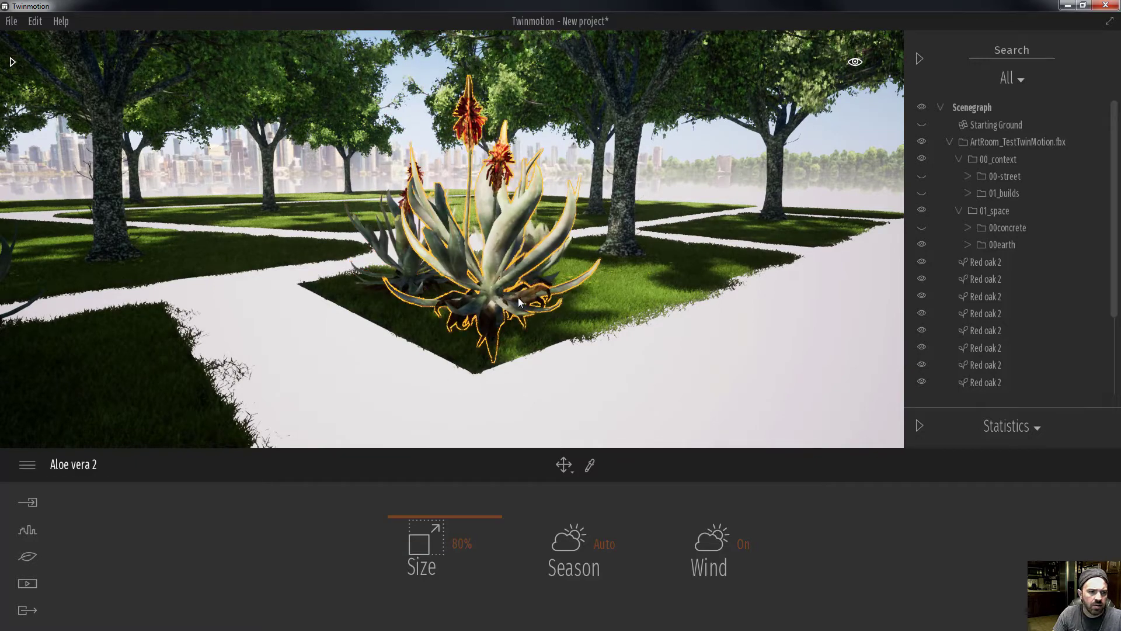
Place two Aloe vera 2 plants next to each other on the end small rectangular plot
key(d)
key(w)
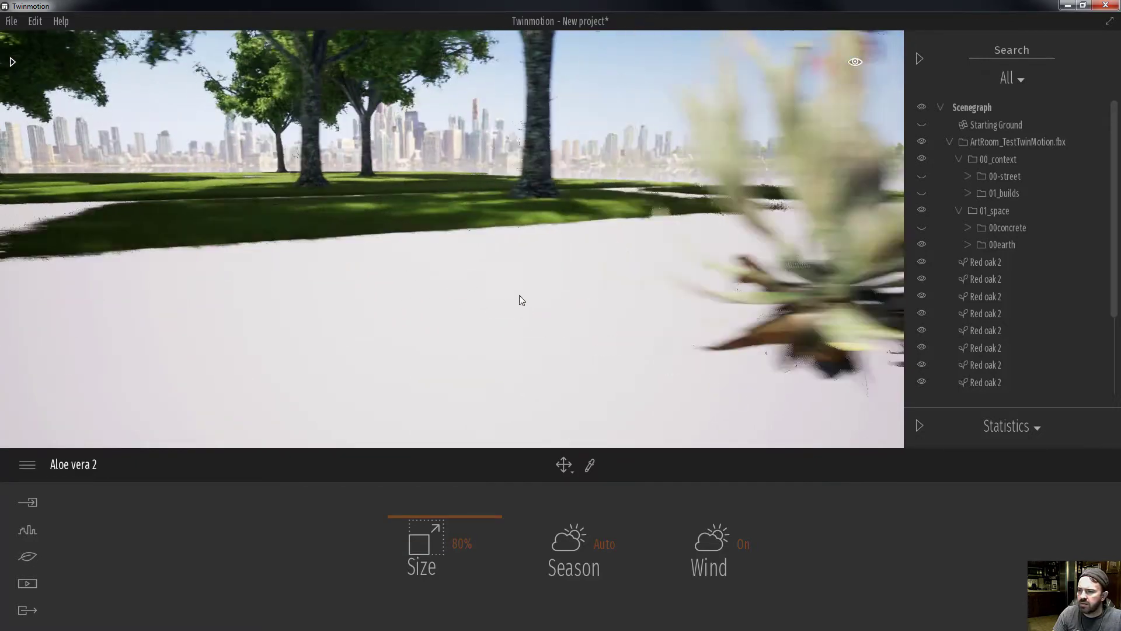
right_drag(520, 297, 497, 301)
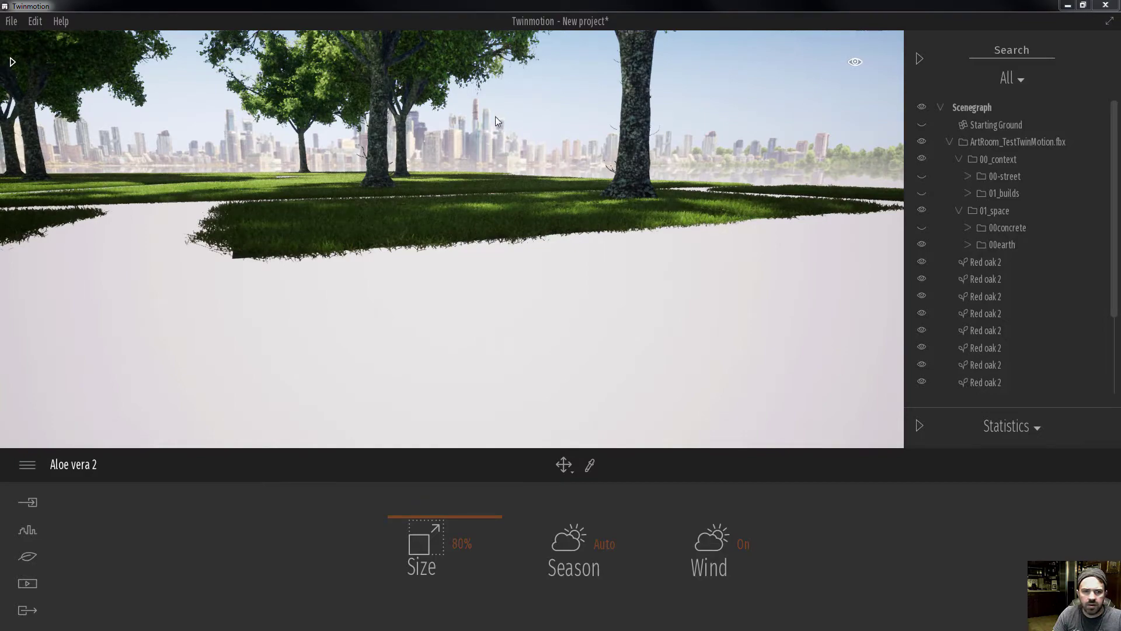
key(d)
key(q)
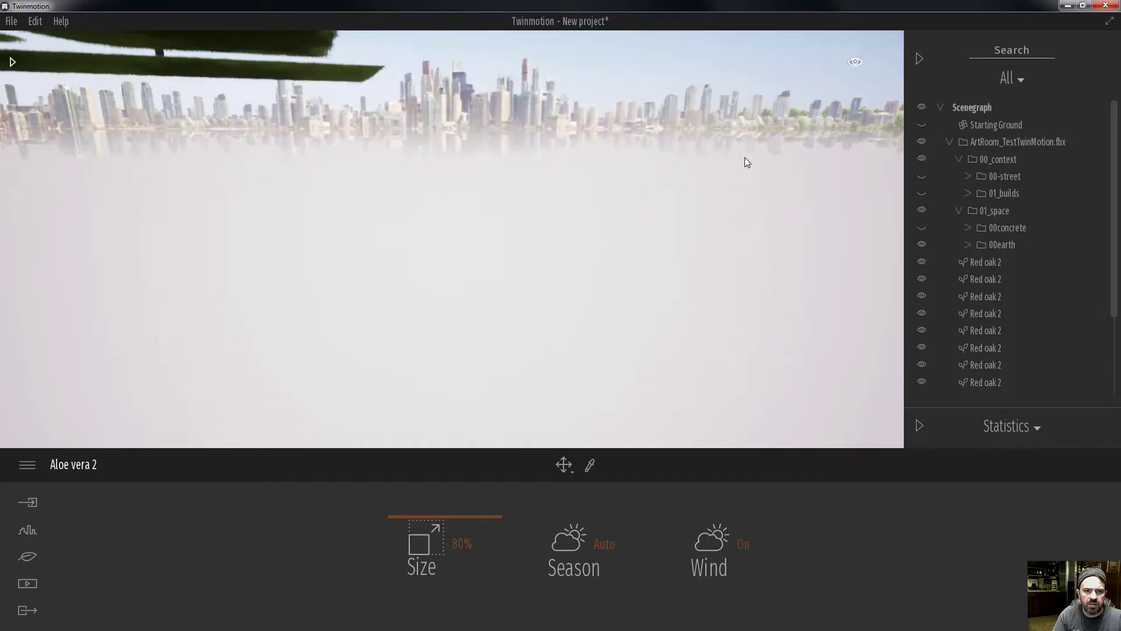
key(e)
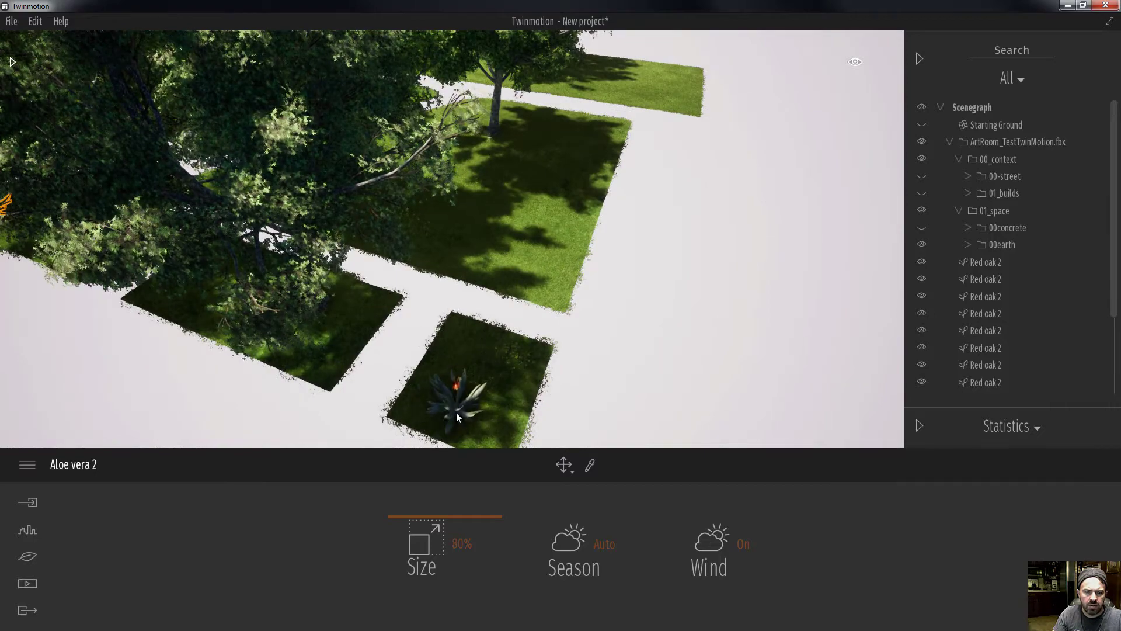
click(457, 413)
click(482, 361)
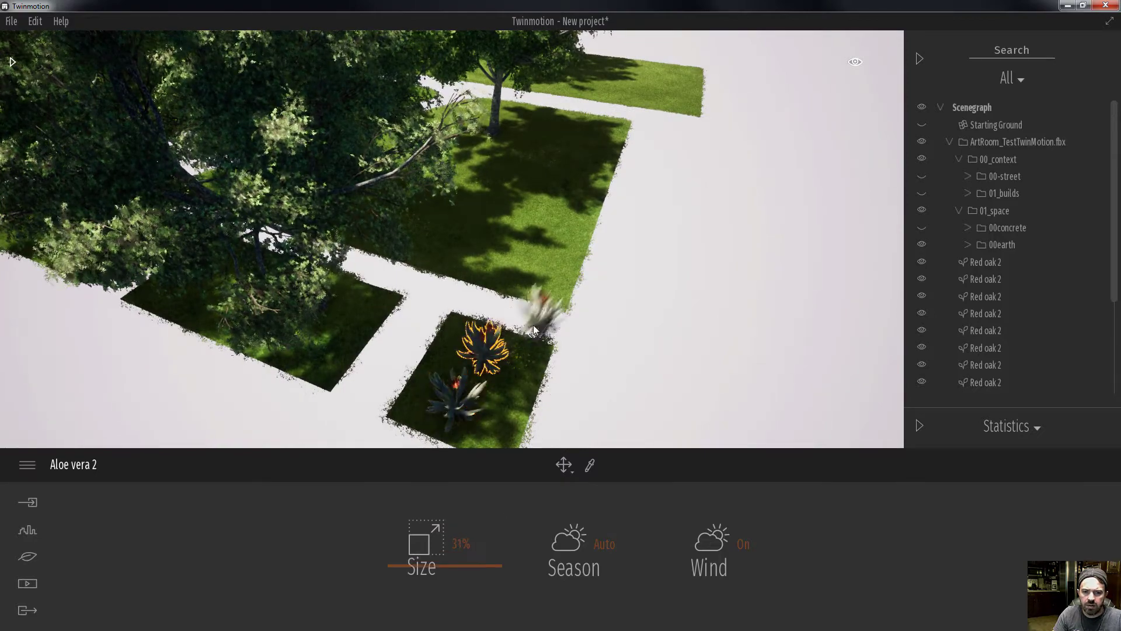
Place three Aloe vera 2 plants across the large plot beside the end rectangular plot, one between its oak and the diagonal path
key(w)
key(d)
mouse_move(535, 325)
right_down()
mouse_move(520, 320)
mouse_move(535, 324)
right_up()
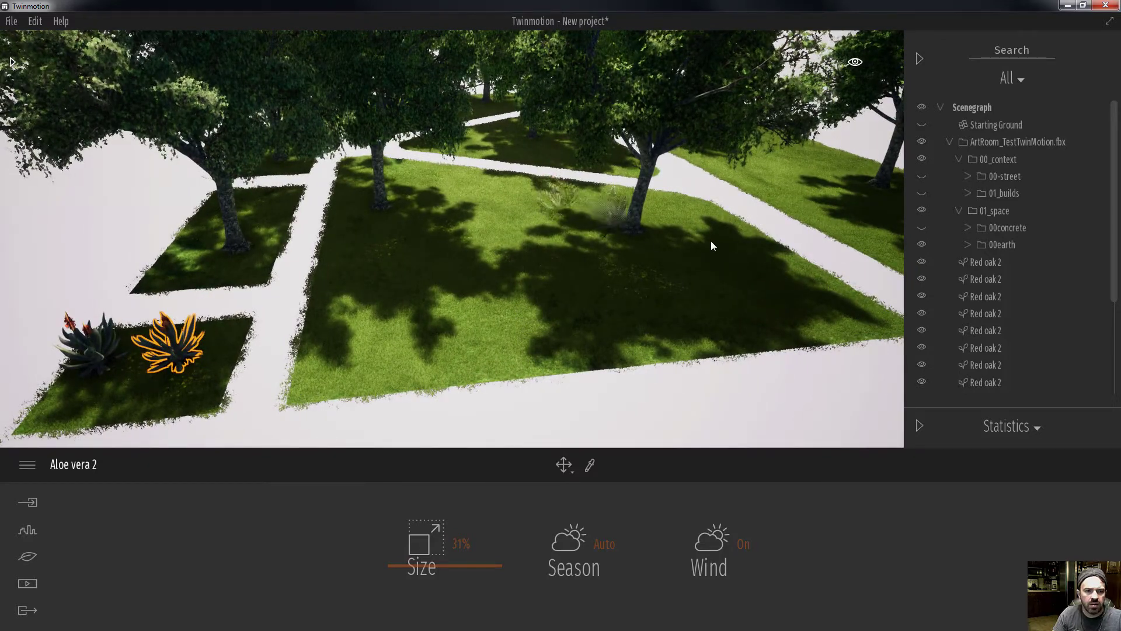
click(691, 221)
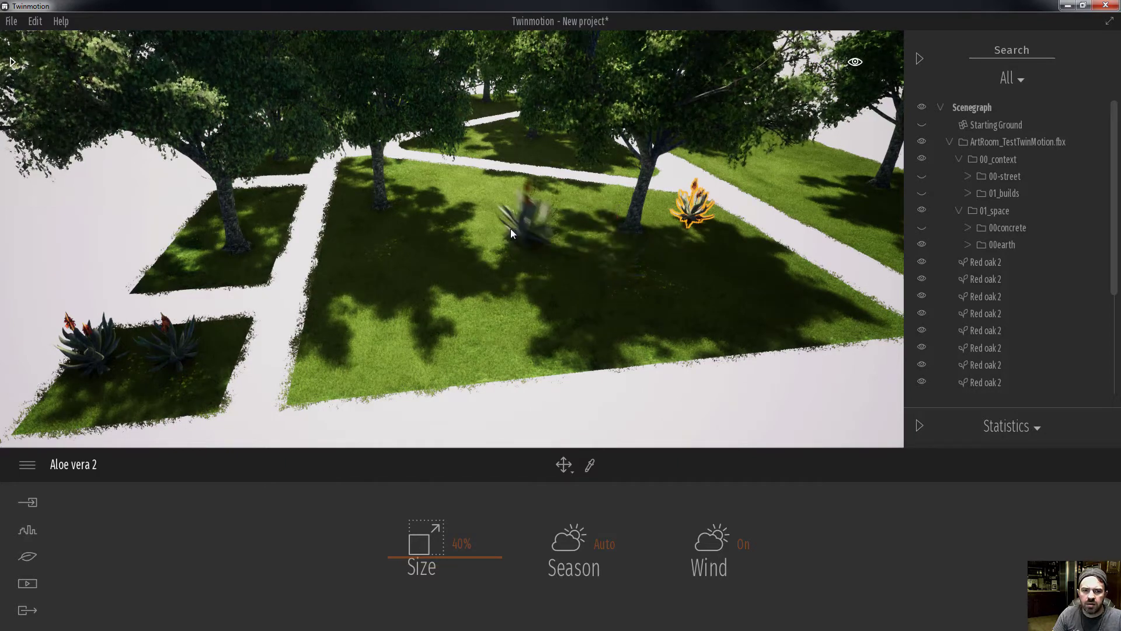
click(505, 222)
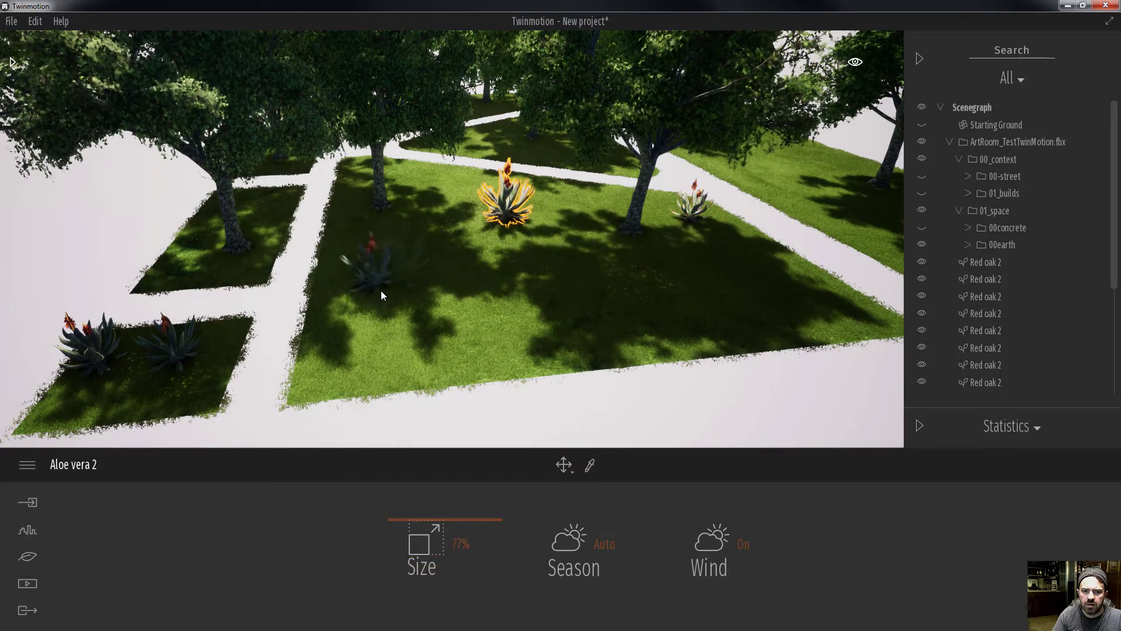
click(389, 287)
Place two Aloe vera 2 plants on the long strip plot, one beside the first oak's shadow and one between the next two oaks
key(d)
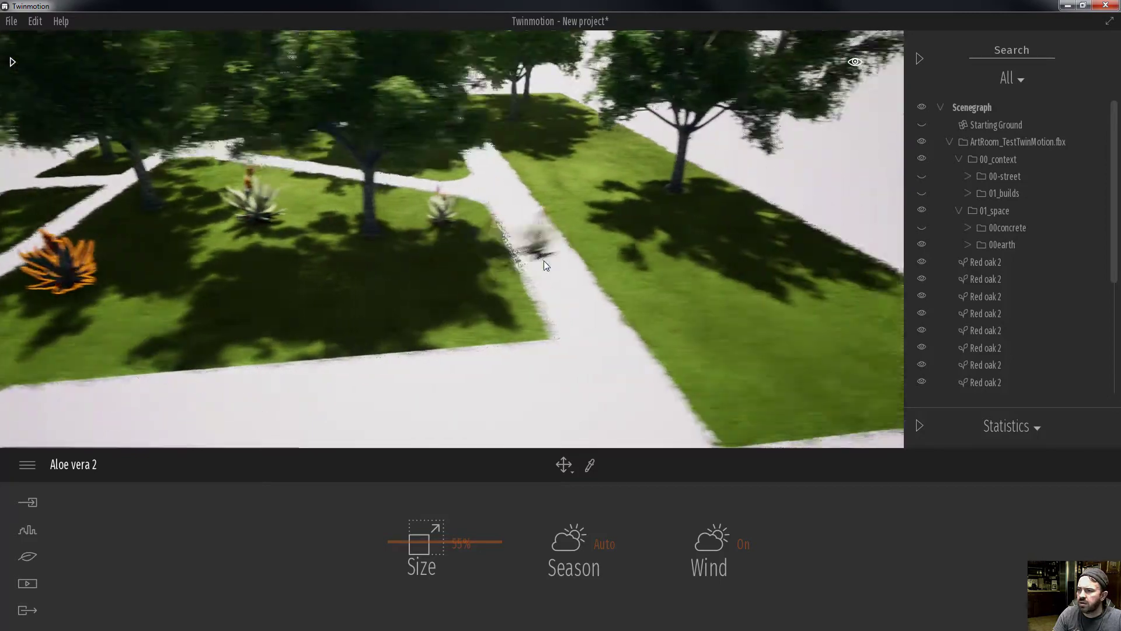
key(d)
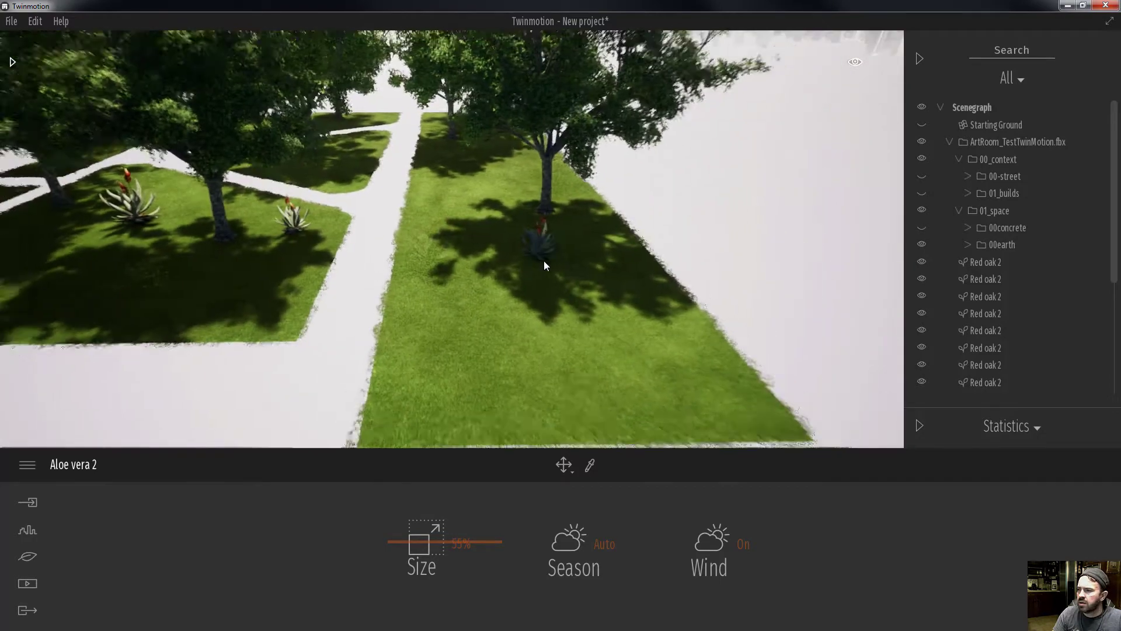
click(457, 270)
key(d)
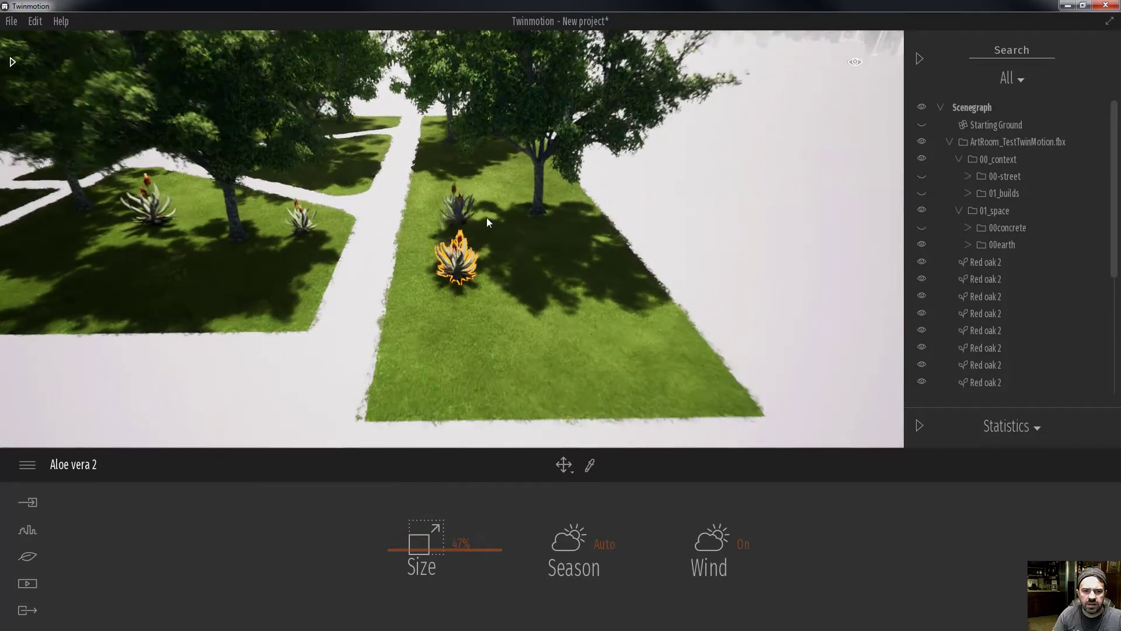
key(a)
right_drag(459, 222, 459, 222)
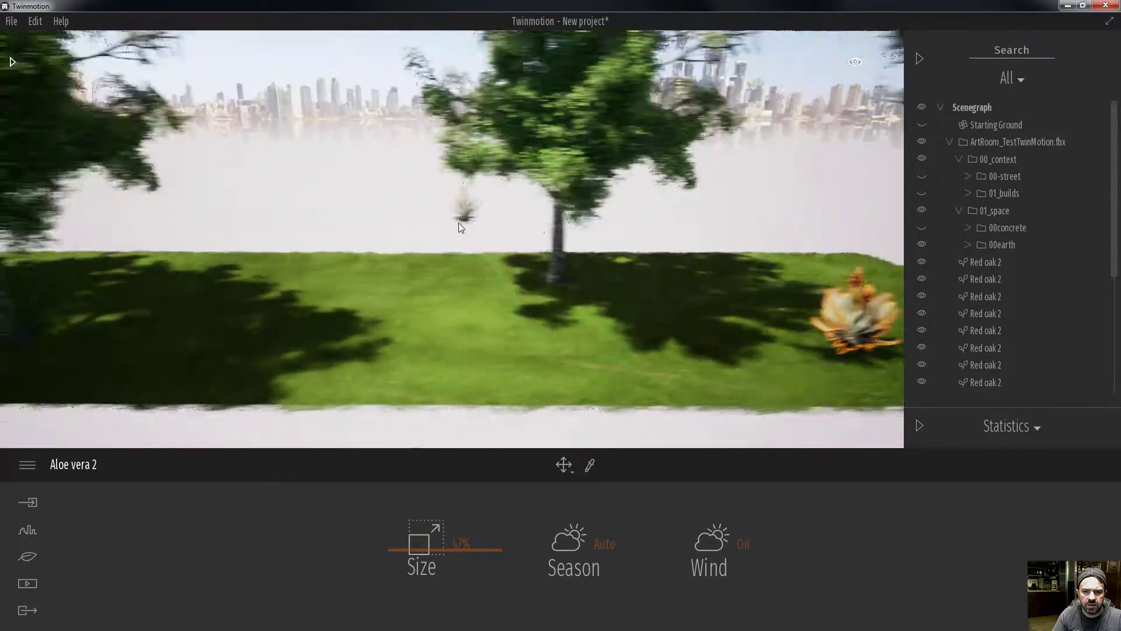
key(w)
right_drag(463, 319, 462, 319)
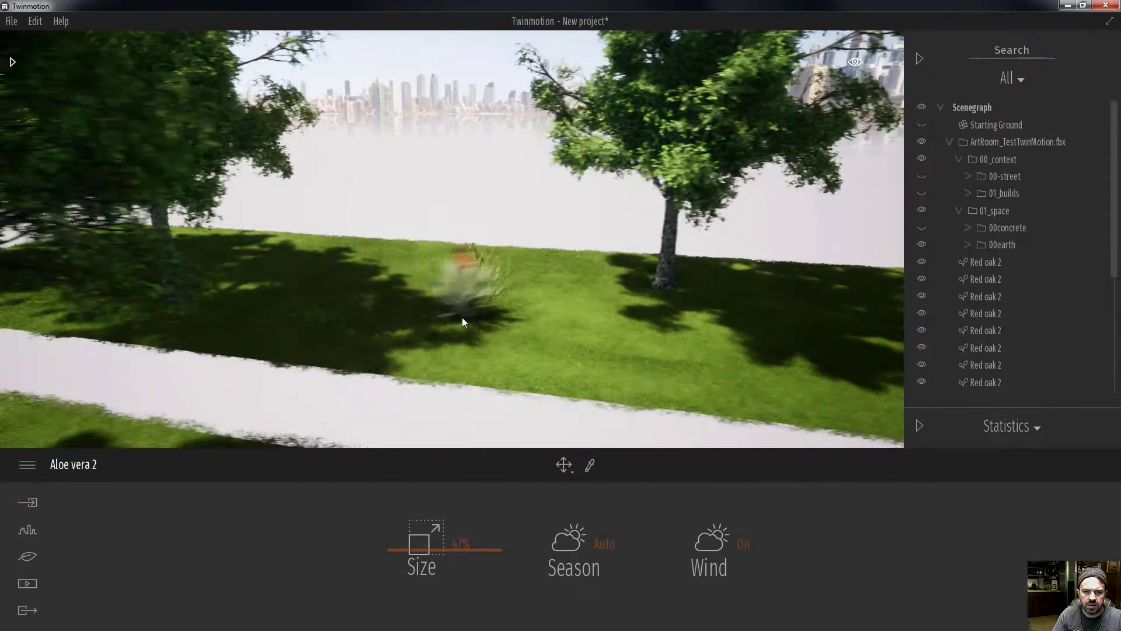
click(423, 336)
Place another Aloe vera 2 near the path edge at the opposite end of the long strip plot
key(a)
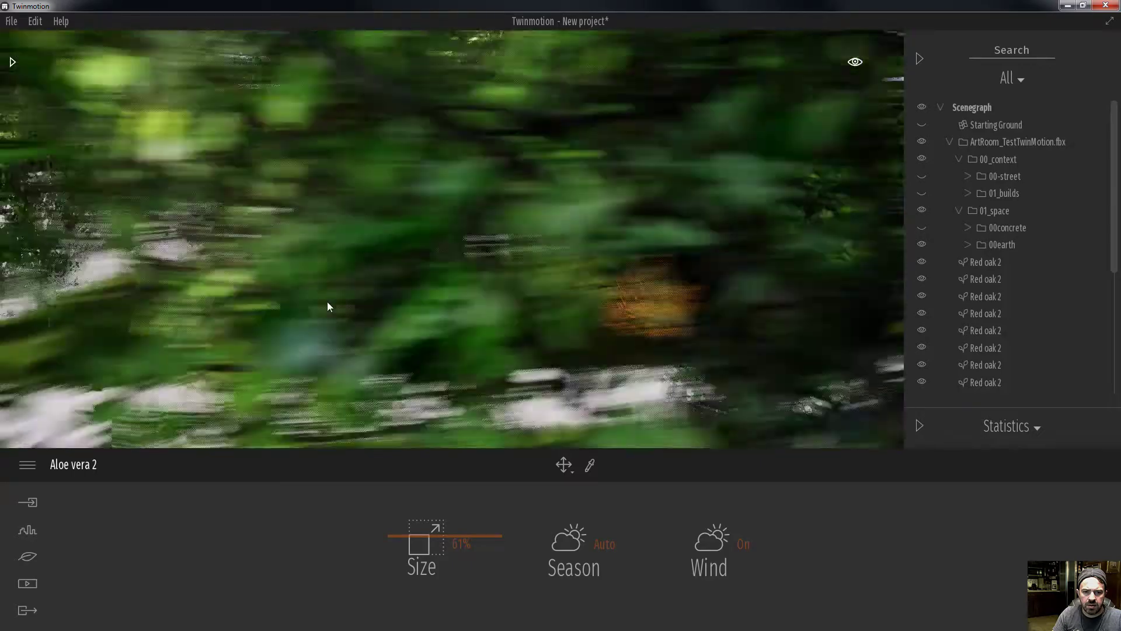
key(d)
key(s)
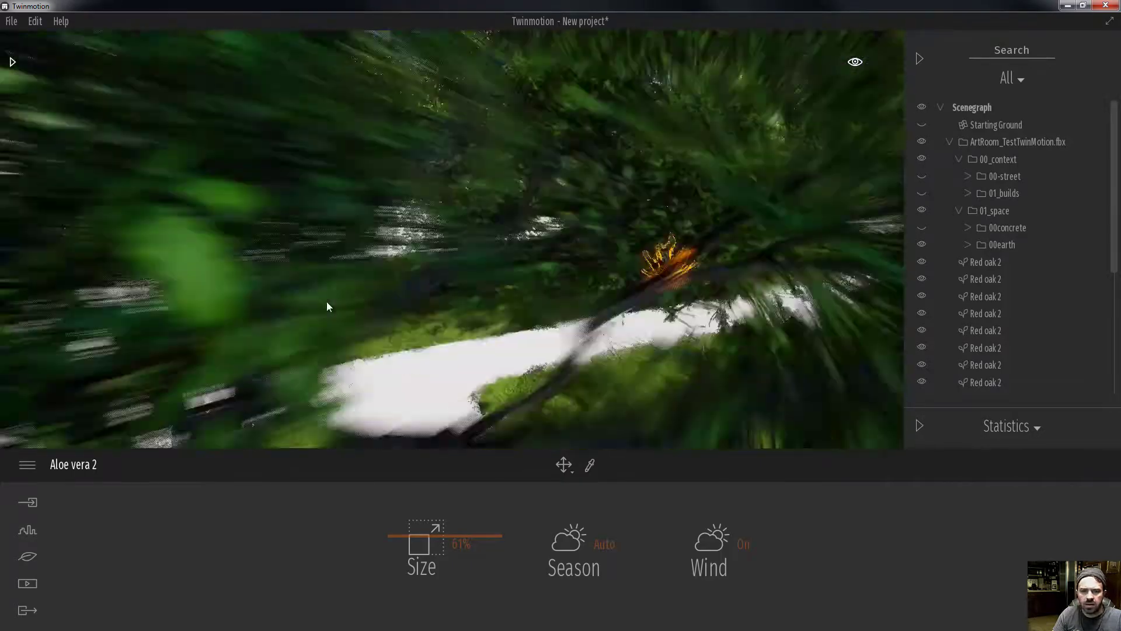
key(a)
key(s)
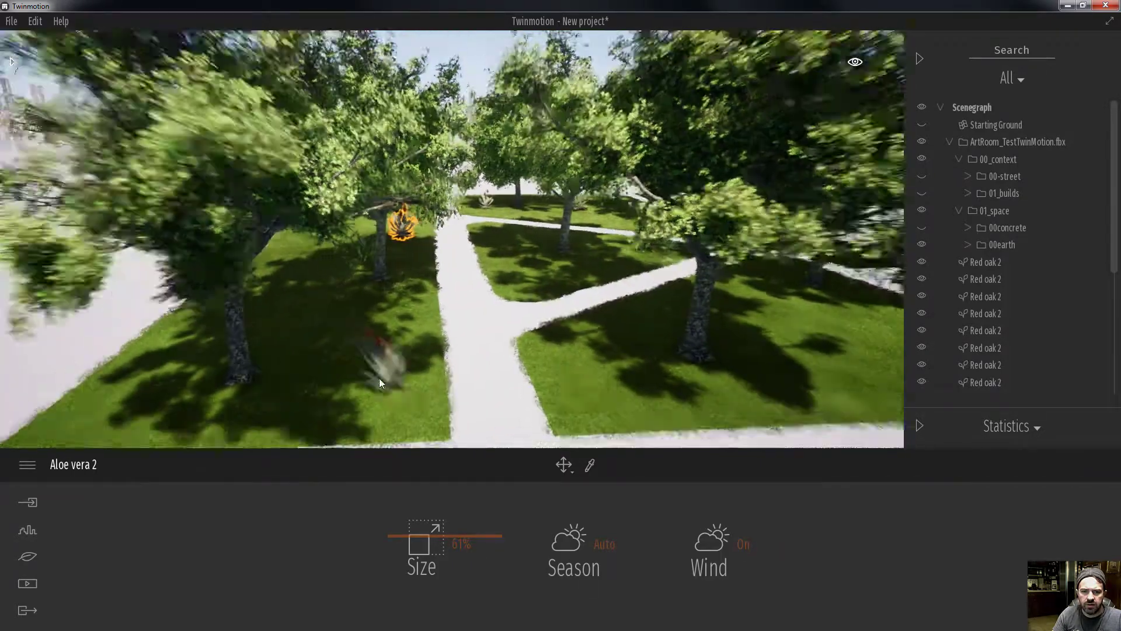
click(382, 367)
Place an Aloe vera 2 near the rounded corner of the central triangular plot, beside its oak
key(d)
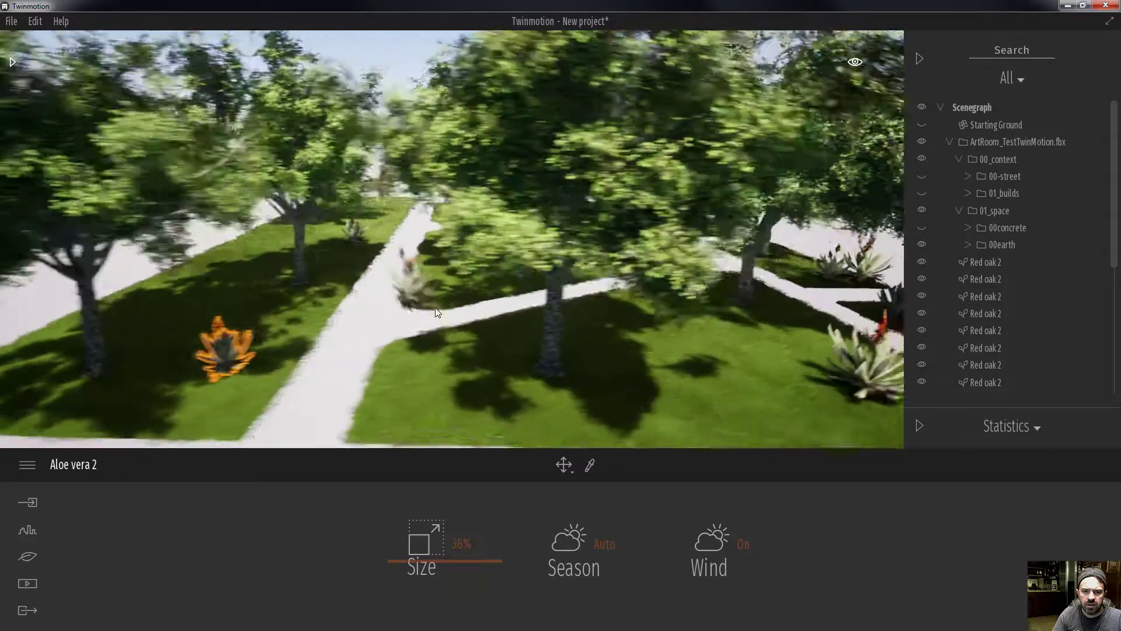
key(s)
key(w)
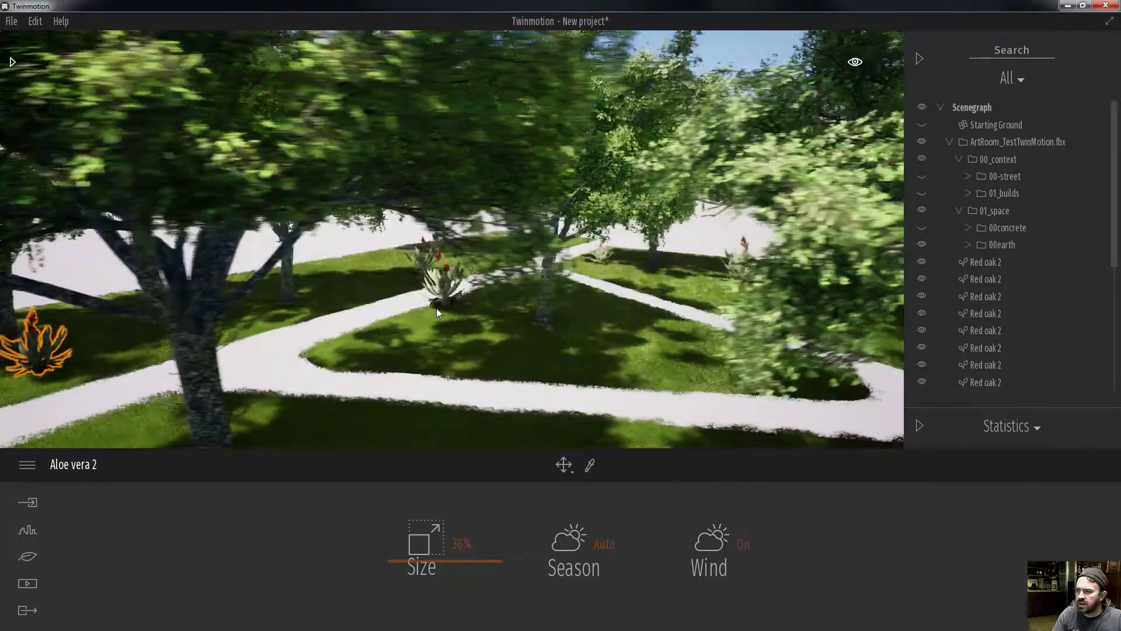
key(d)
key(w)
click(310, 363)
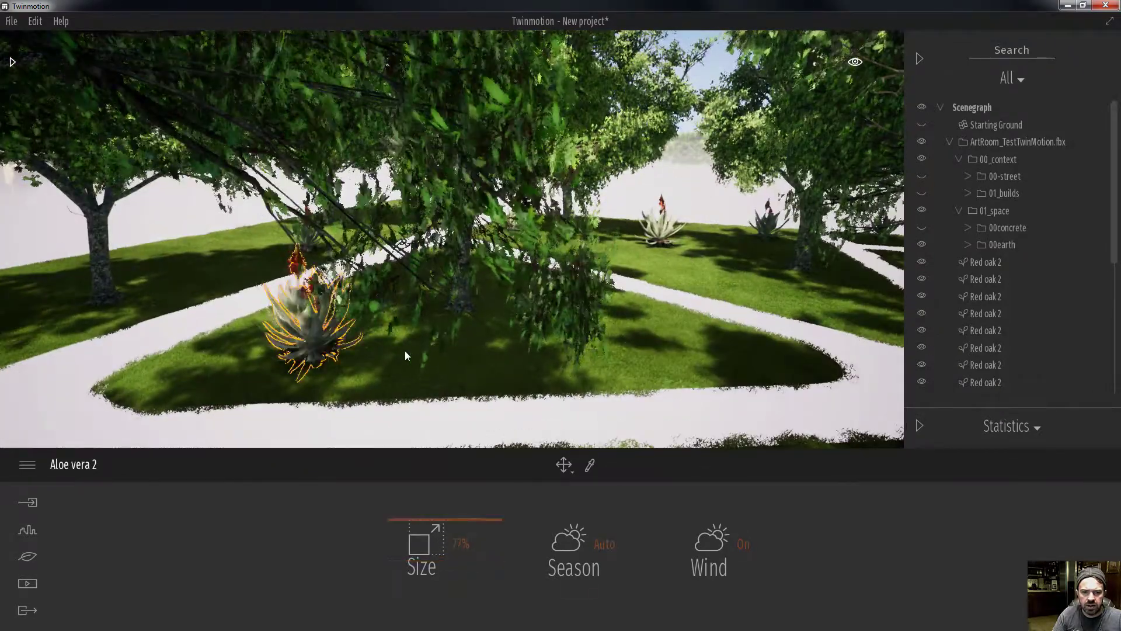
Place a second Aloe vera 2 on the other side of the oak in the central triangular plot
key(d)
key(w)
right_drag(404, 349, 425, 352)
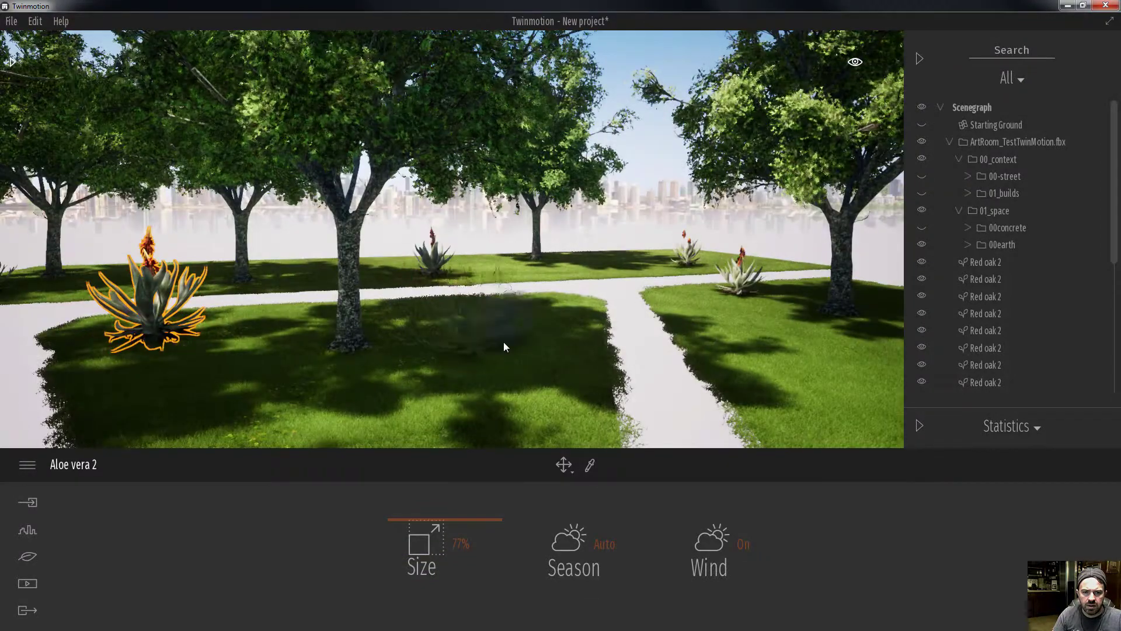
click(506, 330)
Rotate the second Red oak 2 on the long strip plot, just behind the aloe, to vary its orientation
key(a)
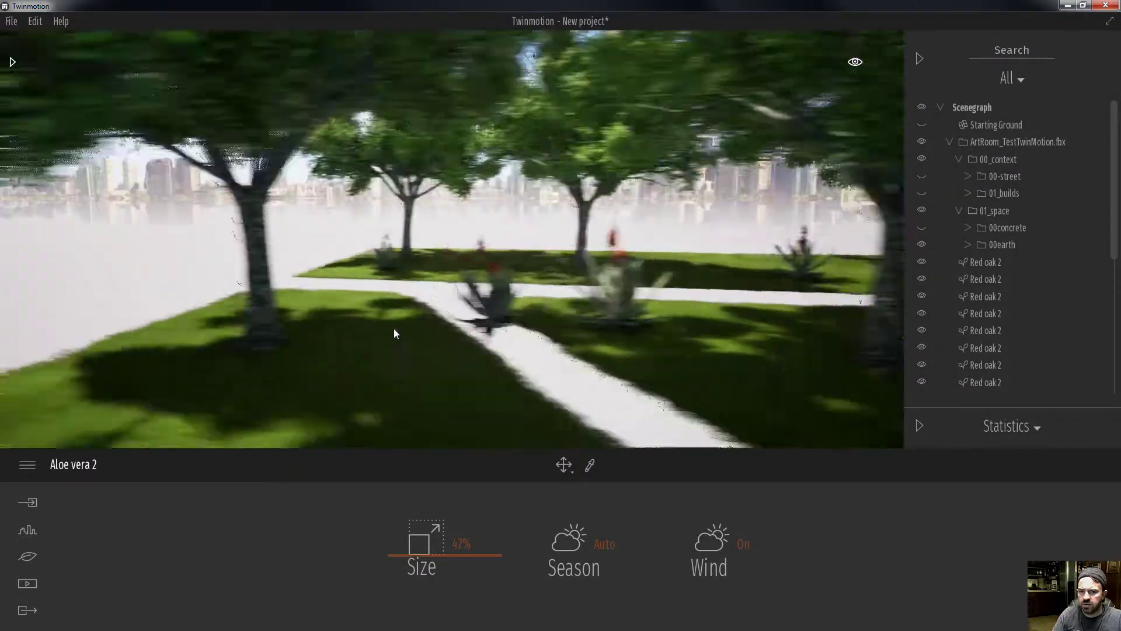
right_drag(415, 330, 395, 329)
key(s)
key(a)
right_drag(397, 328, 396, 328)
key(w)
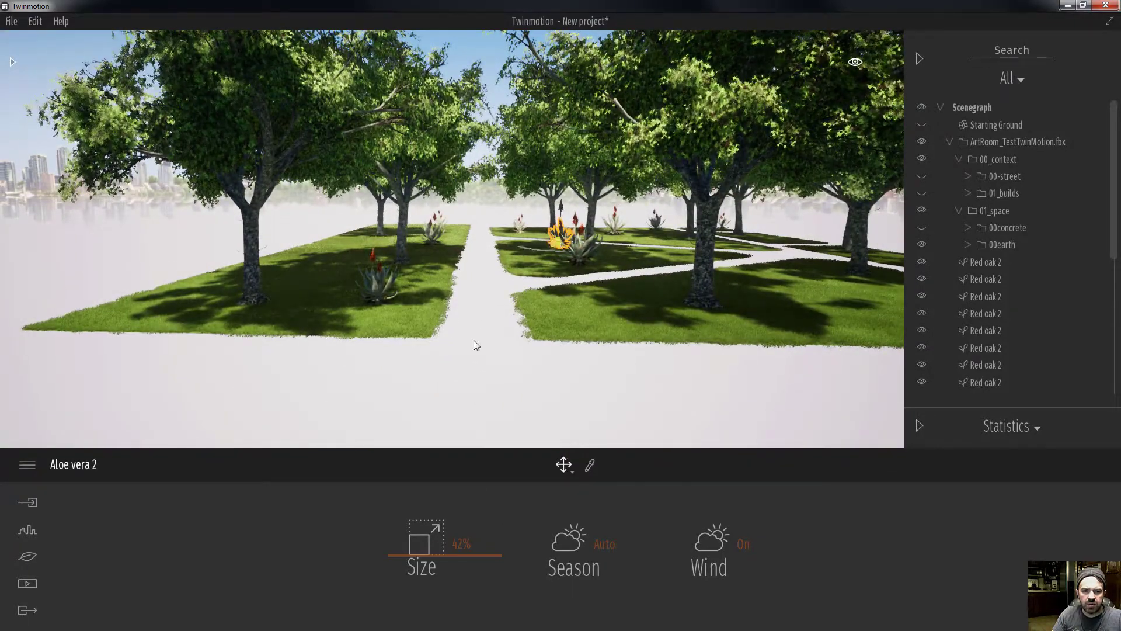
click(402, 232)
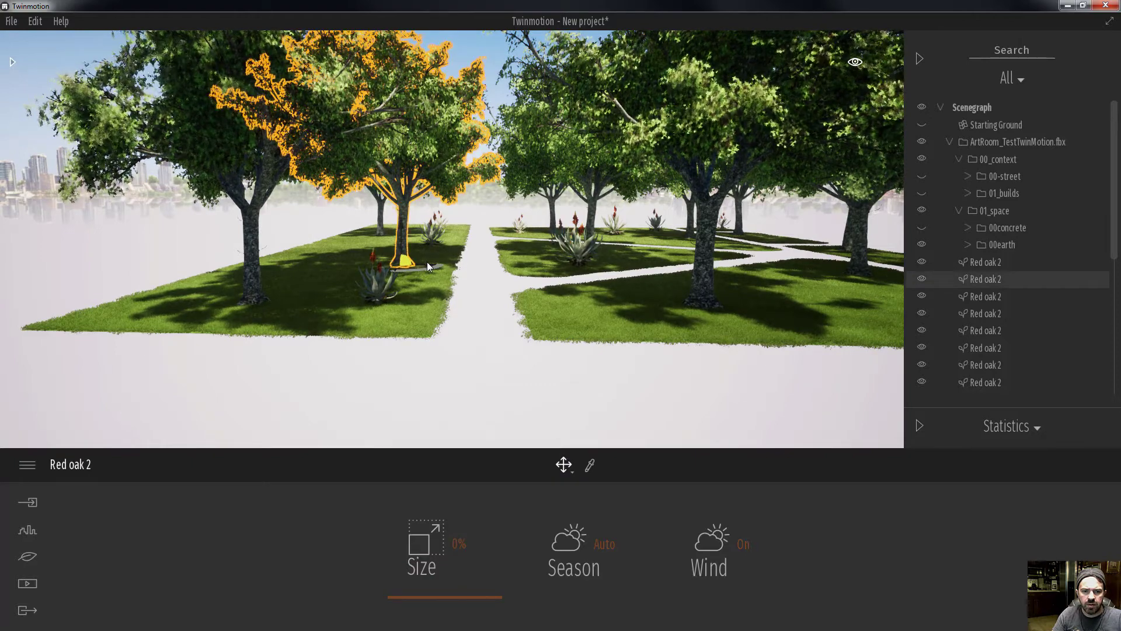
drag(429, 264, 342, 261)
Shift the front Red oak 2 on the neighbouring wide plot slightly toward the path beside the strip plot
middle_drag(704, 304, 500, 305)
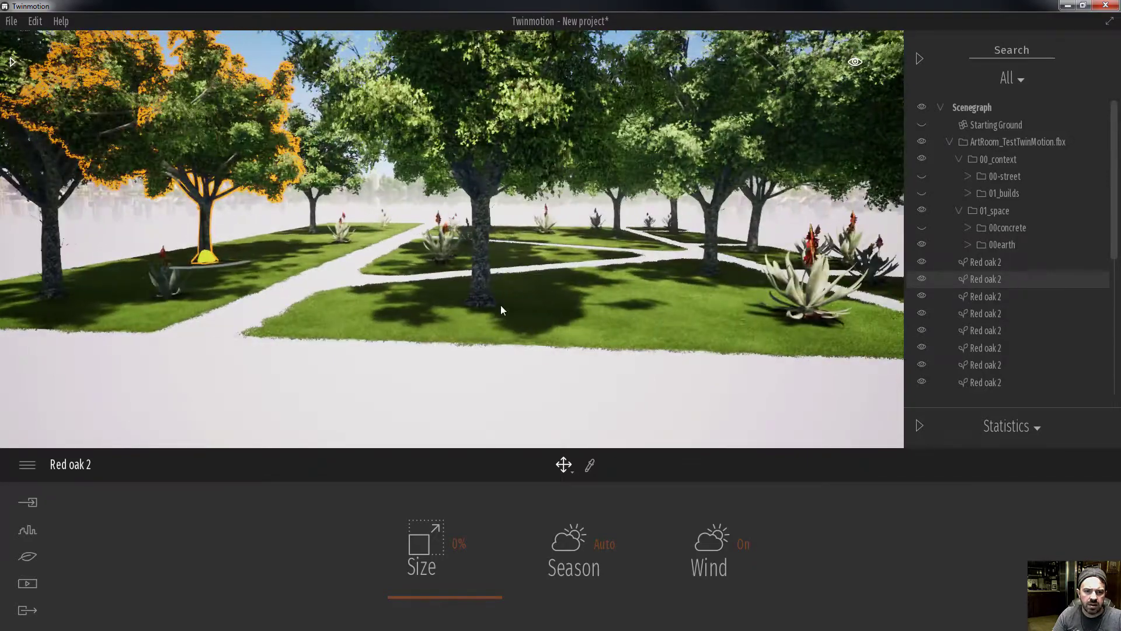
click(489, 304)
drag(524, 306, 469, 306)
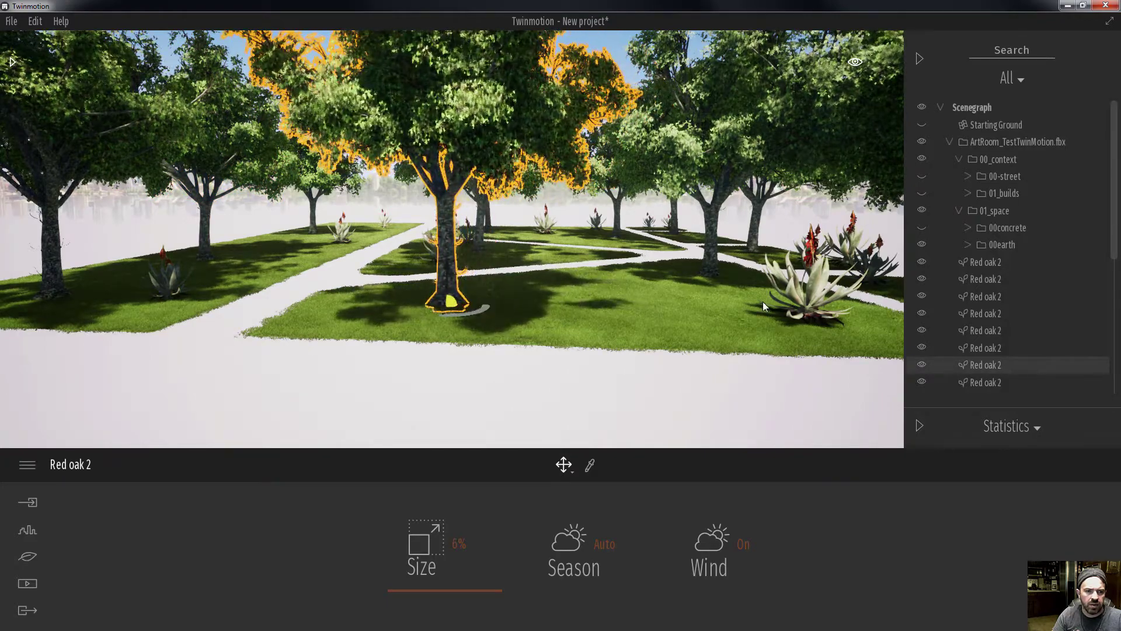
middle_drag(763, 302, 514, 303)
right_drag(468, 303, 263, 301)
key(w)
key(d)
key(s)
key(d)
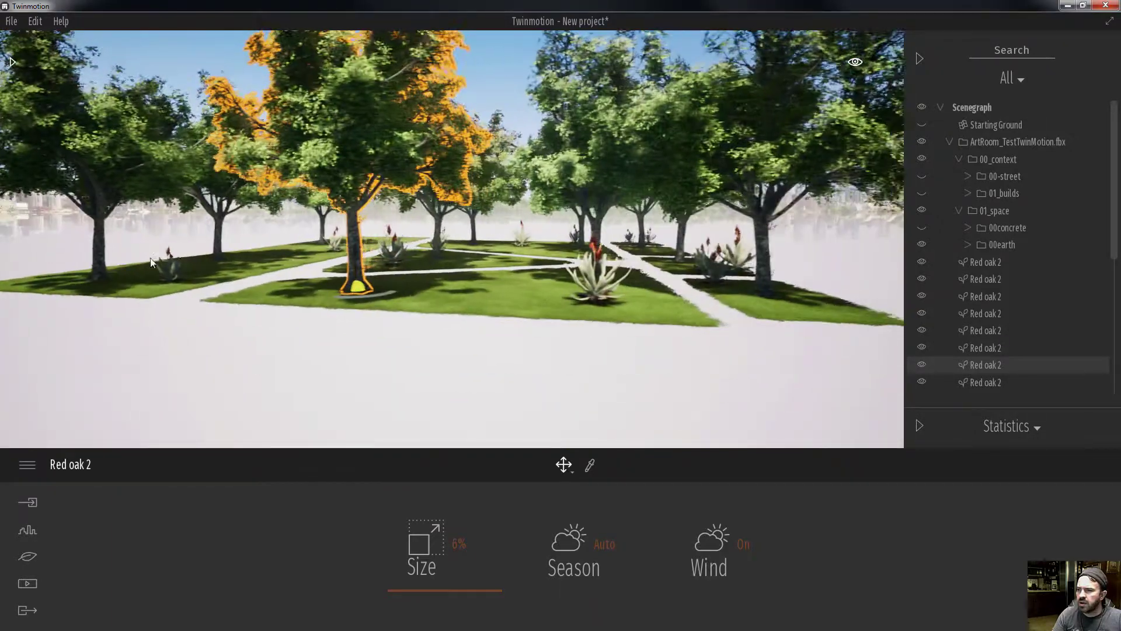